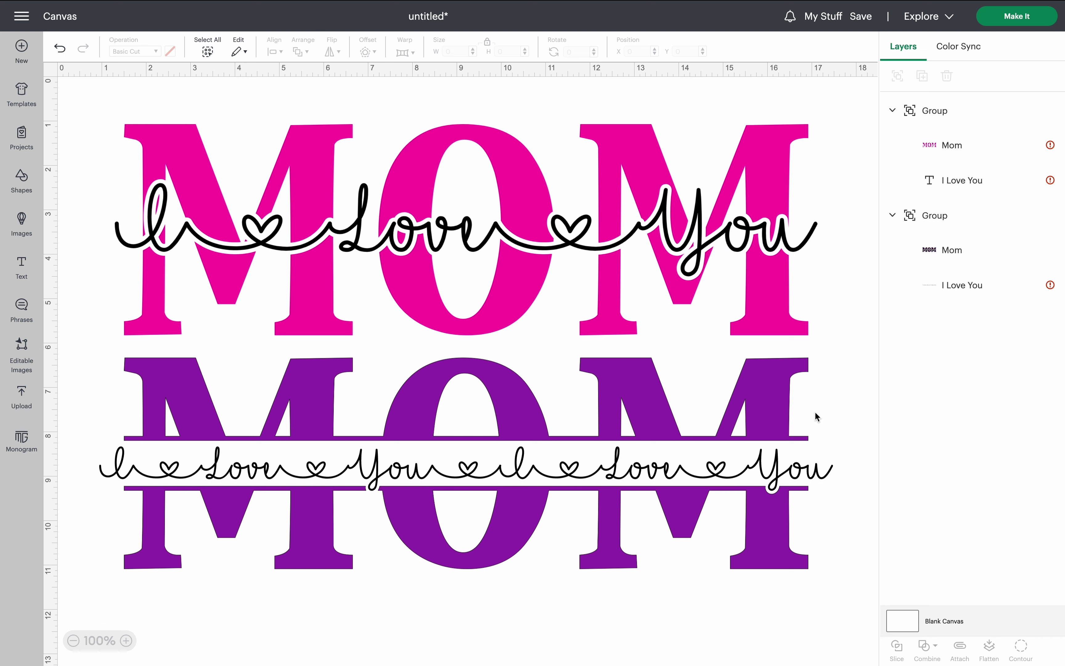
# - Scale the pink and purple MOM designs together to about 2.69 by 1.63 inches, top-left
pyautogui.click(810, 288)
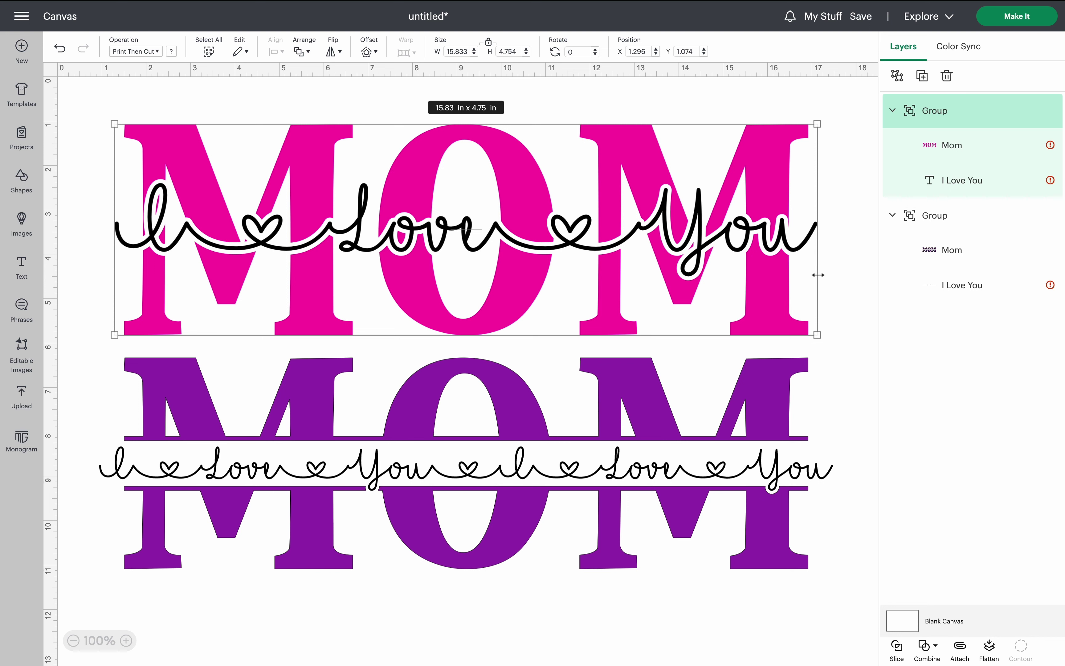
pyautogui.click(842, 582)
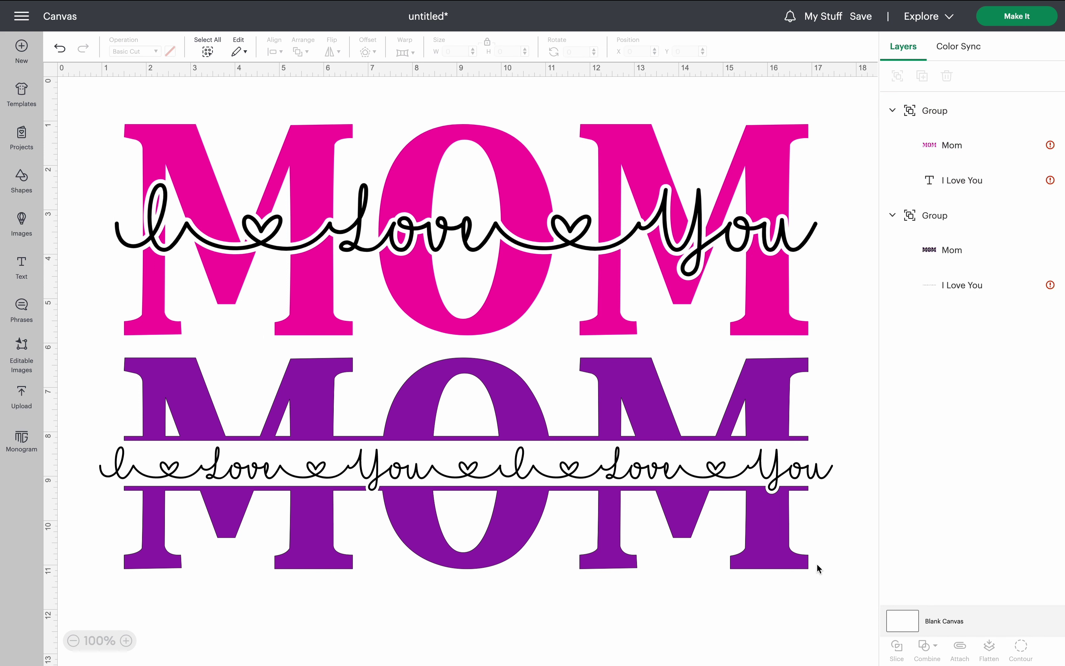
pyautogui.moveTo(835, 598); pyautogui.dragTo(90, 114)
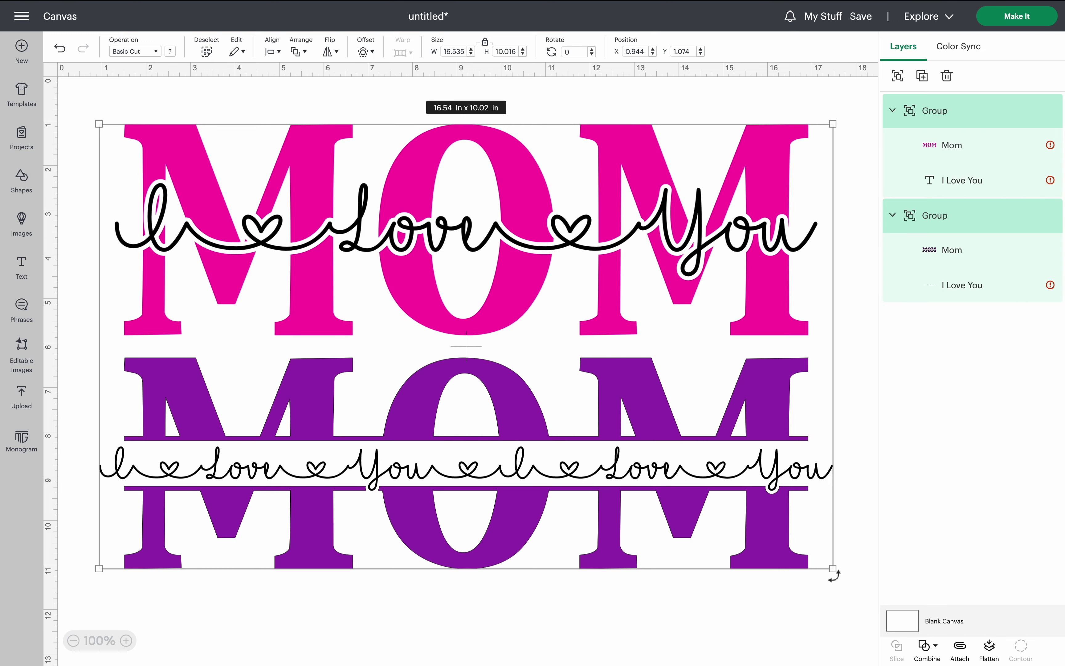
pyautogui.moveTo(834, 571); pyautogui.dragTo(134, 128)
# - Add a new text object and move it to the right side of the canvas
pyautogui.click(157, 167)
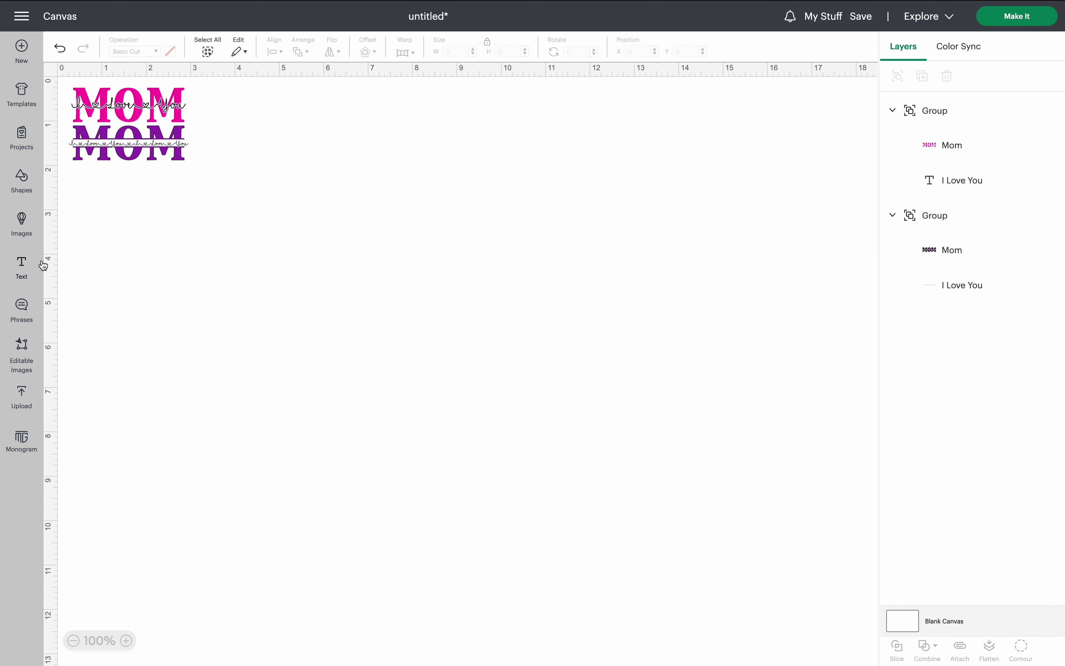
pyautogui.click(28, 274)
pyautogui.click(127, 361)
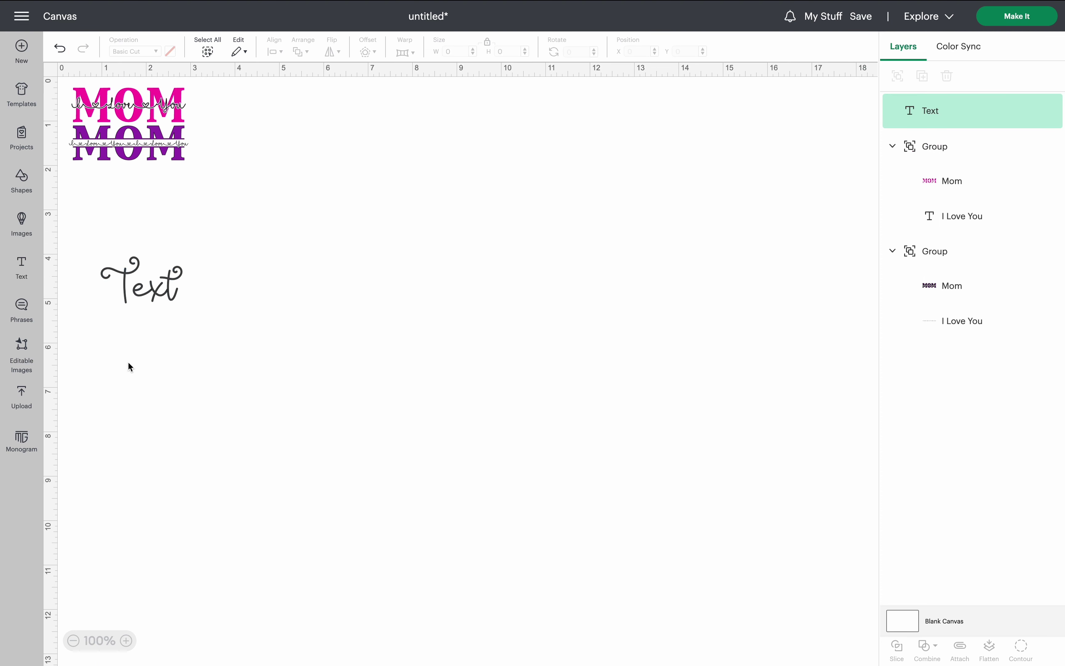
pyautogui.click(141, 282)
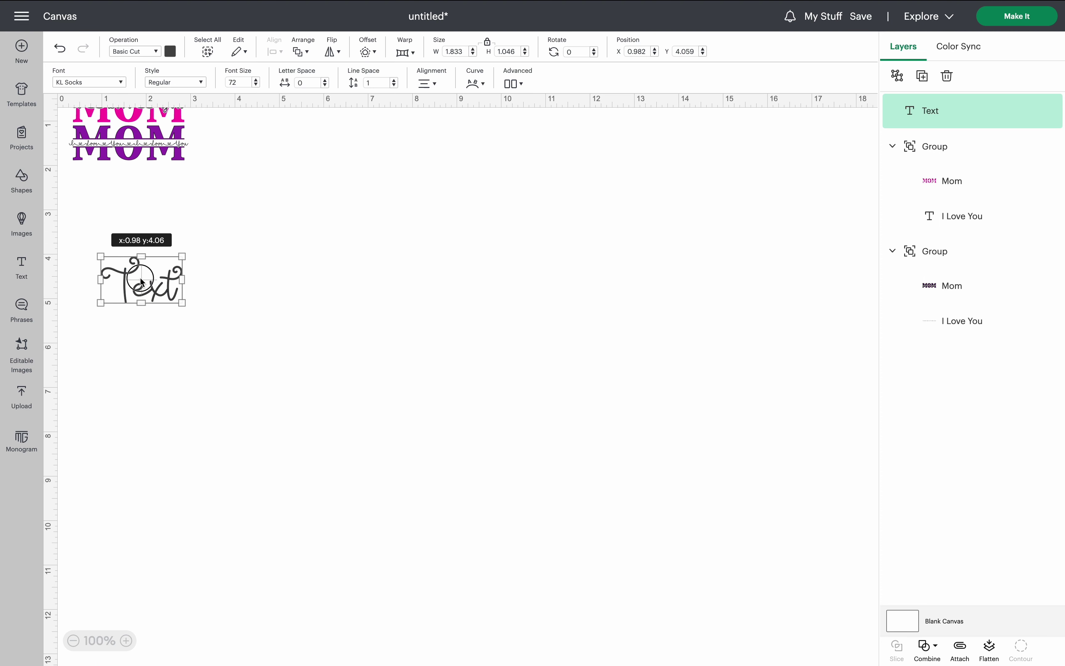
pyautogui.moveTo(141, 281); pyautogui.dragTo(664, 203)
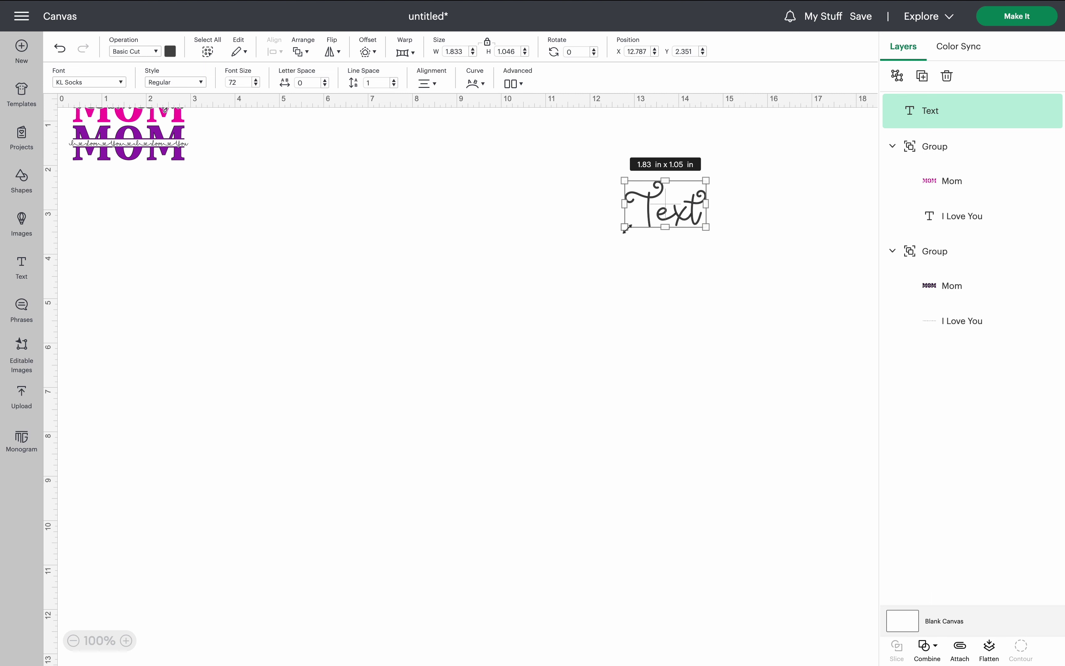
# - Change the text to 'MOM' and enlarge it to about 13.37 by 3.89 inches
pyautogui.doubleClick(662, 205)
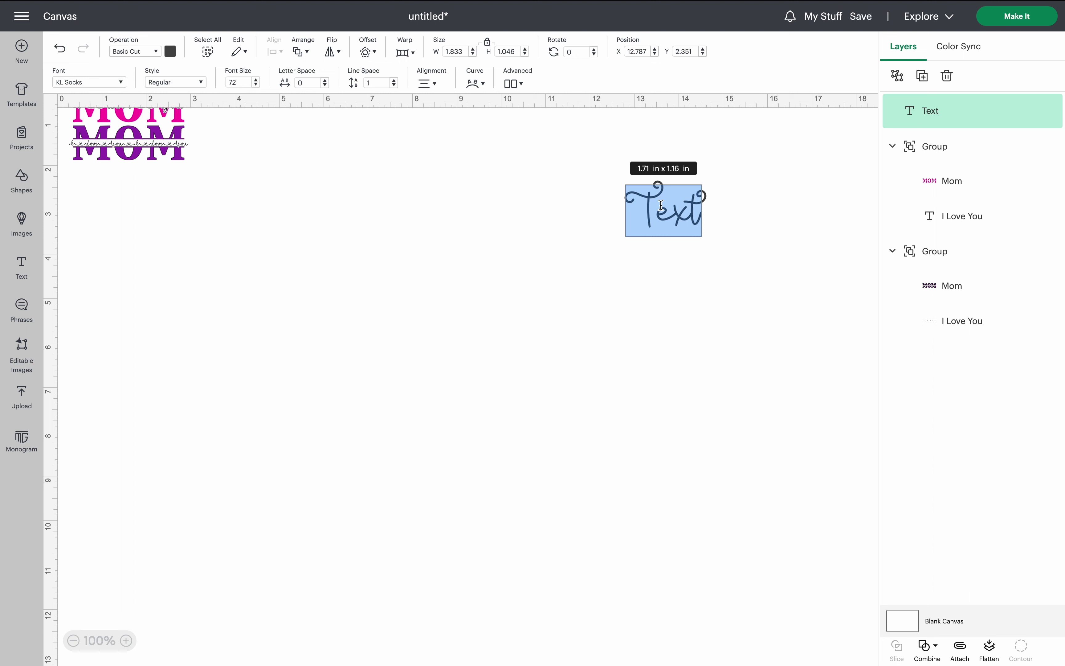
pyautogui.write('abc')
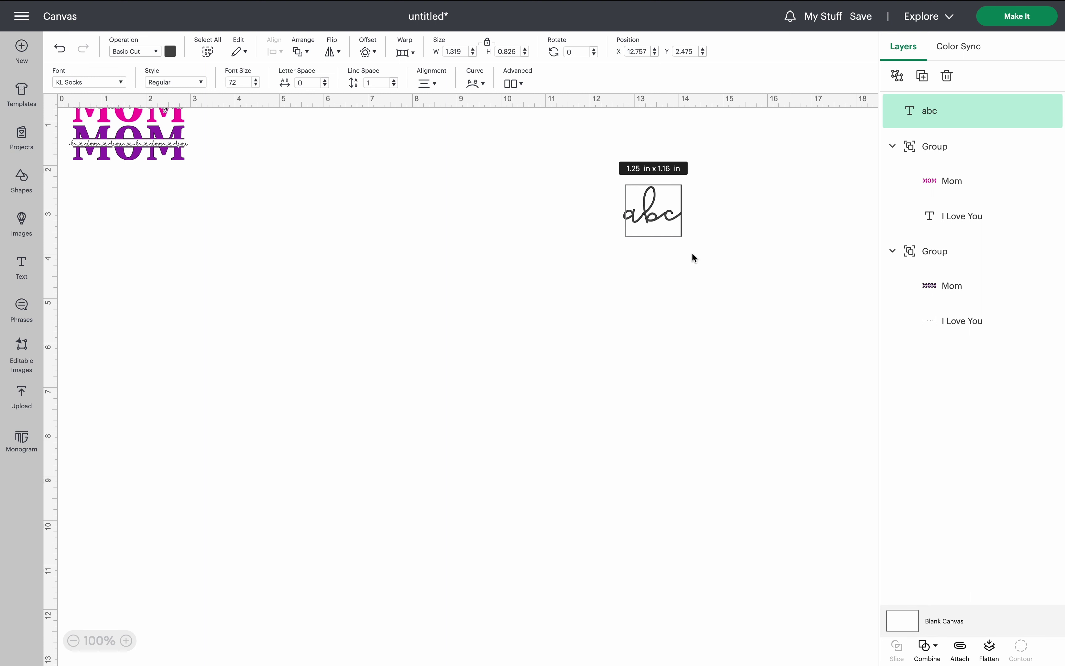
pyautogui.press('BackSpace')
pyautogui.press('BackSpace')
pyautogui.press('BackSpace')
pyautogui.write('M')
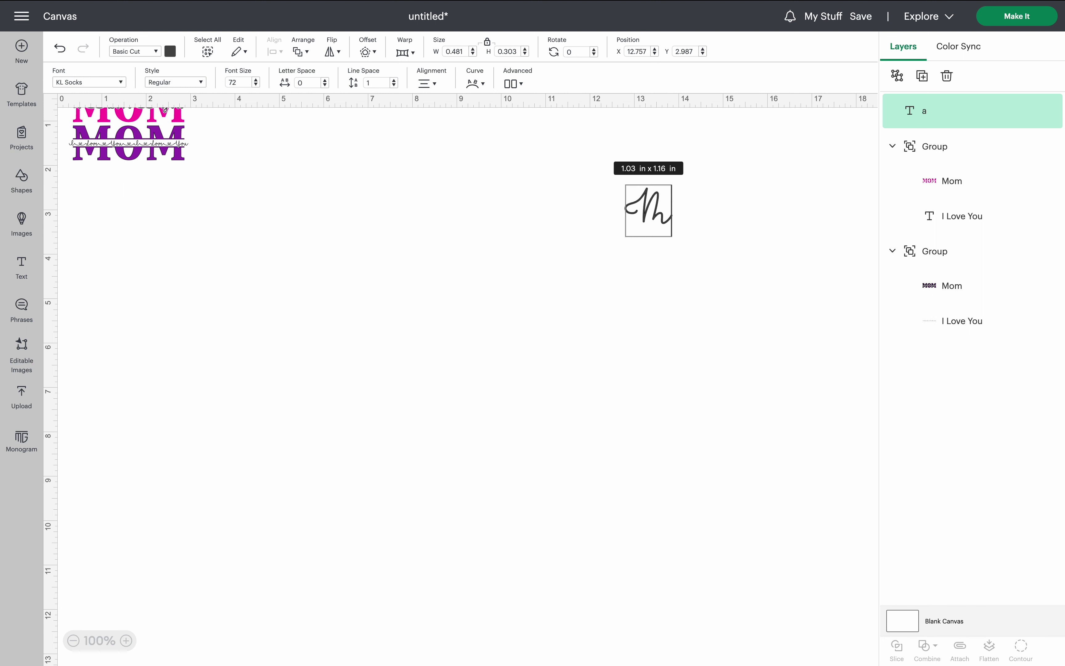
pyautogui.write('OM')
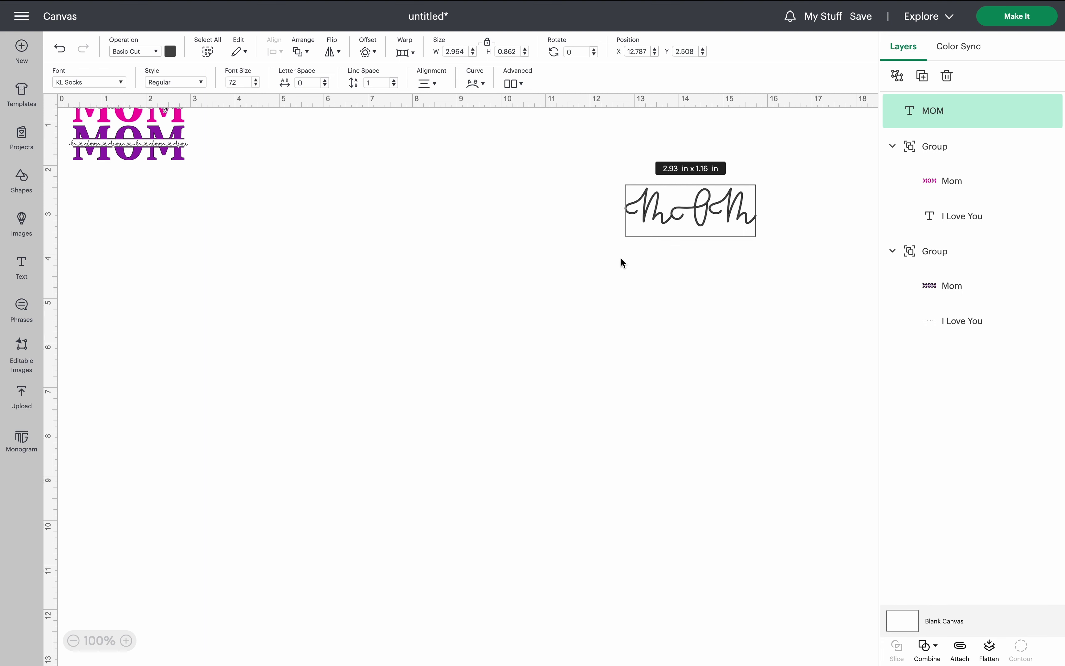
pyautogui.click(642, 260)
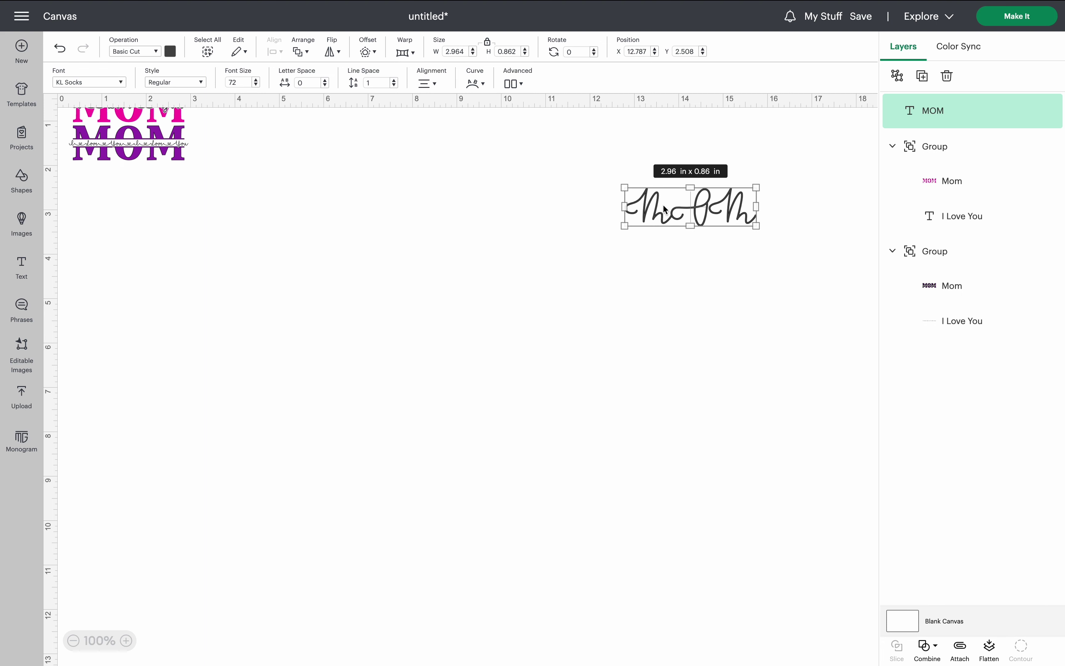
pyautogui.moveTo(605, 230); pyautogui.dragTo(396, 364)
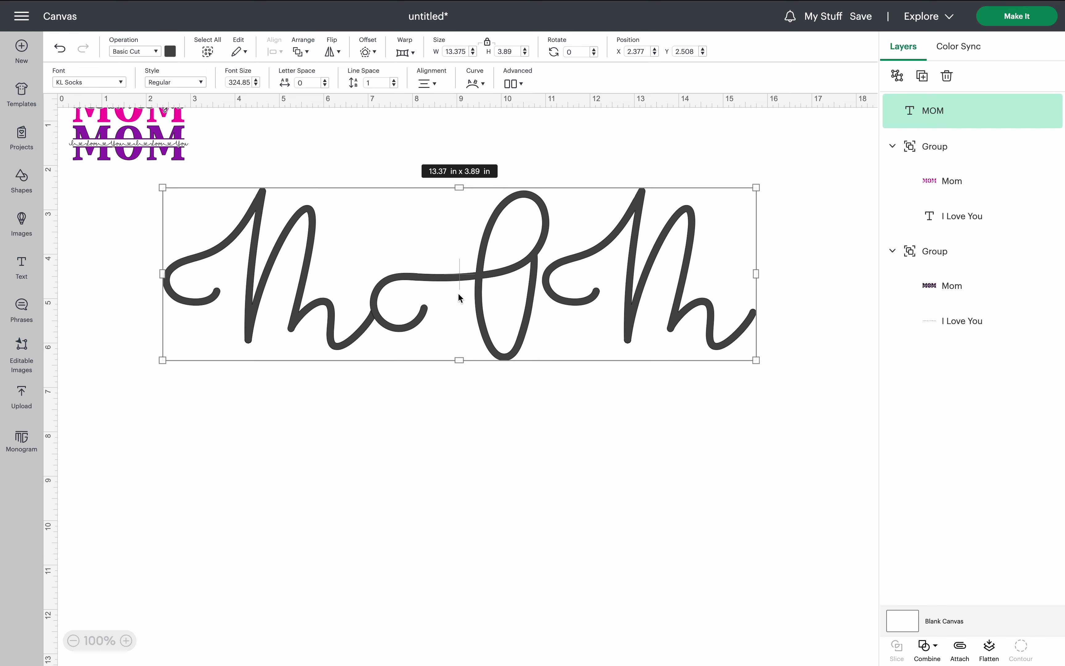
pyautogui.moveTo(475, 278); pyautogui.dragTo(561, 287)
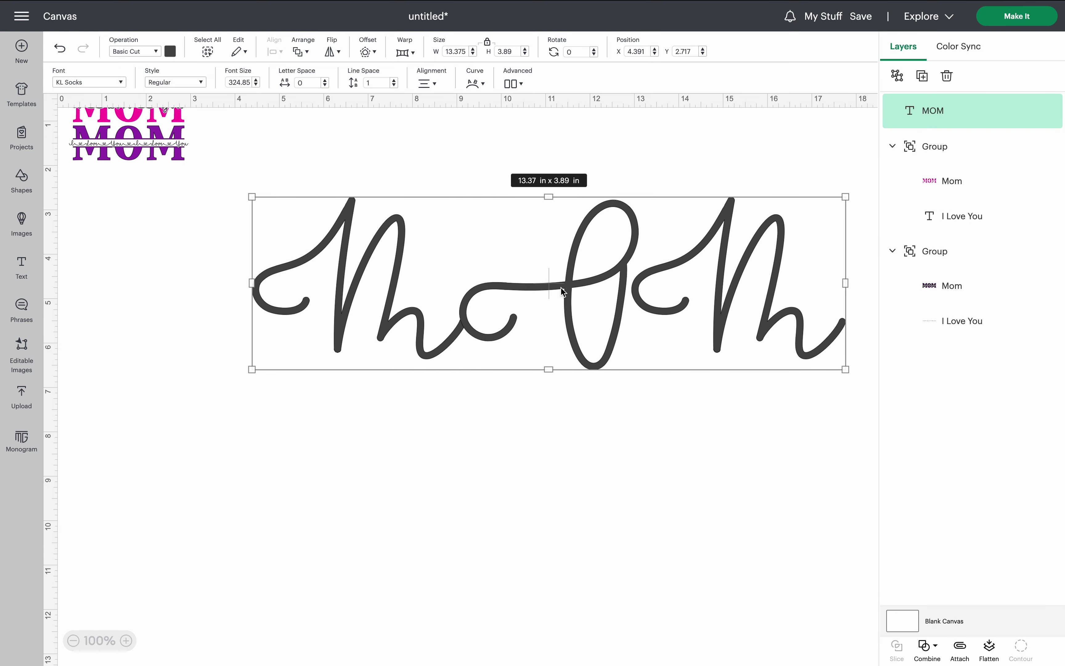
# - Set the MOM text to Base Camp from the recent fonts and shift it up and left
pyautogui.click(101, 85)
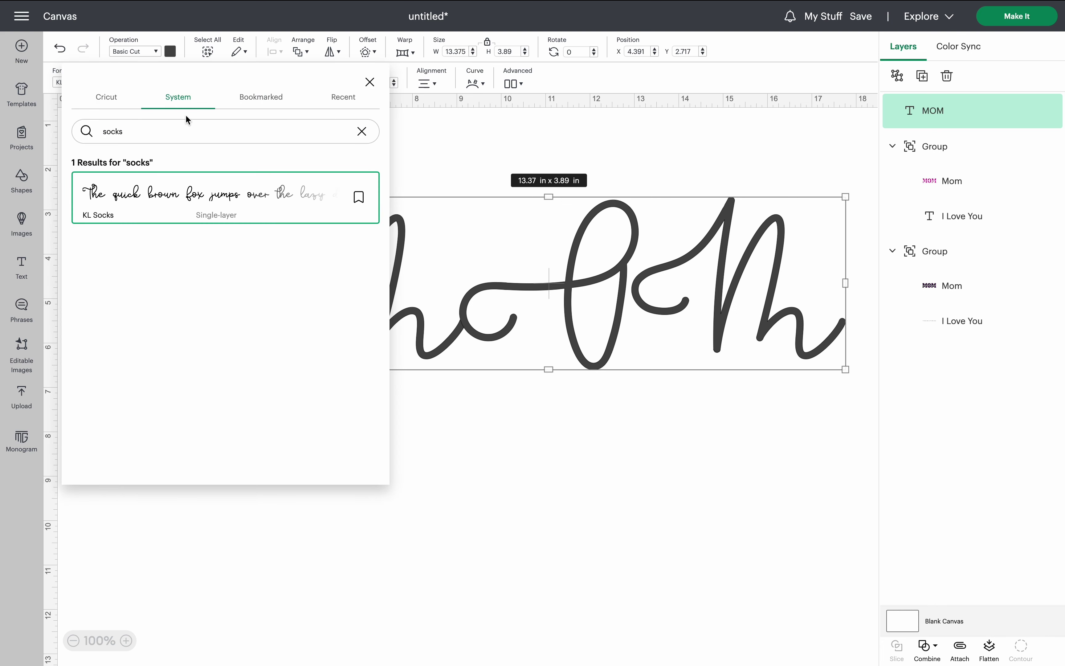
pyautogui.click(343, 102)
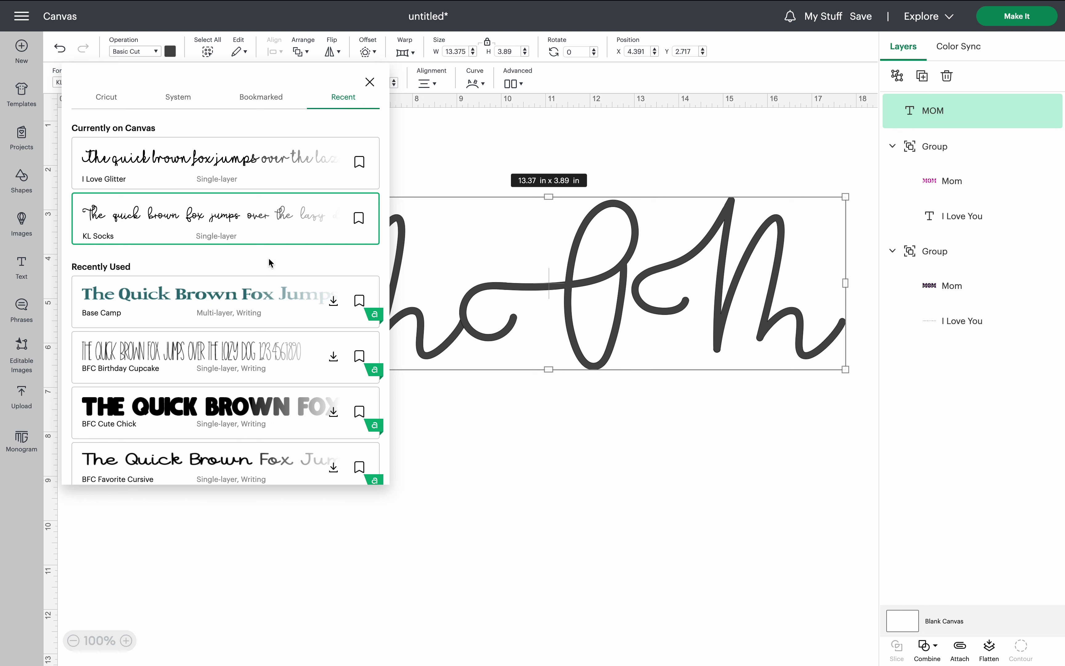
pyautogui.click(259, 305)
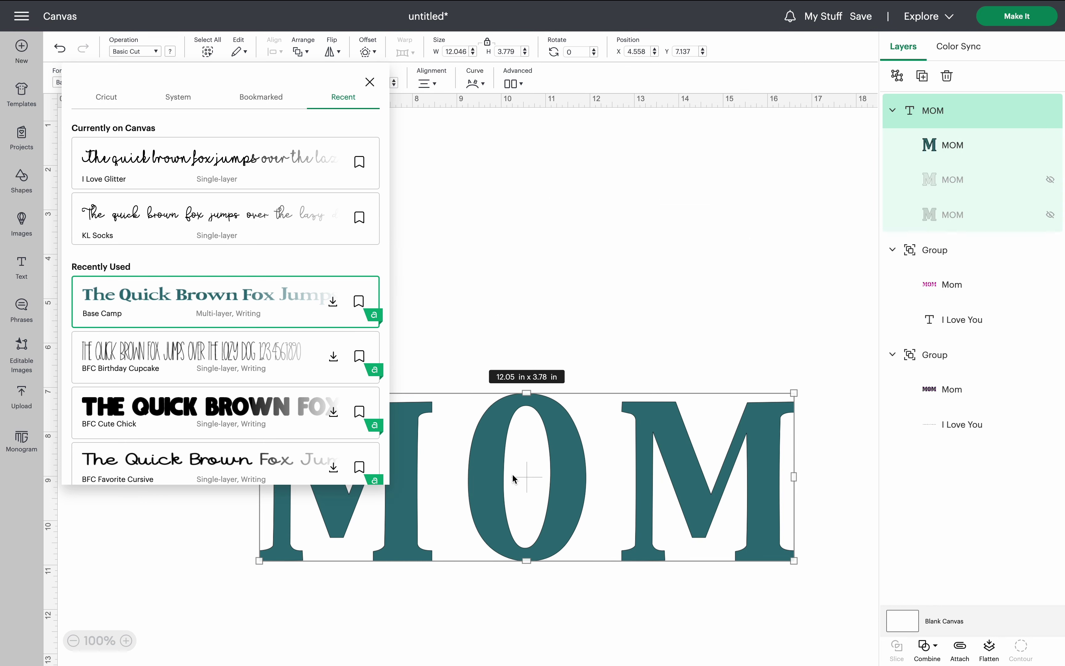
pyautogui.moveTo(526, 480); pyautogui.dragTo(483, 316)
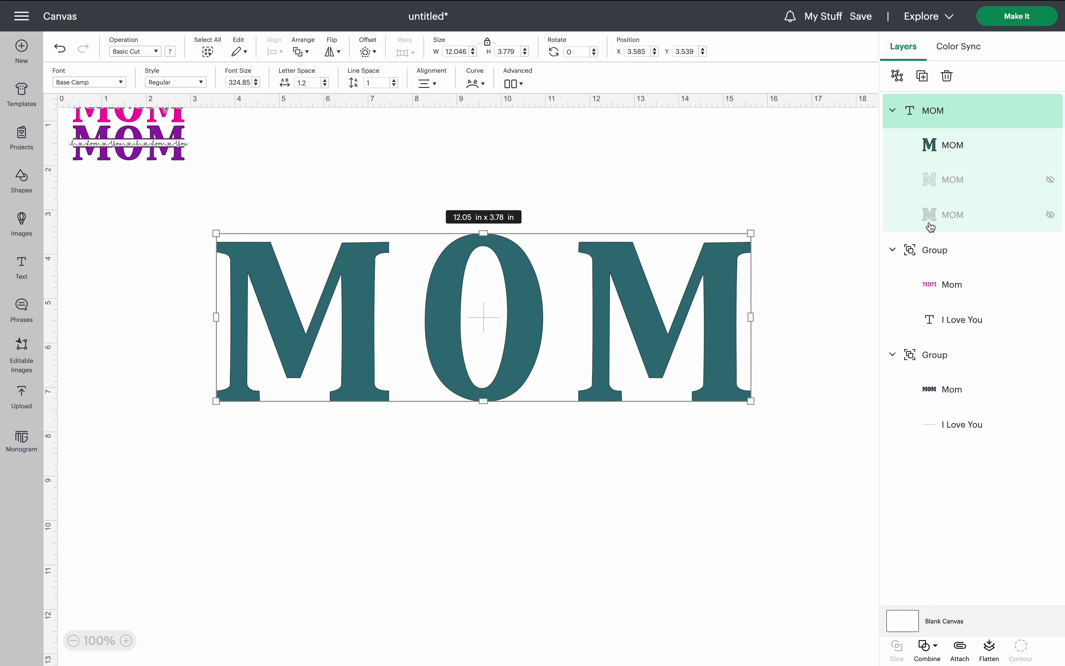
# - Delete the two hidden MOM sublayers in the Layers panel and reselect the teal MOM
pyautogui.click(972, 186)
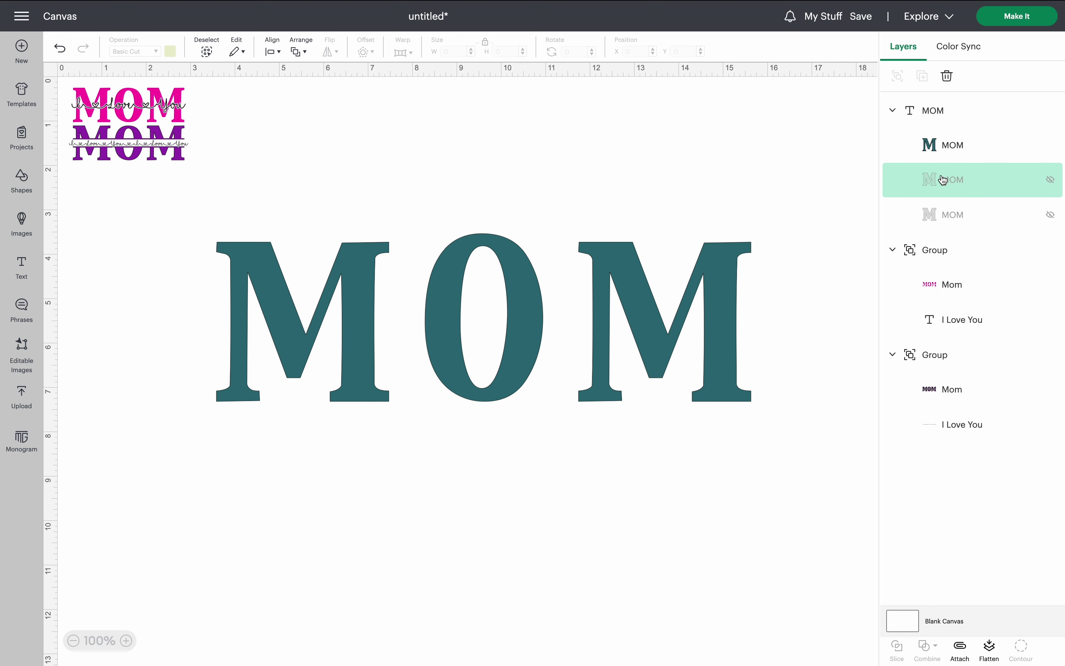
pyautogui.keyDown('shift'); pyautogui.click(947, 213); pyautogui.keyUp('shift')
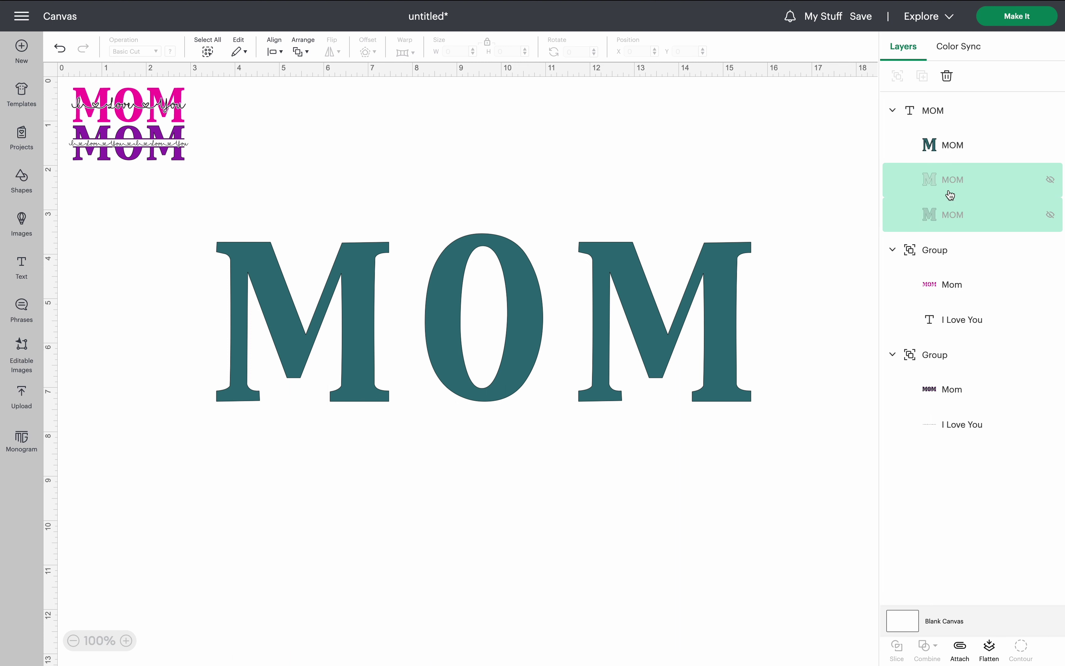
pyautogui.press('Delete')
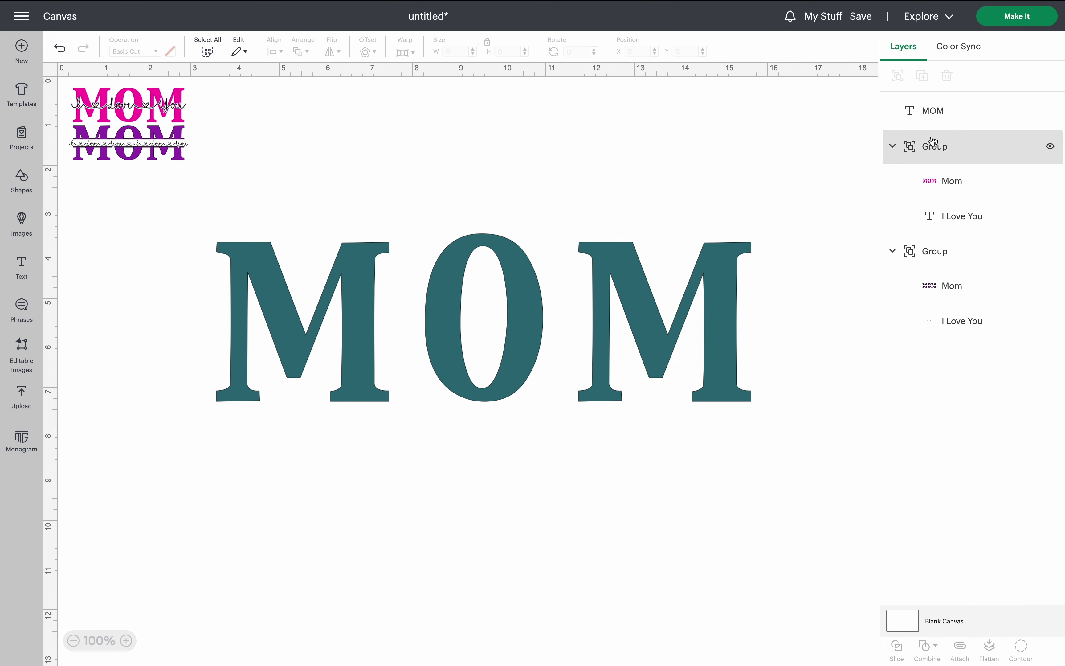
pyautogui.click(938, 122)
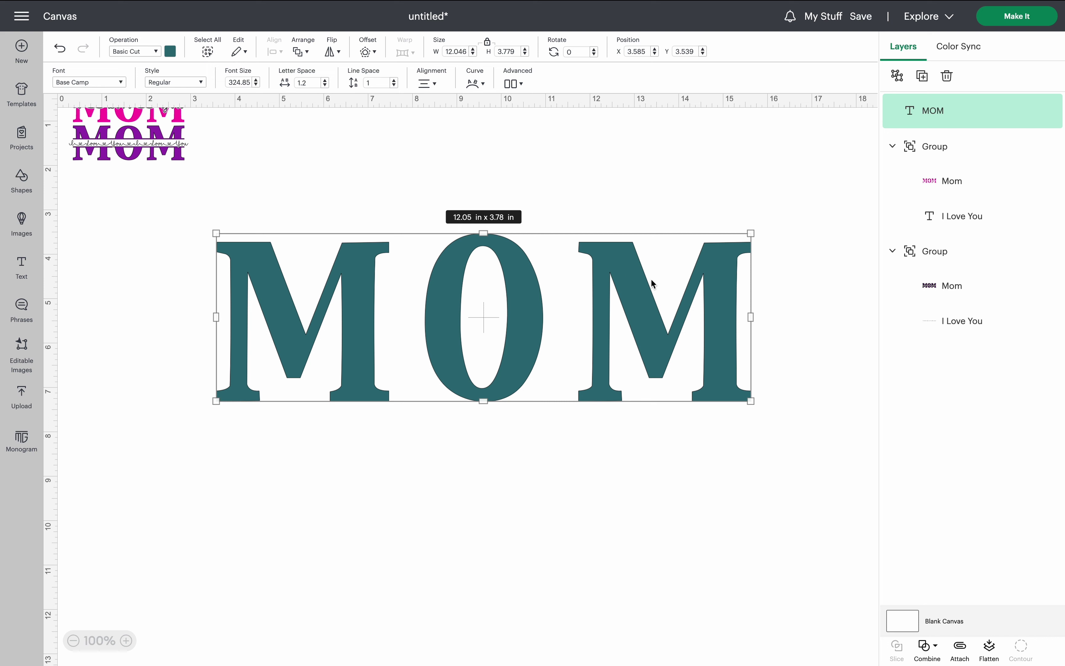
# - Break the teal MOM into separate M, O and M letters
pyautogui.click(898, 76)
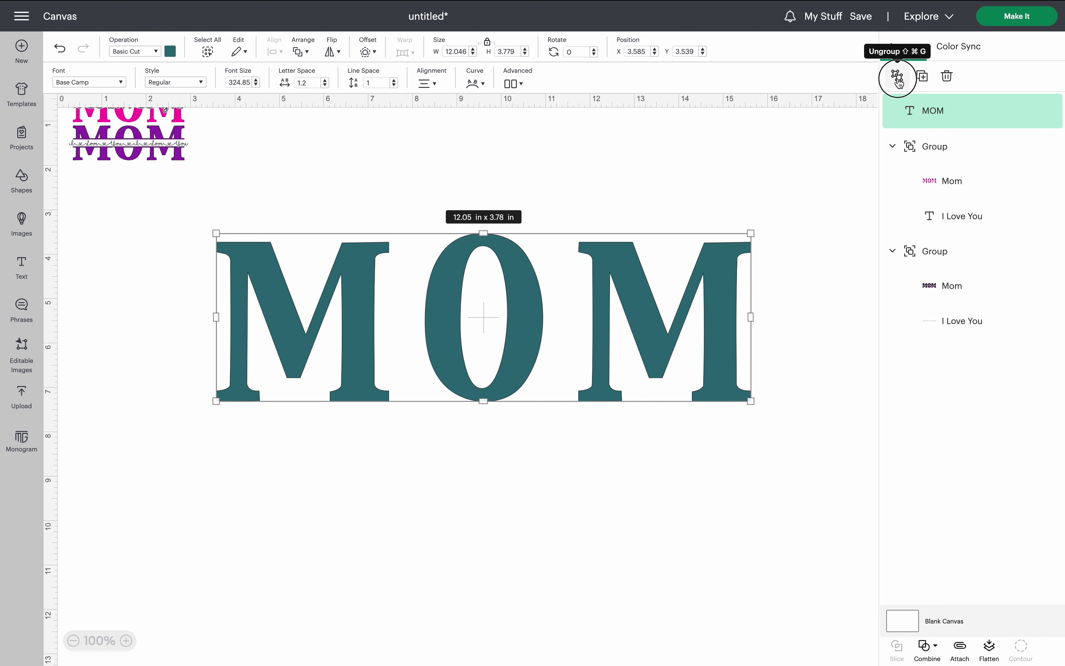
pyautogui.click(746, 190)
pyautogui.moveTo(618, 275); pyautogui.dragTo(667, 280)
pyautogui.moveTo(541, 281); pyautogui.dragTo(547, 277)
pyautogui.hotkey('ctrl', 'z')
pyautogui.hotkey('ctrl', 'z')
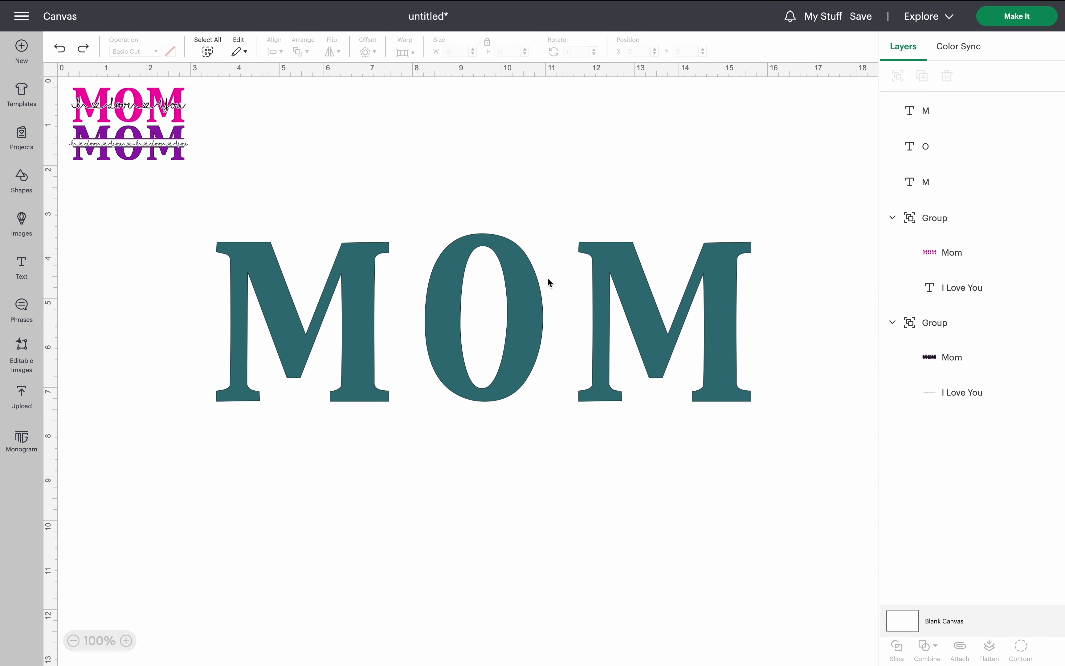
# - Set both M letters to a height of 3.779 inches to match the O
pyautogui.click(600, 269)
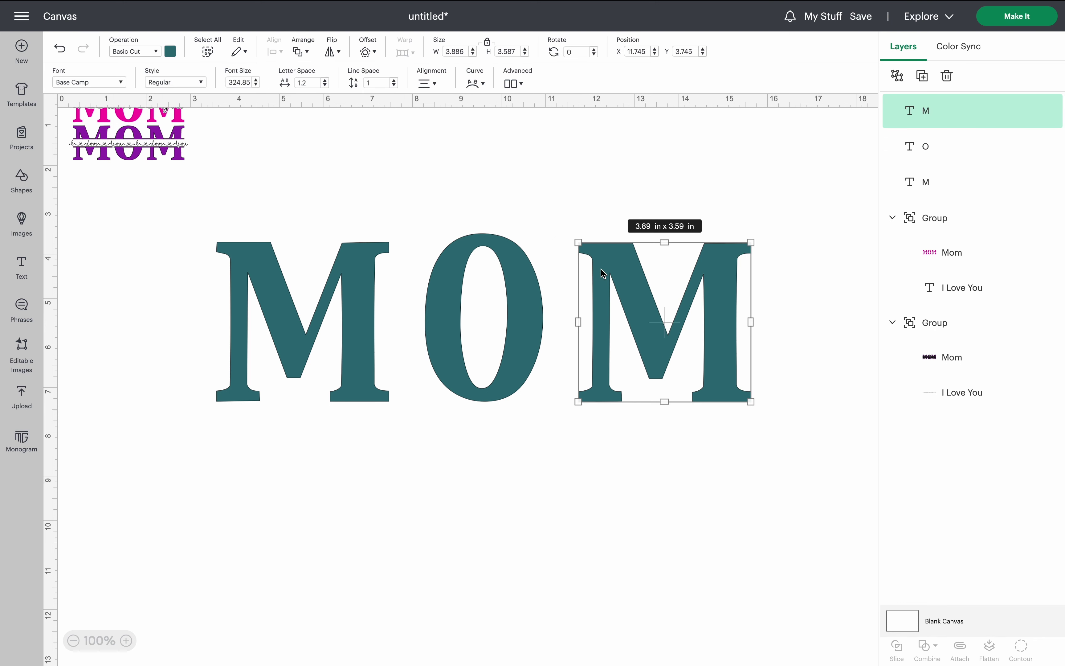
pyautogui.click(527, 276)
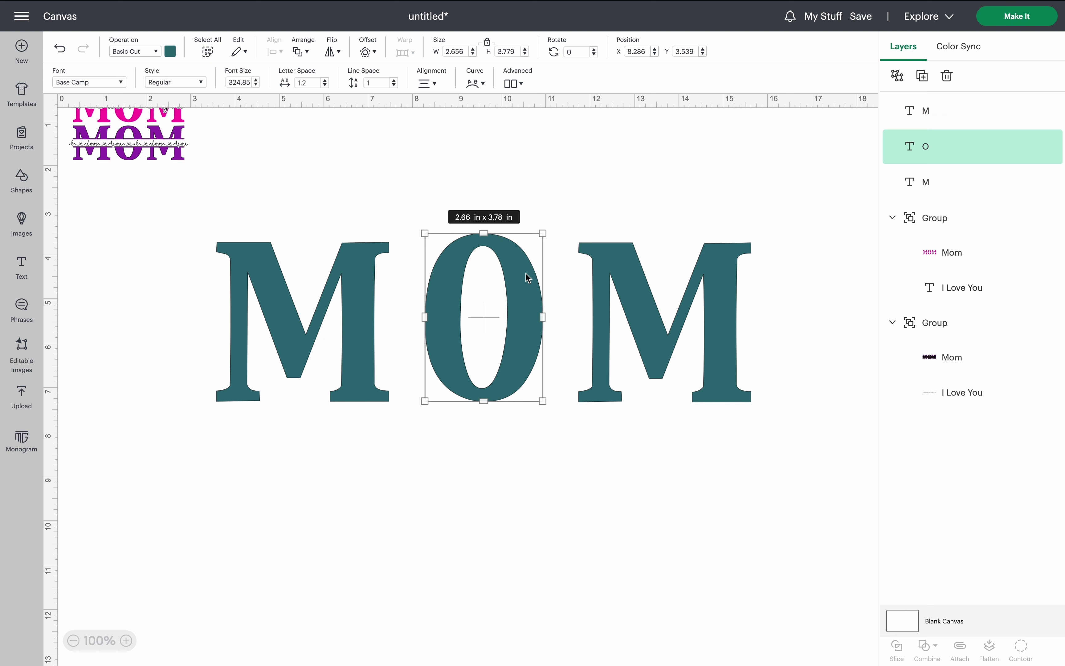
pyautogui.click(509, 52)
pyautogui.click(594, 252)
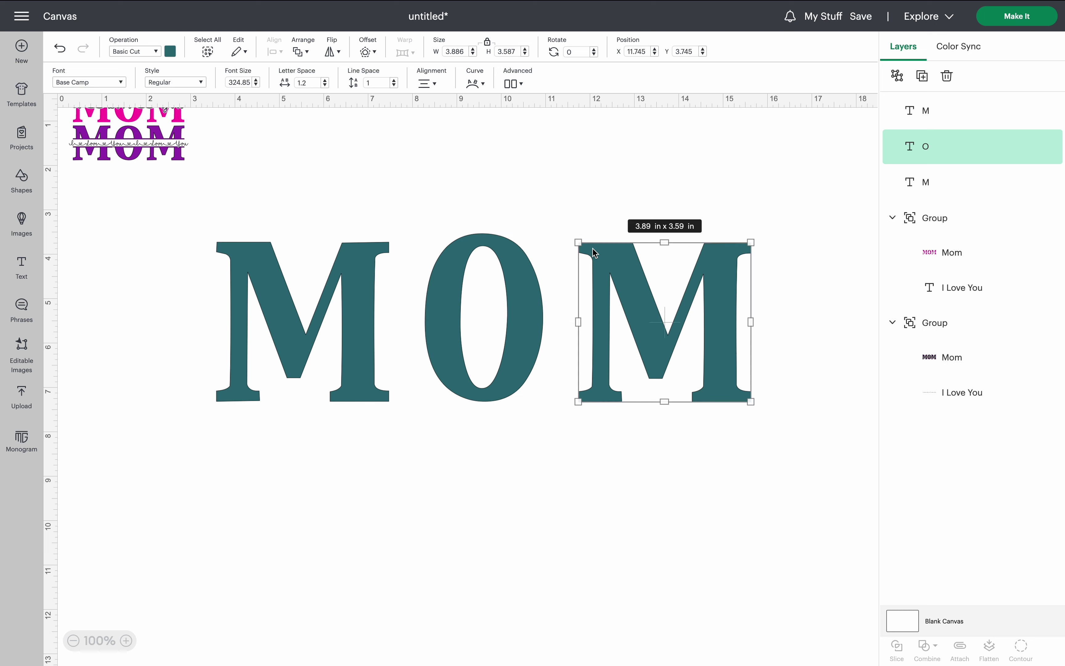
pyautogui.click(503, 53)
pyautogui.write('3.779')
pyautogui.press('Return')
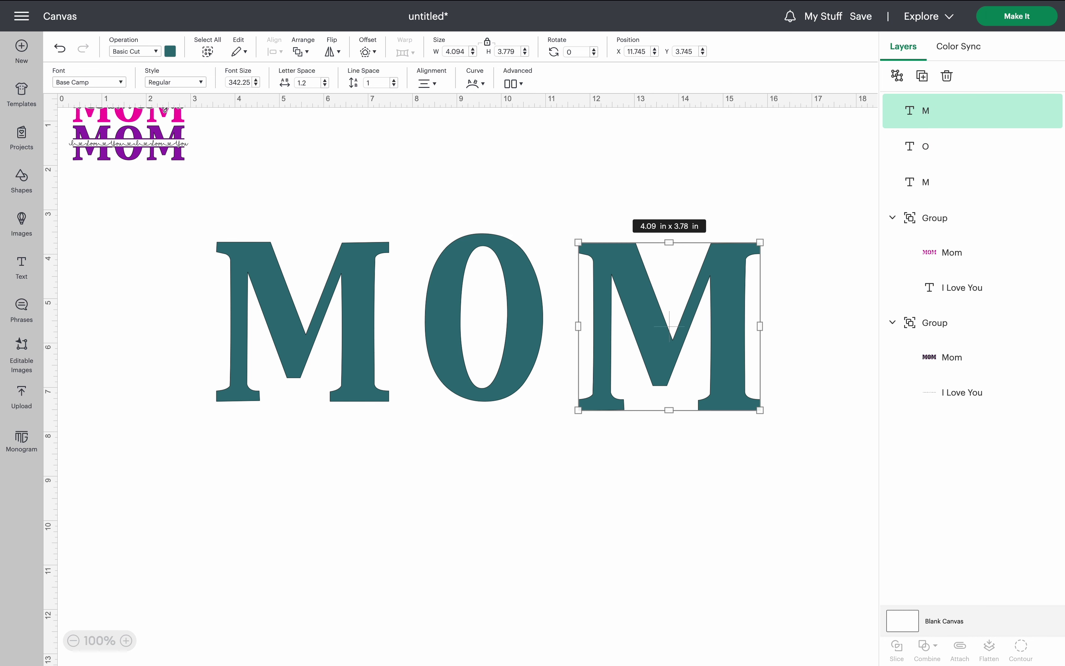
pyautogui.click(360, 266)
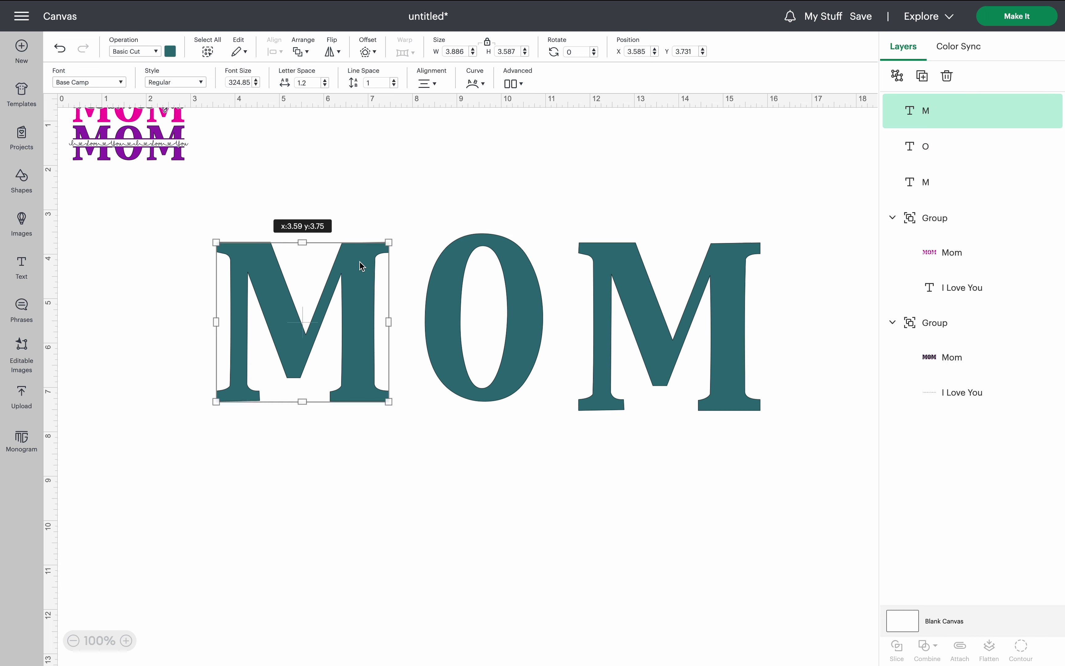
pyautogui.click(510, 52)
pyautogui.write('3.779')
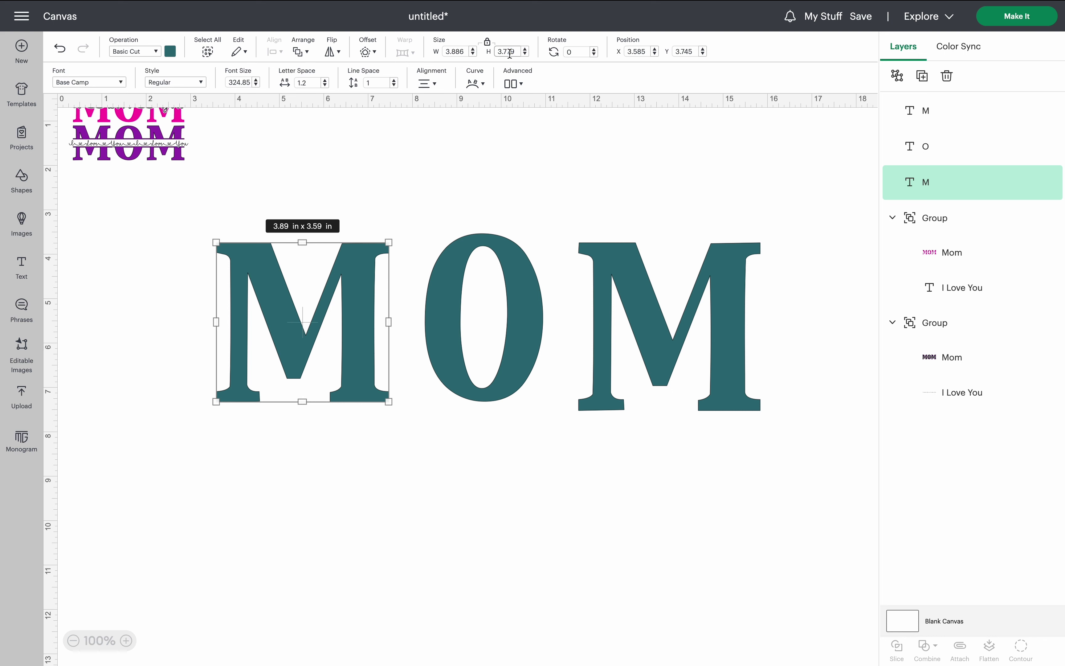
pyautogui.press('Return')
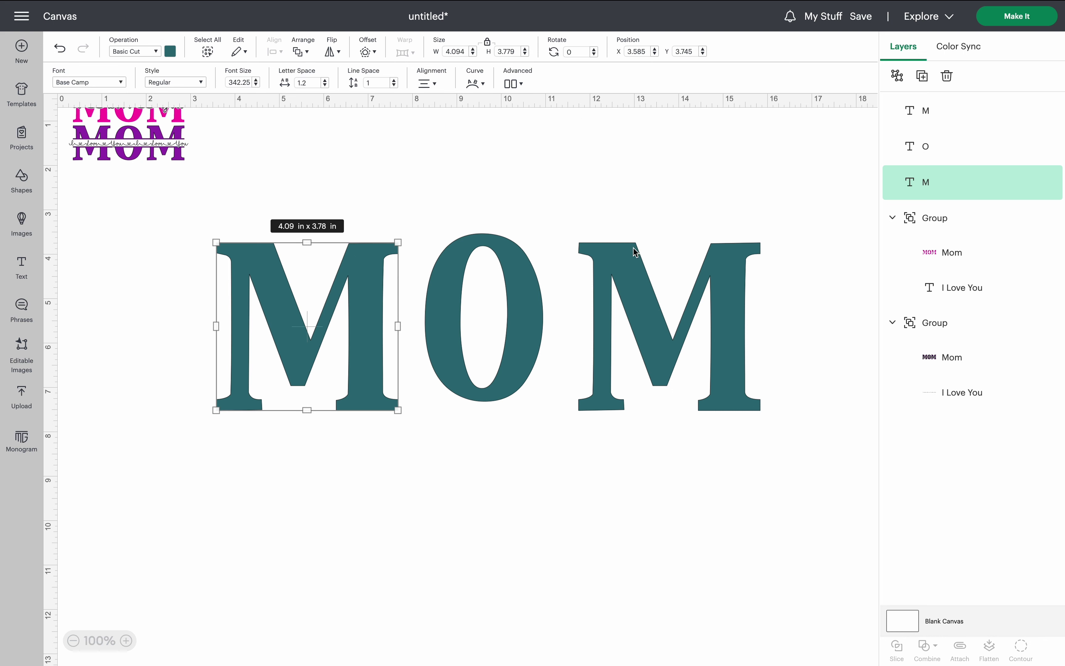
# - Pull both Ms in toward the O and select all three letters
pyautogui.moveTo(635, 251); pyautogui.dragTo(610, 250)
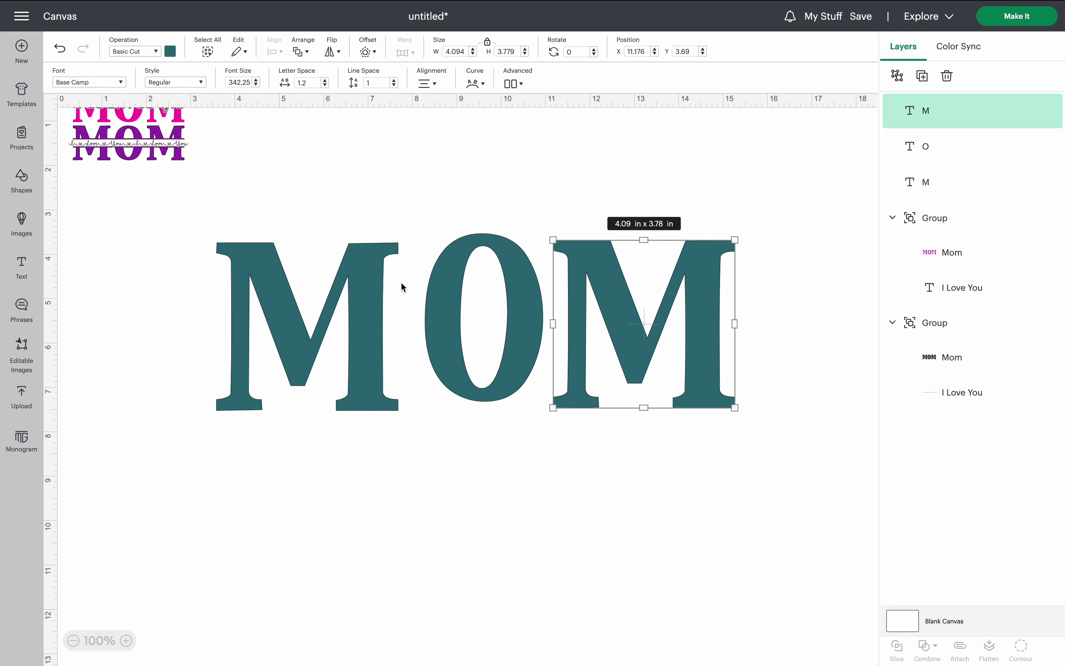
pyautogui.click(381, 280)
pyautogui.rightClick(387, 280)
pyautogui.moveTo(369, 340); pyautogui.dragTo(381, 334)
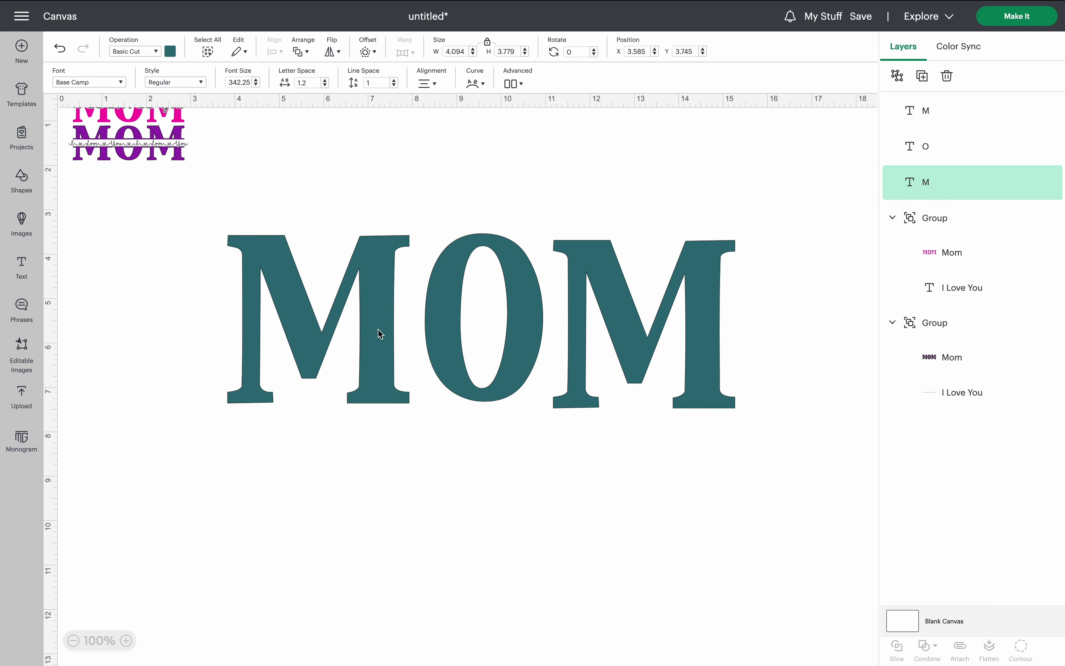
pyautogui.moveTo(171, 299); pyautogui.dragTo(786, 306)
pyautogui.moveTo(793, 305); pyautogui.dragTo(795, 310)
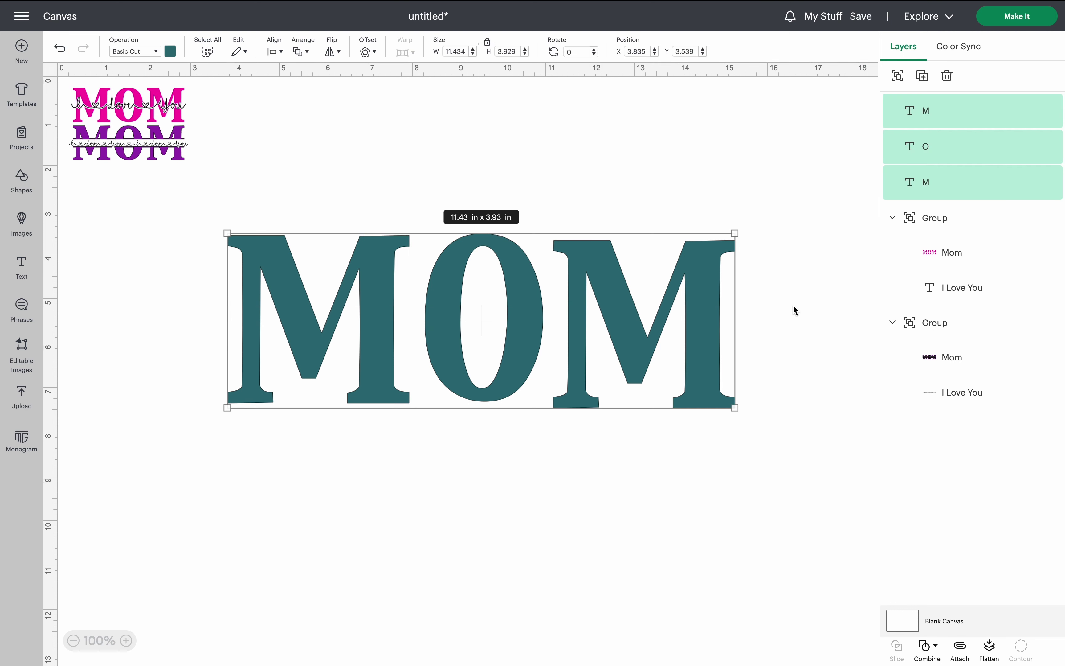
# - Center the M, O and M vertically on one another
pyautogui.click(272, 53)
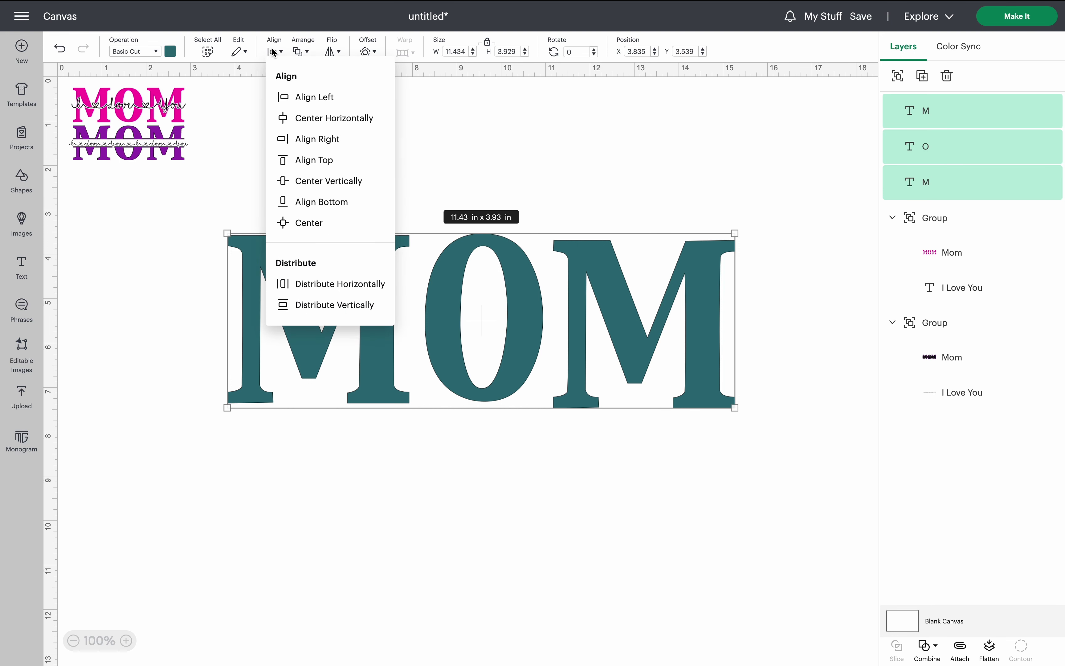
pyautogui.click(322, 183)
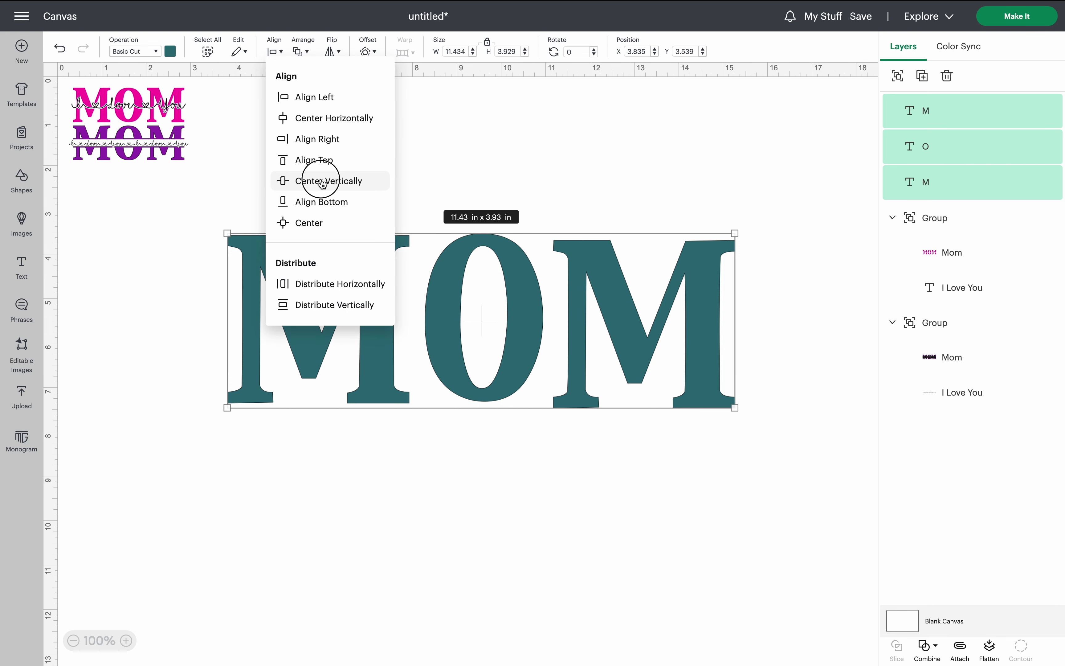
pyautogui.click(176, 311)
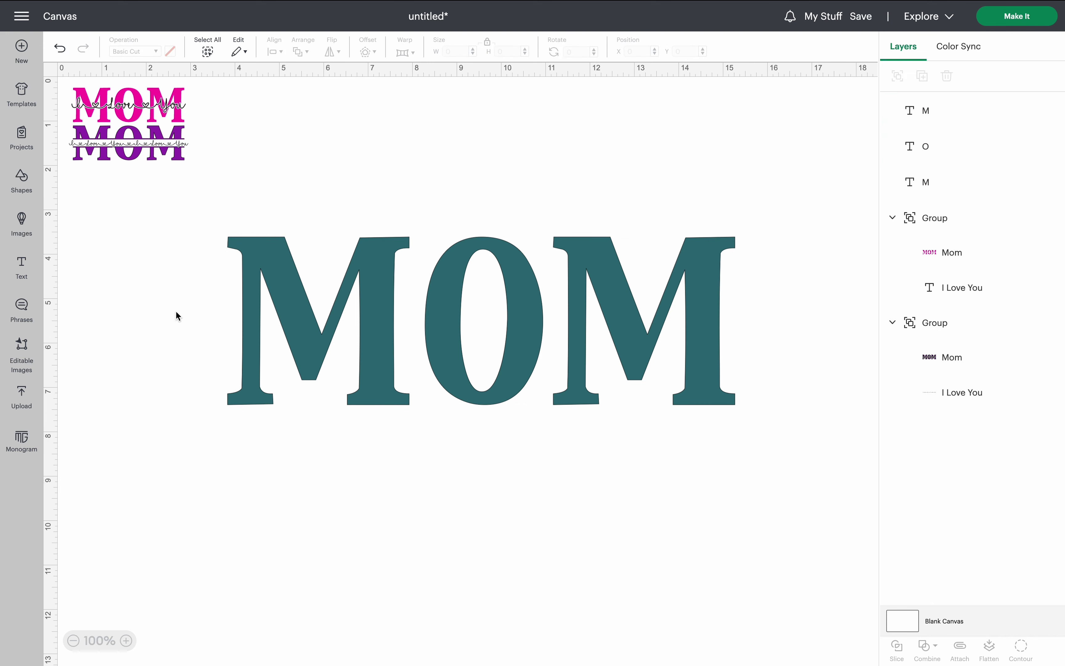
# - Distribute the three letters evenly across the word horizontally
pyautogui.moveTo(176, 311); pyautogui.dragTo(800, 290)
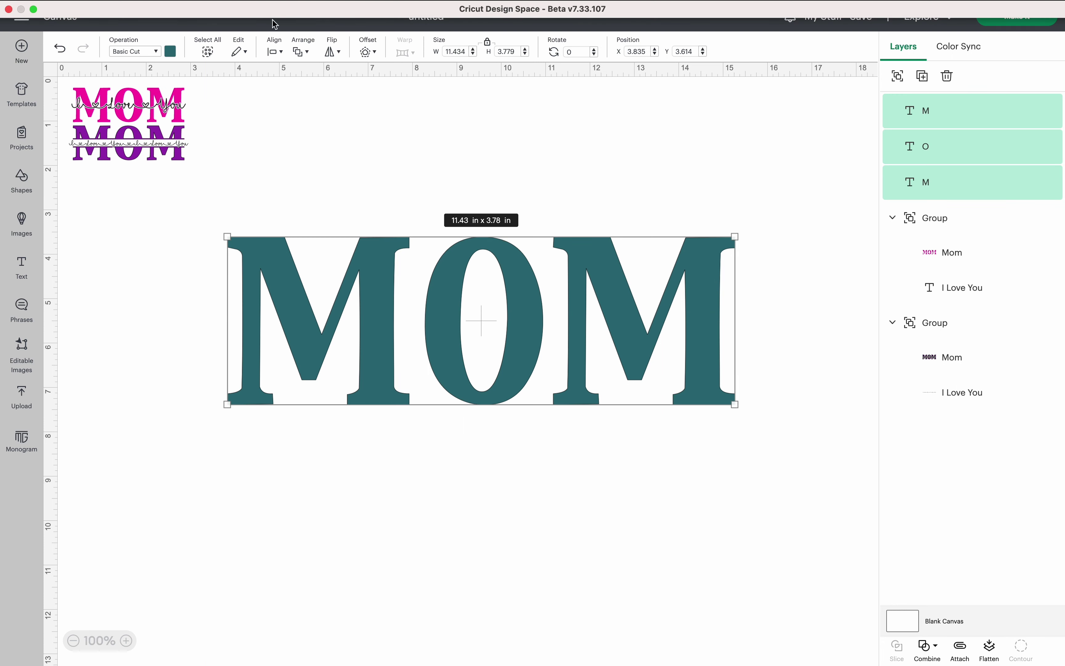
pyautogui.click(273, 53)
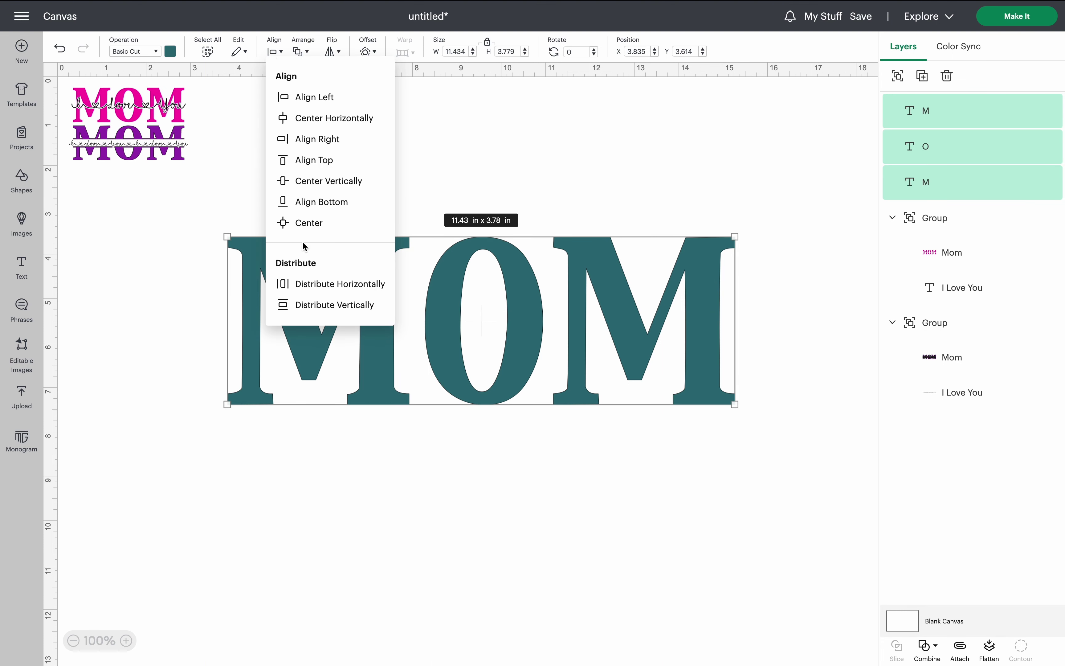
pyautogui.click(334, 286)
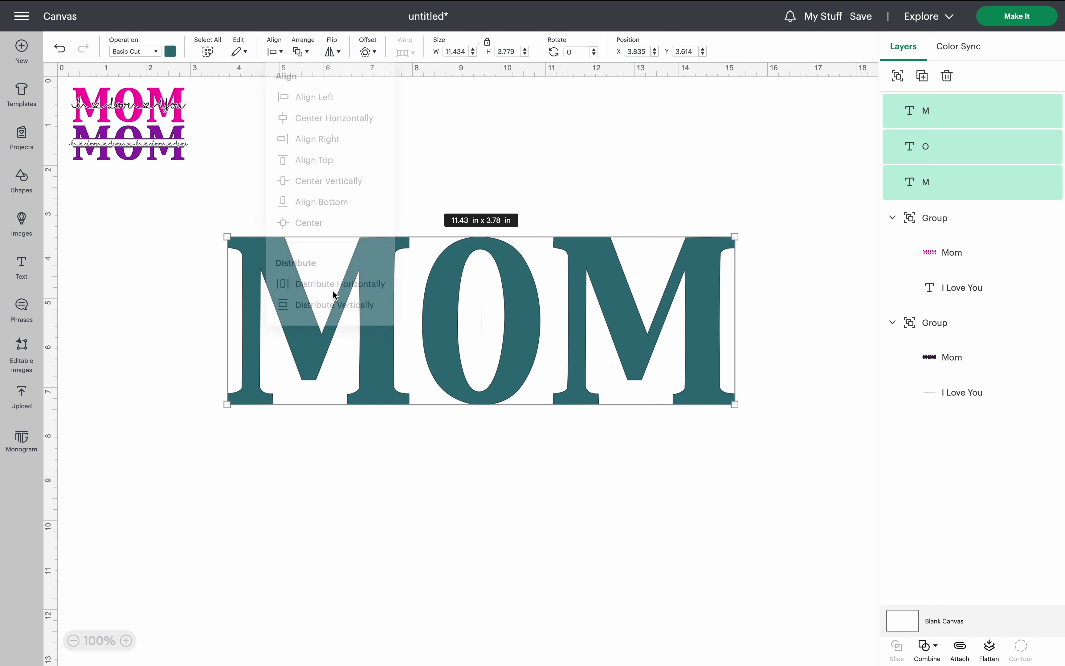
pyautogui.click(199, 321)
pyautogui.moveTo(198, 318); pyautogui.dragTo(787, 317)
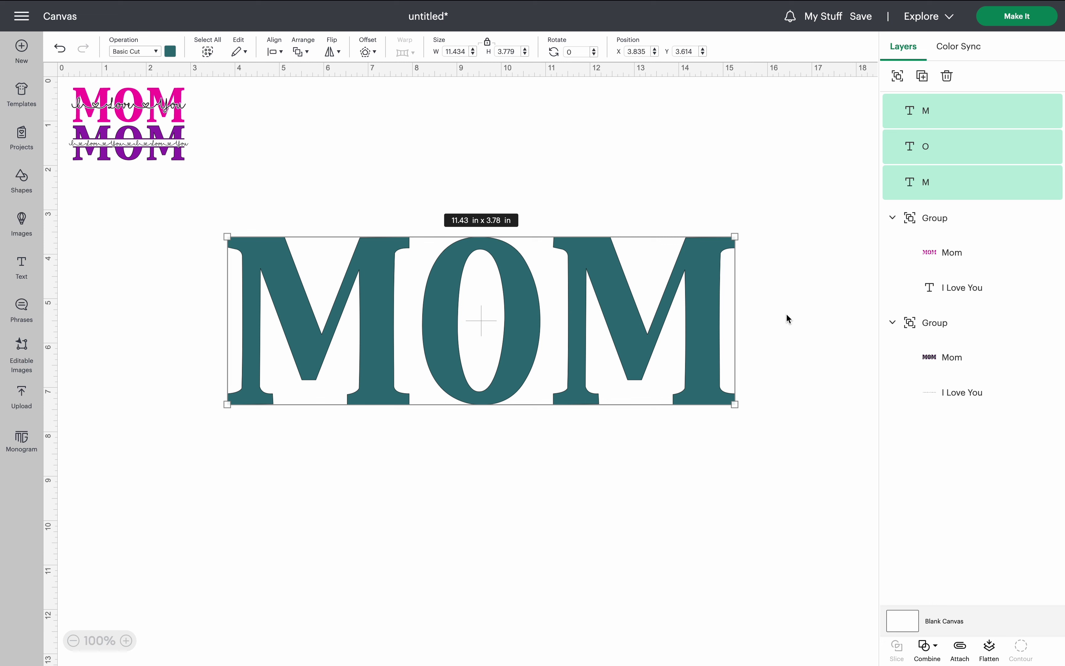
# - Weld the three letters into one shape and enlarge it to about 14.67 by 4.85 inches
pyautogui.click(928, 653)
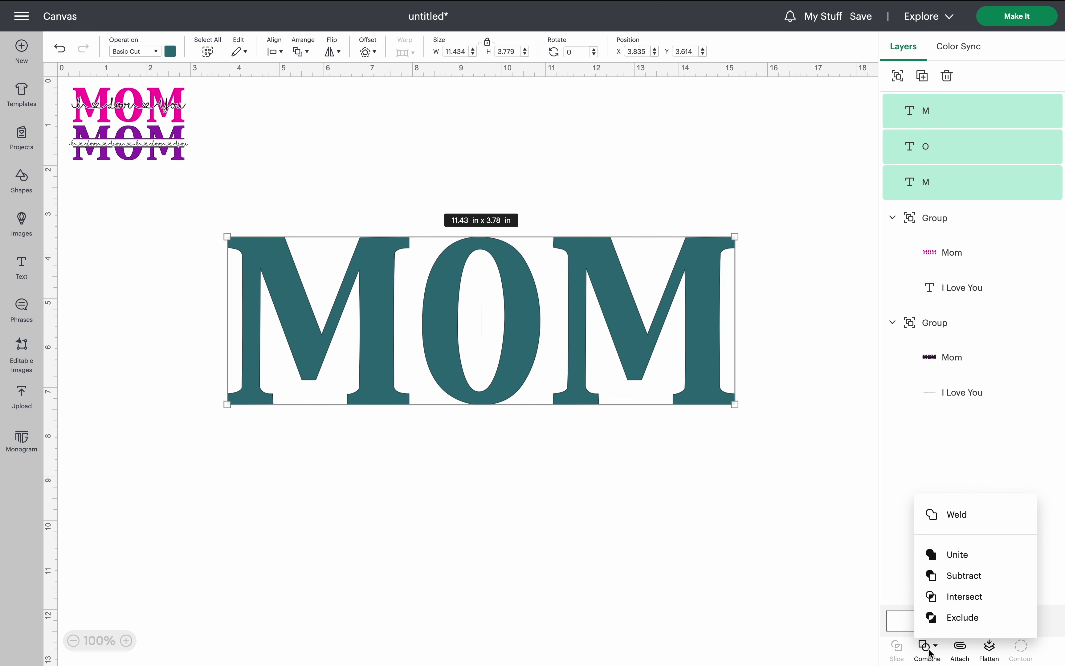
pyautogui.click(968, 516)
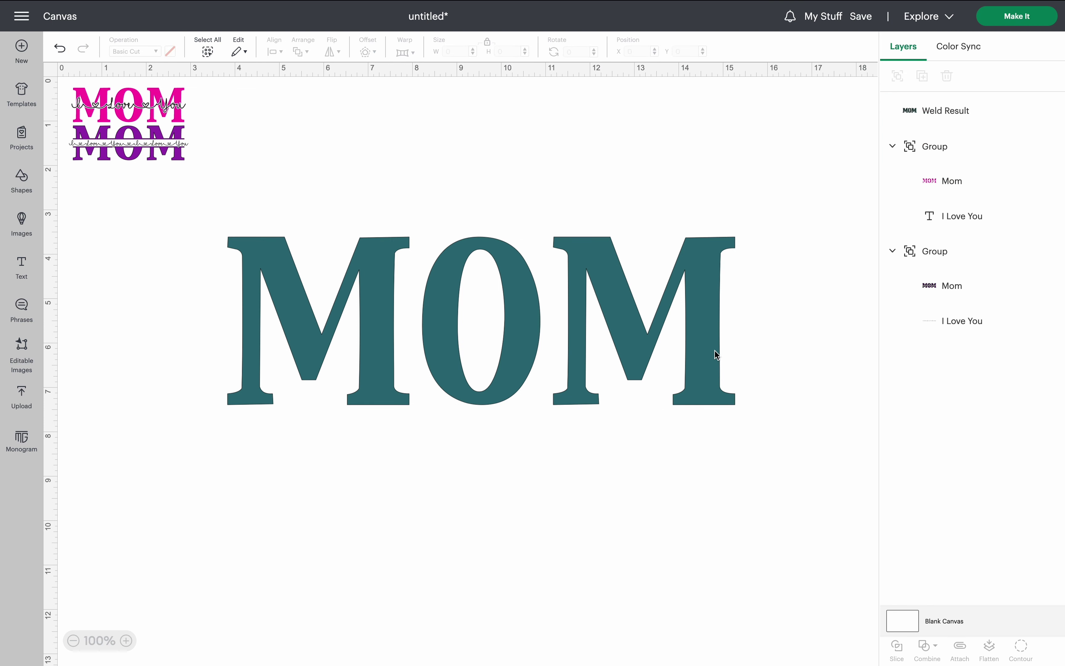
pyautogui.moveTo(716, 355); pyautogui.dragTo(692, 337)
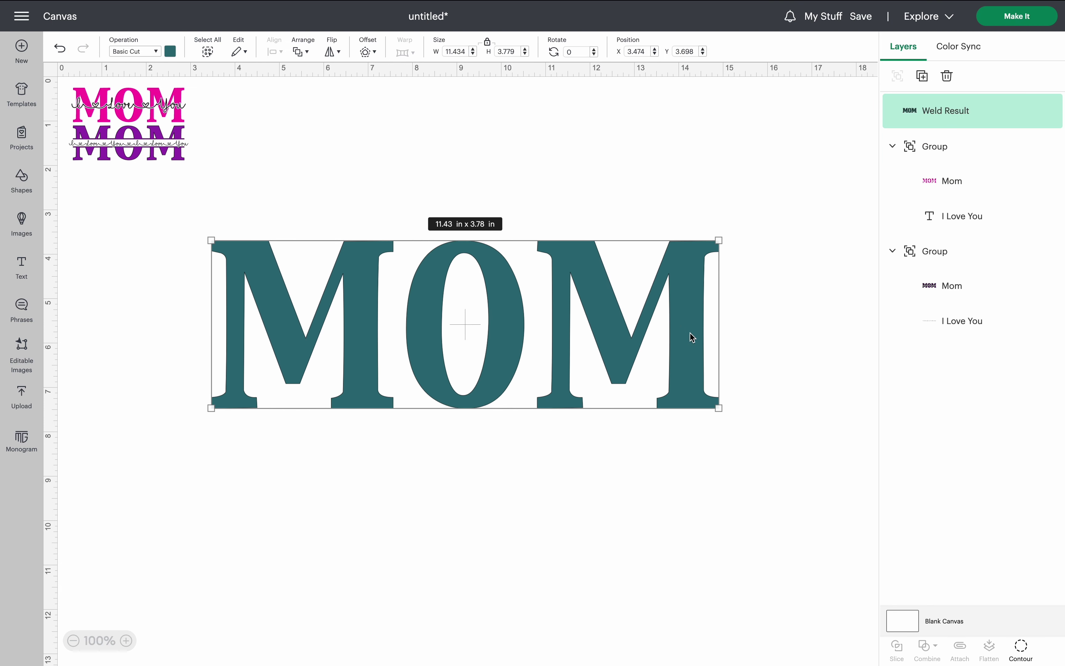
pyautogui.click(611, 350)
pyautogui.moveTo(585, 336); pyautogui.dragTo(552, 294)
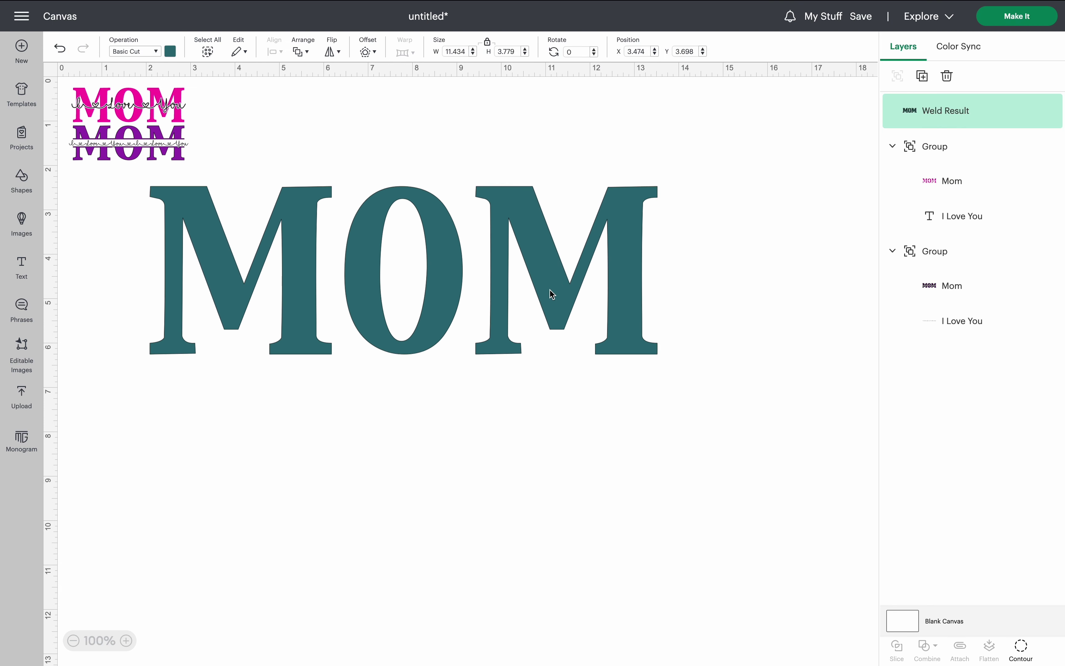
pyautogui.moveTo(659, 358); pyautogui.dragTo(711, 398)
pyautogui.moveTo(684, 316); pyautogui.dragTo(675, 325)
pyautogui.click(625, 462)
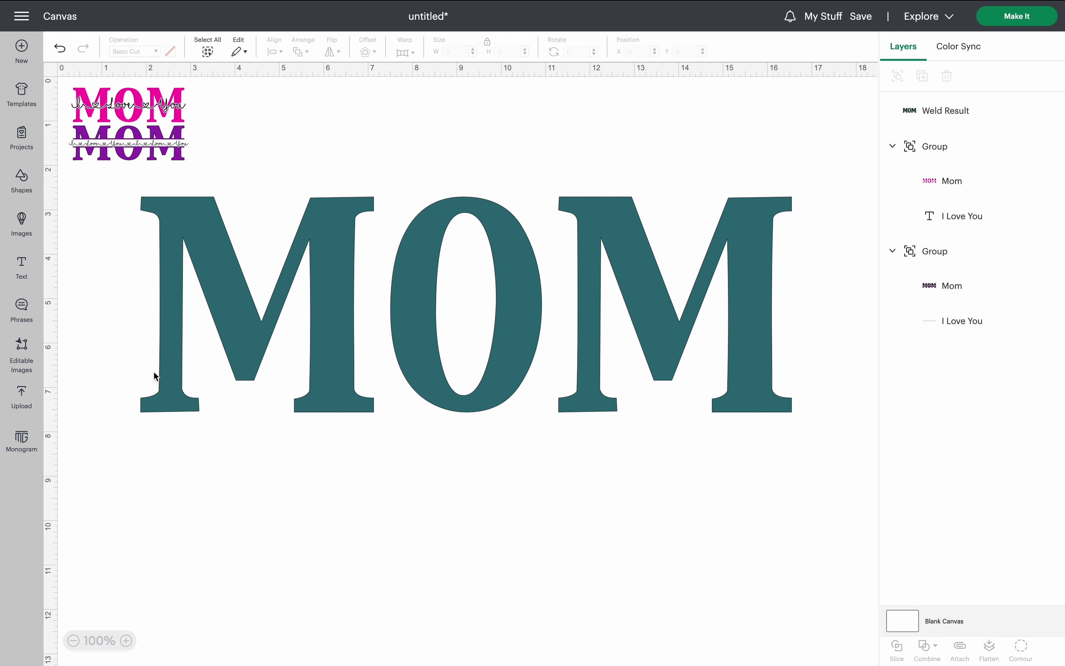
# - Place a new 'I Love You' text beneath the welded MOM and bring up its fonts
pyautogui.click(23, 268)
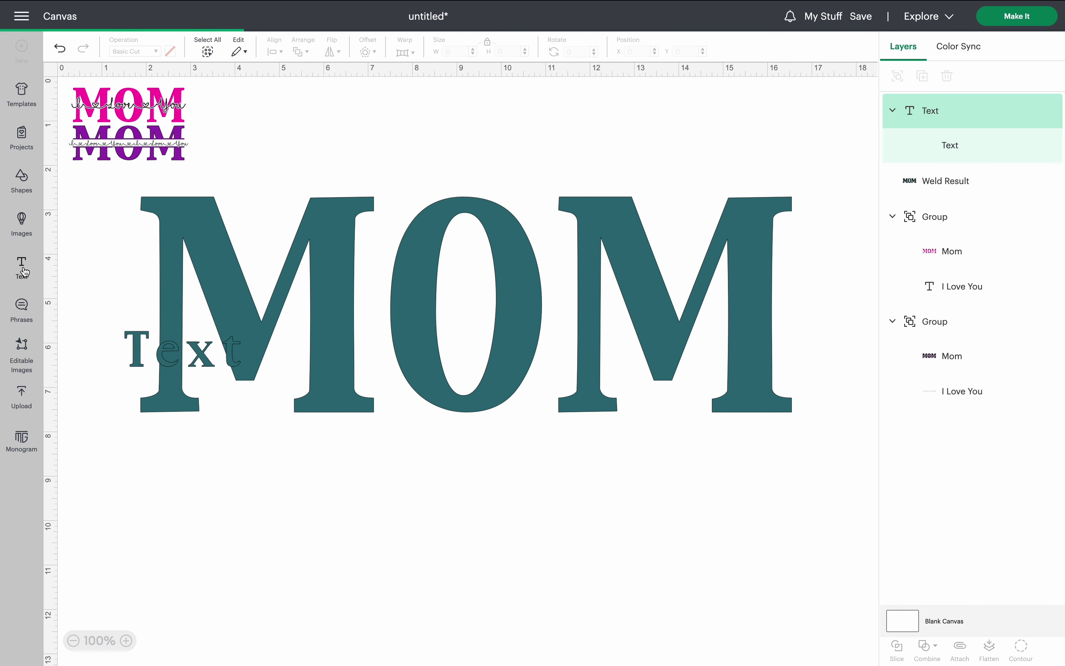
pyautogui.moveTo(179, 345); pyautogui.dragTo(671, 467)
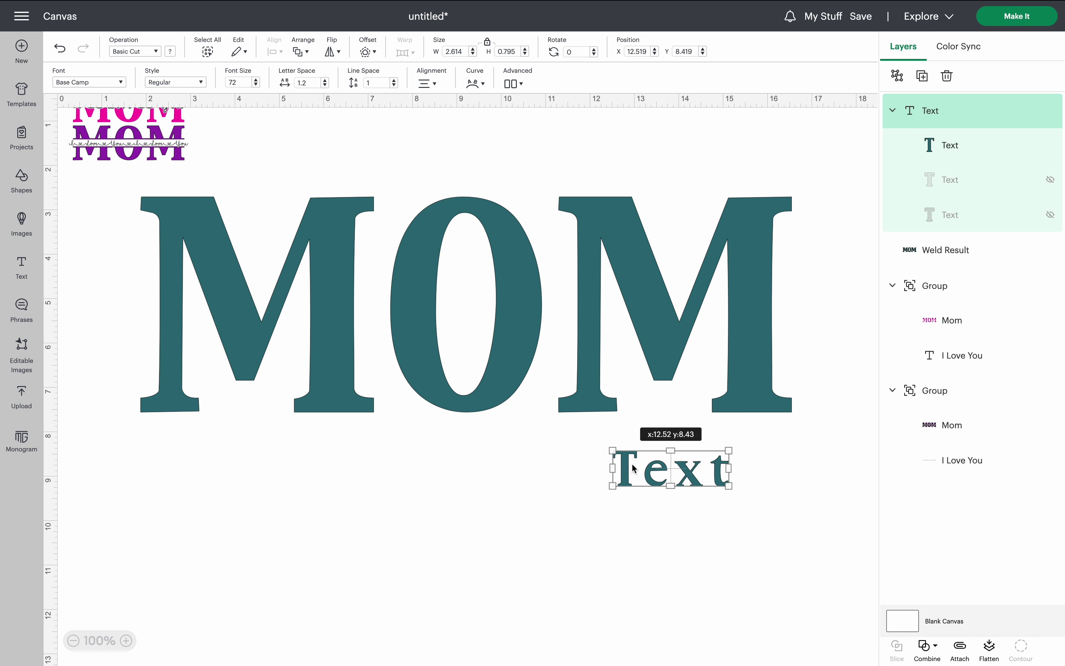
pyautogui.doubleClick(632, 466)
pyautogui.write('I')
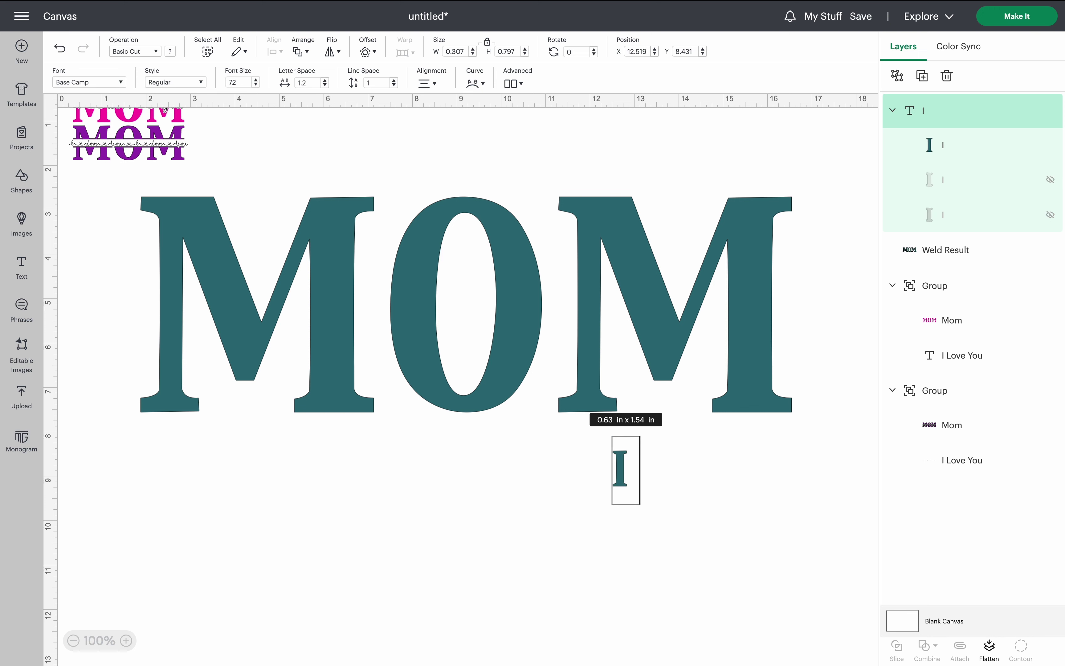
pyautogui.write(' Love You')
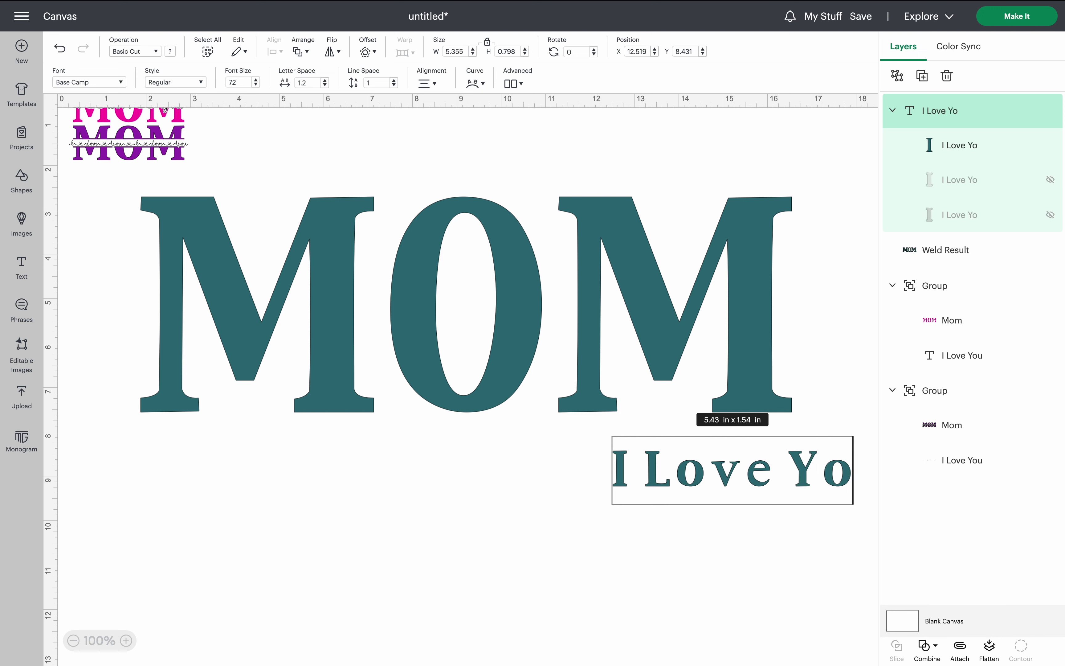
pyautogui.click(782, 512)
pyautogui.click(715, 459)
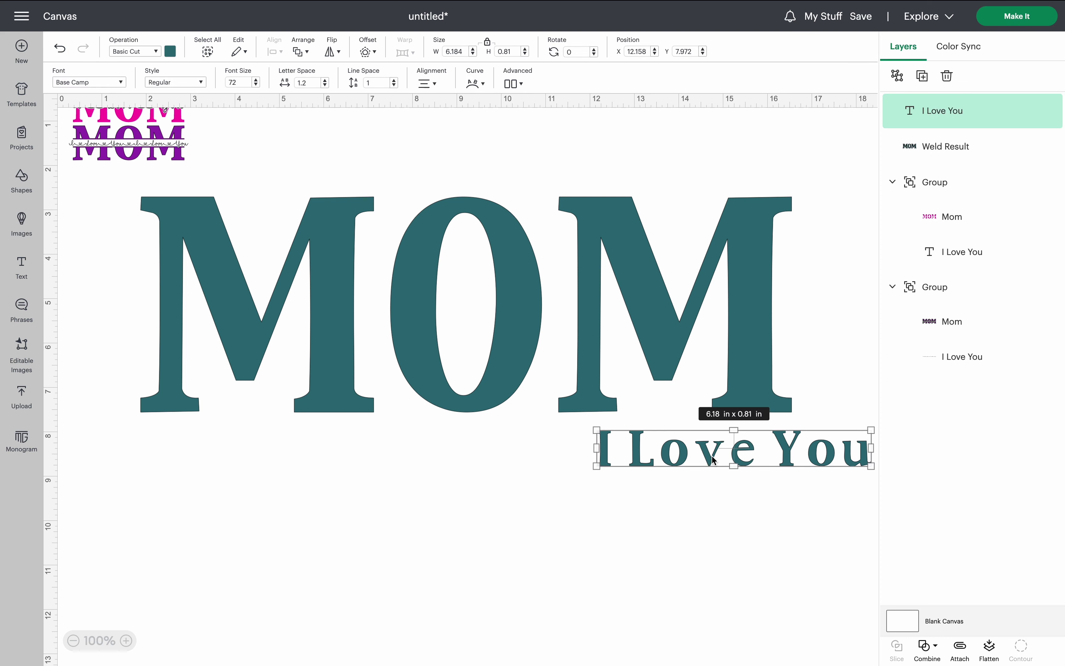
pyautogui.click(101, 85)
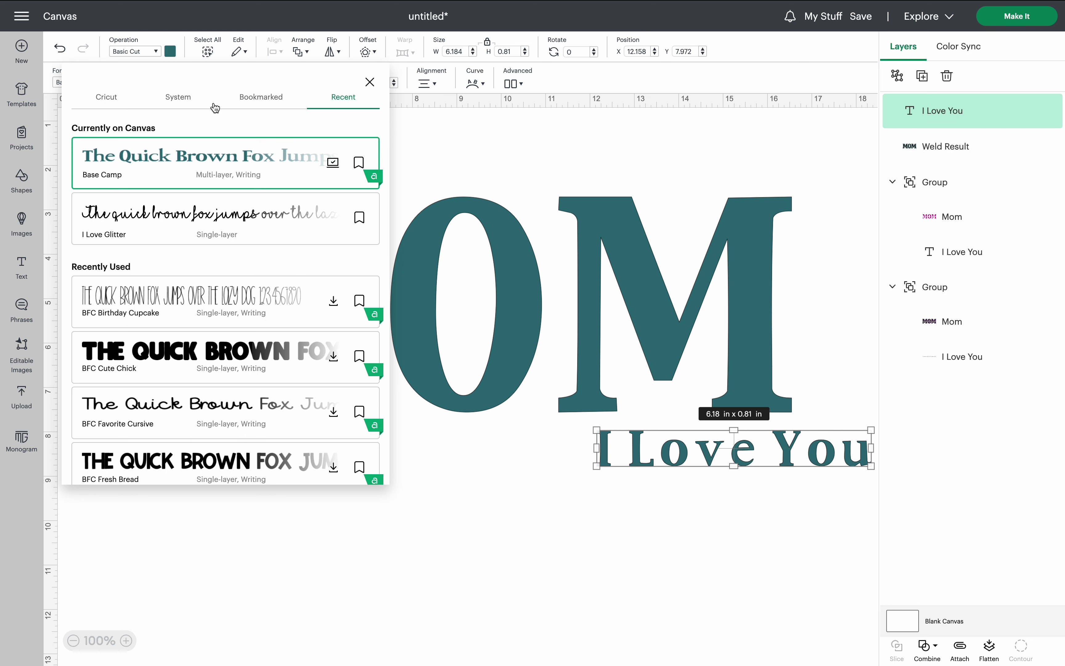
# - Apply I Love Glitter to 'I Love You', enlarge it to about 9.4 inches, centered under MOM
pyautogui.click(258, 217)
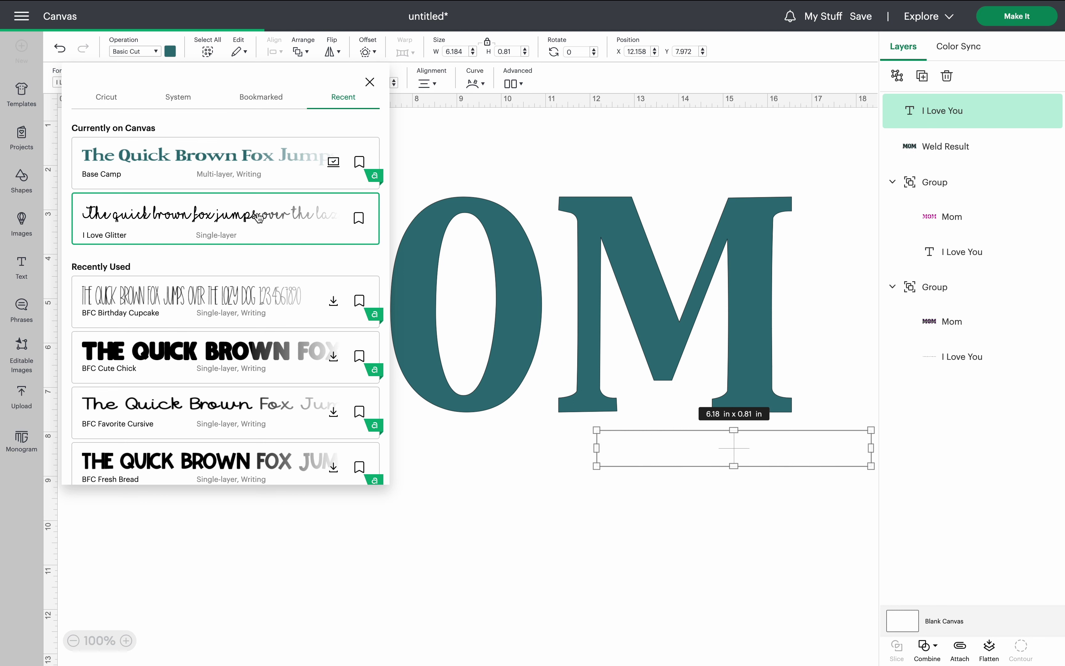
pyautogui.click(441, 497)
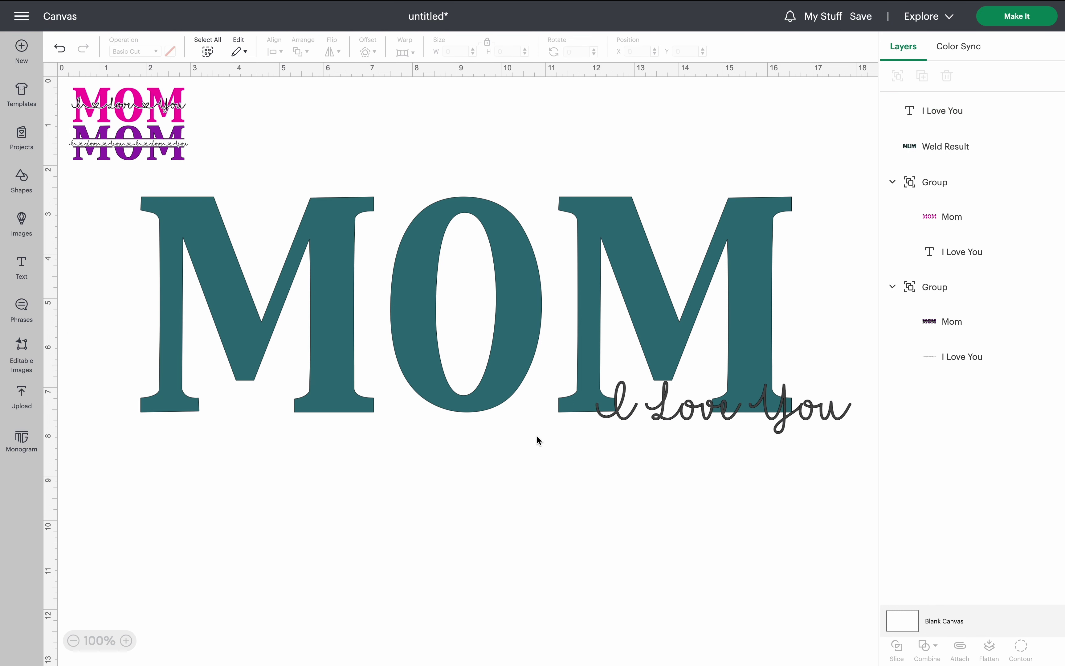
pyautogui.moveTo(679, 416); pyautogui.dragTo(675, 463)
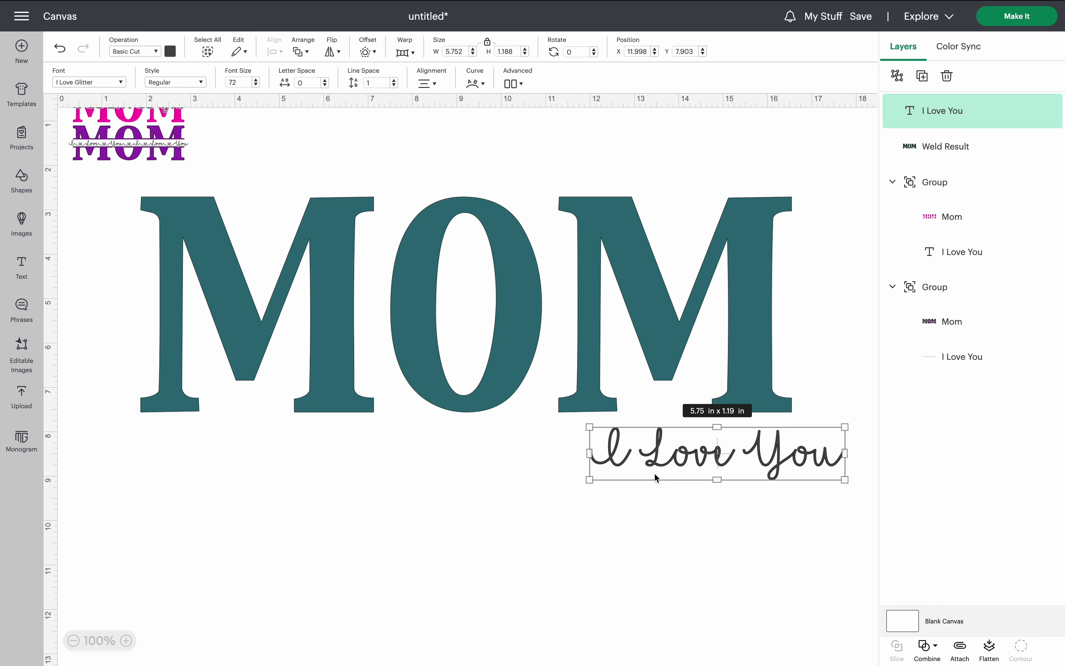
pyautogui.moveTo(591, 478); pyautogui.dragTo(430, 523)
pyautogui.moveTo(583, 465); pyautogui.dragTo(458, 480)
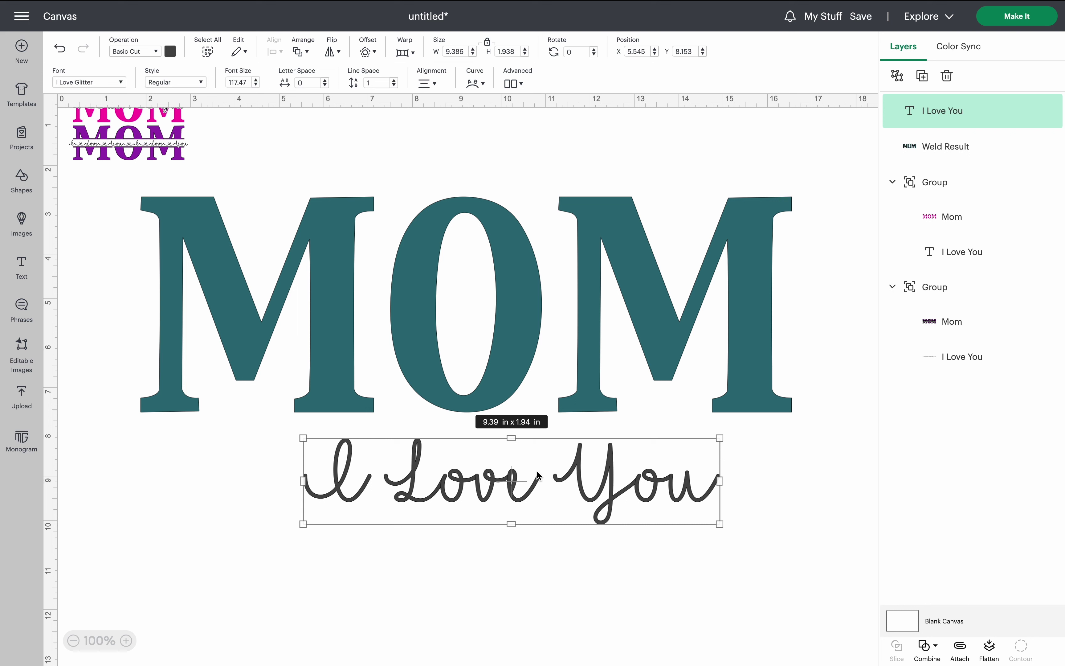
pyautogui.click(512, 583)
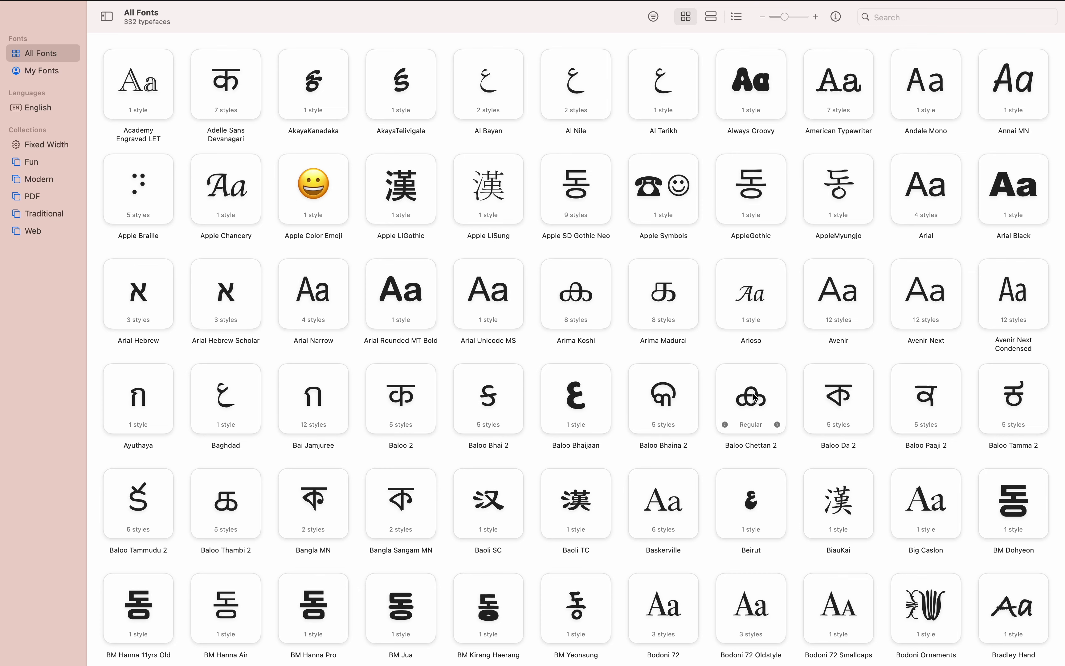
# - Search Font Book for 'i love glitter' and open the font's details
pyautogui.scroll(-8, 755, 398)
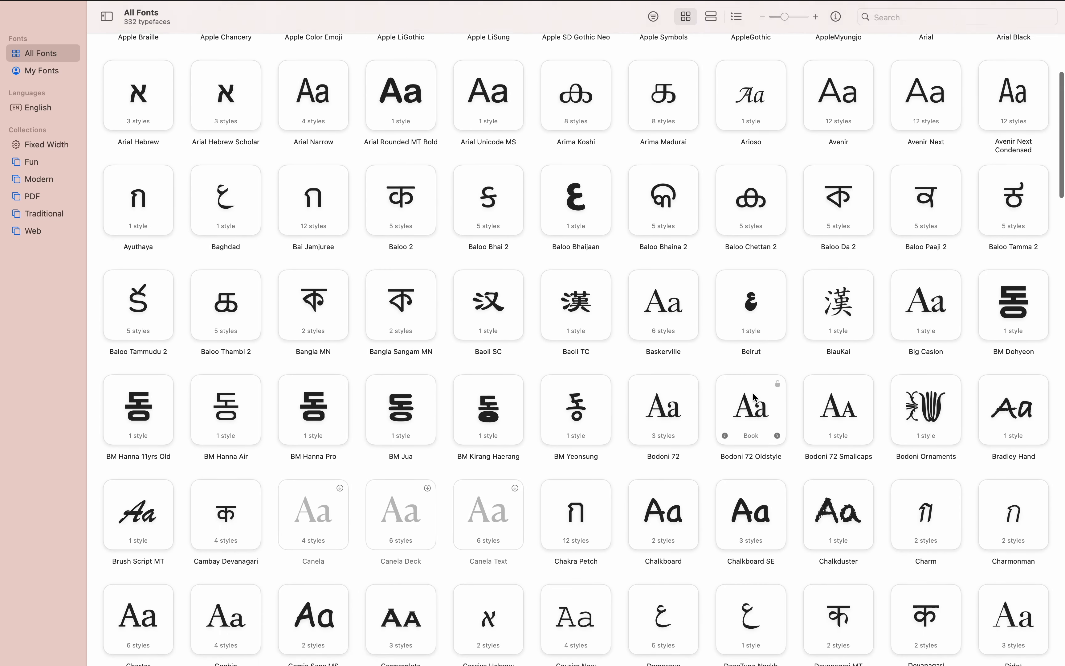
pyautogui.scroll(-15, 753, 398)
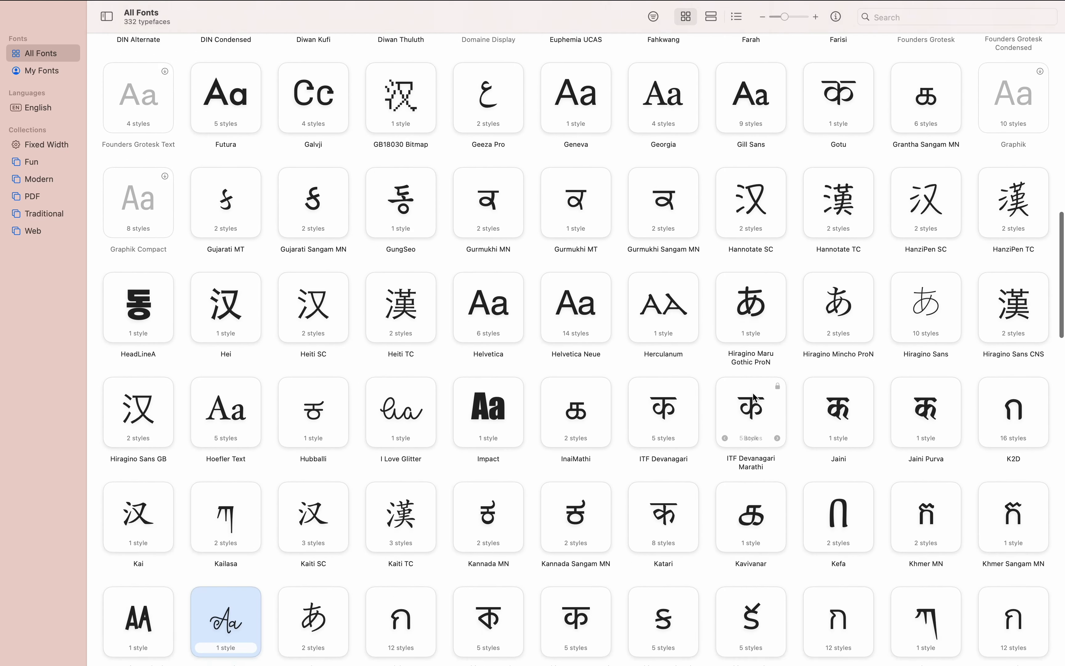
pyautogui.scroll(-6, 753, 395)
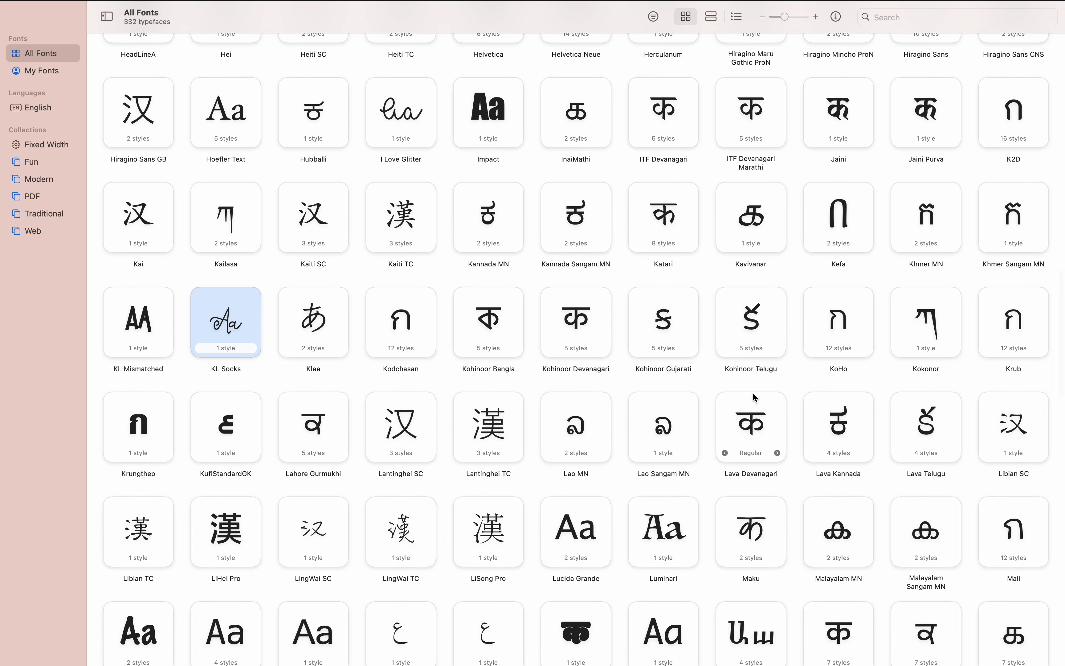
pyautogui.scroll(20, 754, 397)
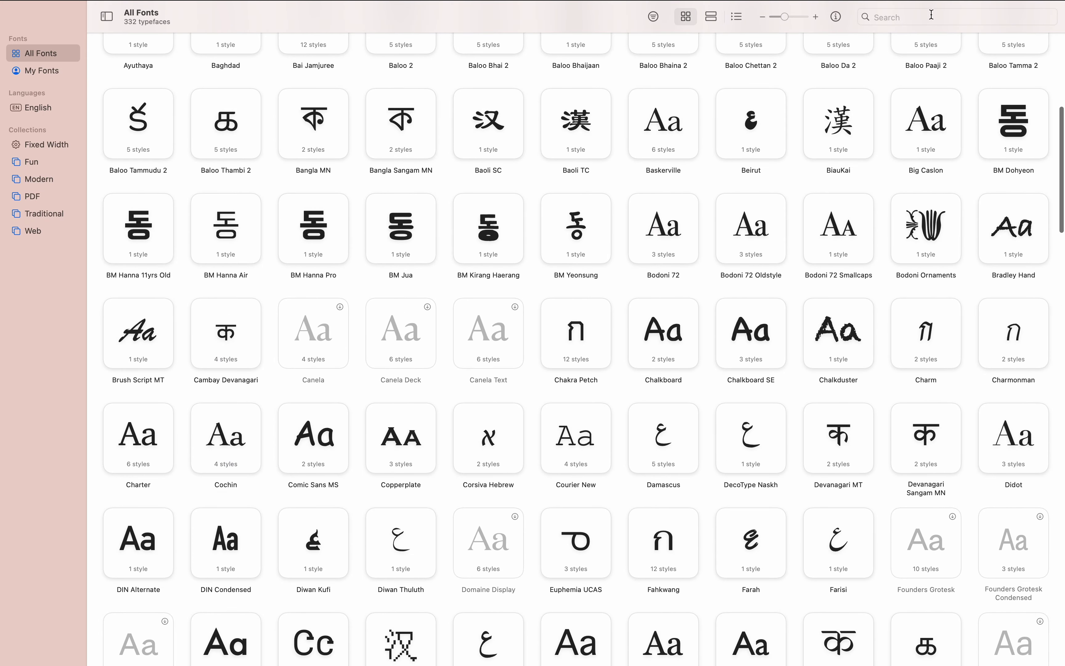
pyautogui.click(931, 19)
pyautogui.write('i love ')
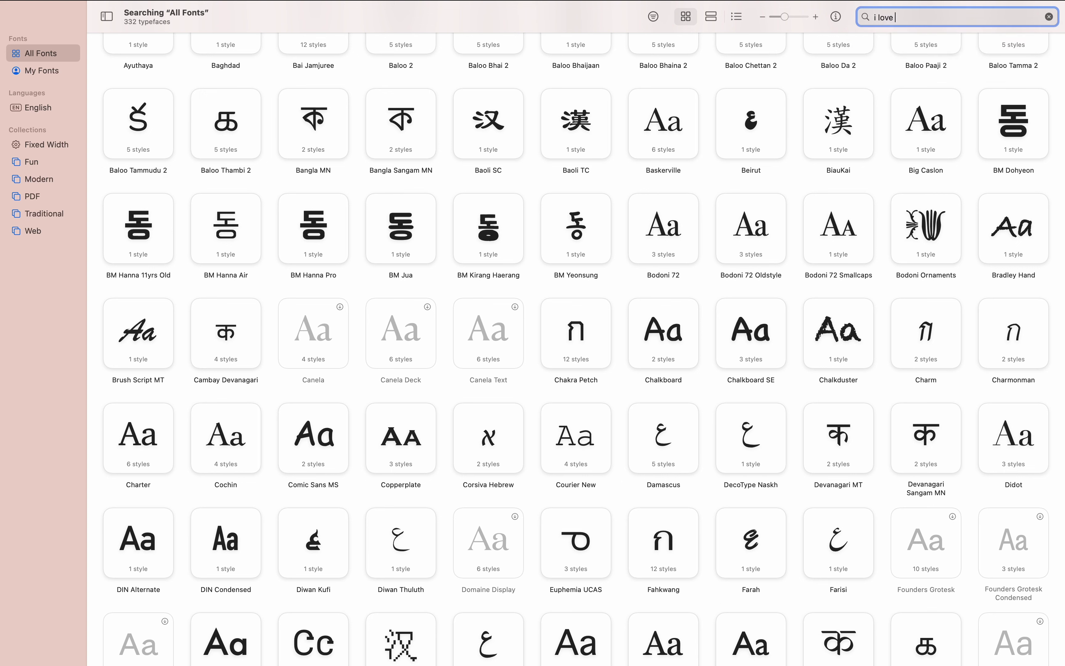
pyautogui.write('glitter')
pyautogui.press('Return')
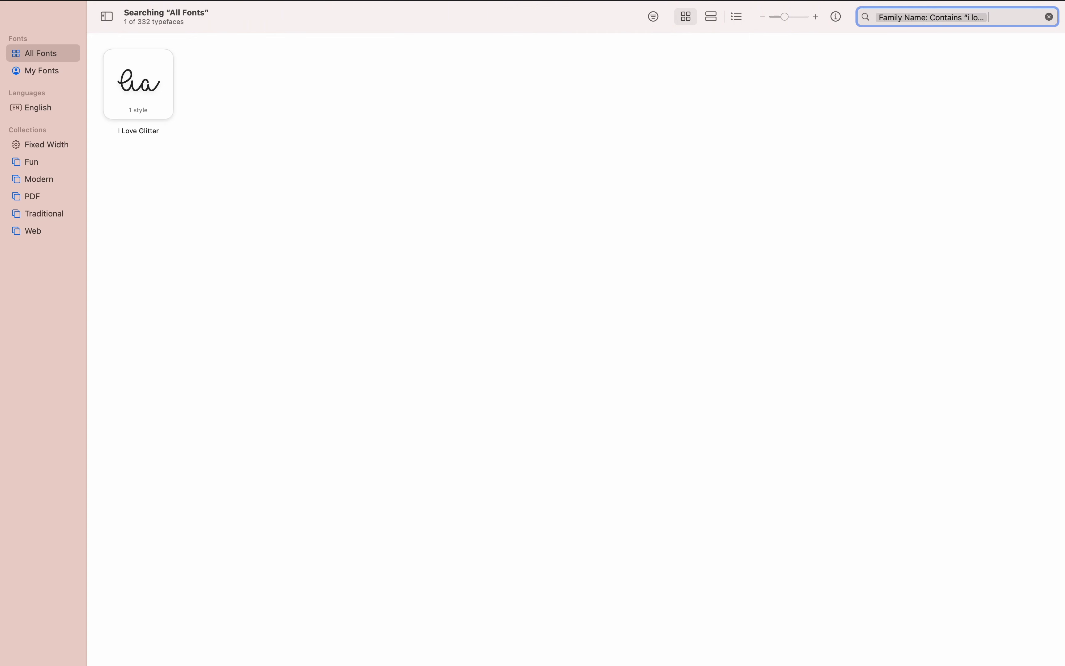
pyautogui.click(152, 84)
pyautogui.doubleClick(152, 83)
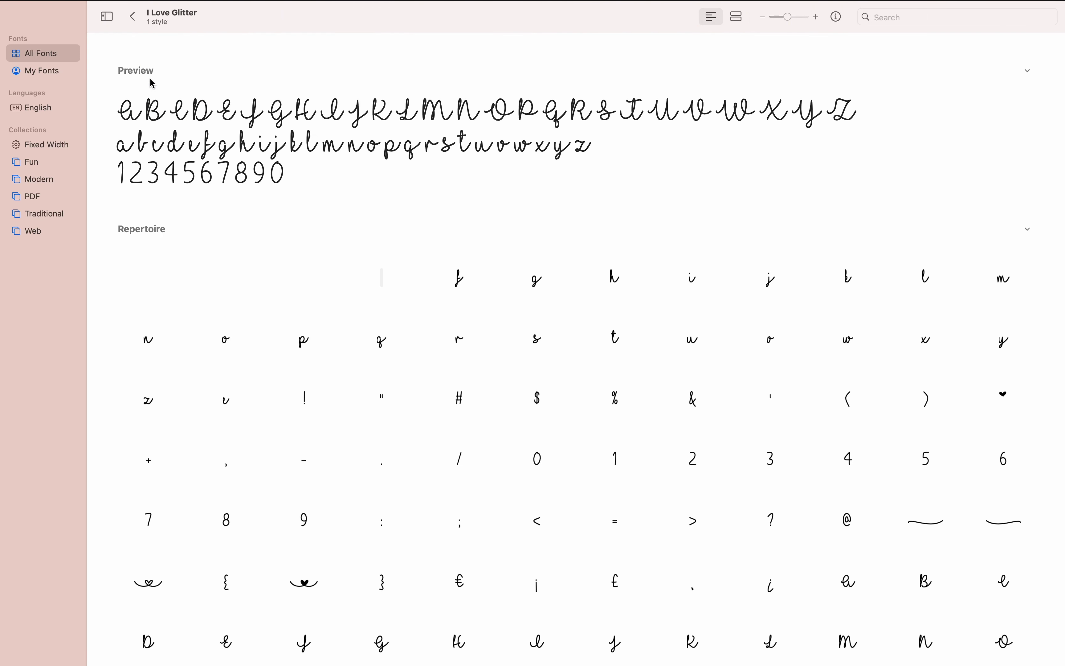
# - Copy the heart-swash underscore glyph (U+005F) from the Repertoire and return to Cricut Design Space
pyautogui.scroll(-5, 438, 436)
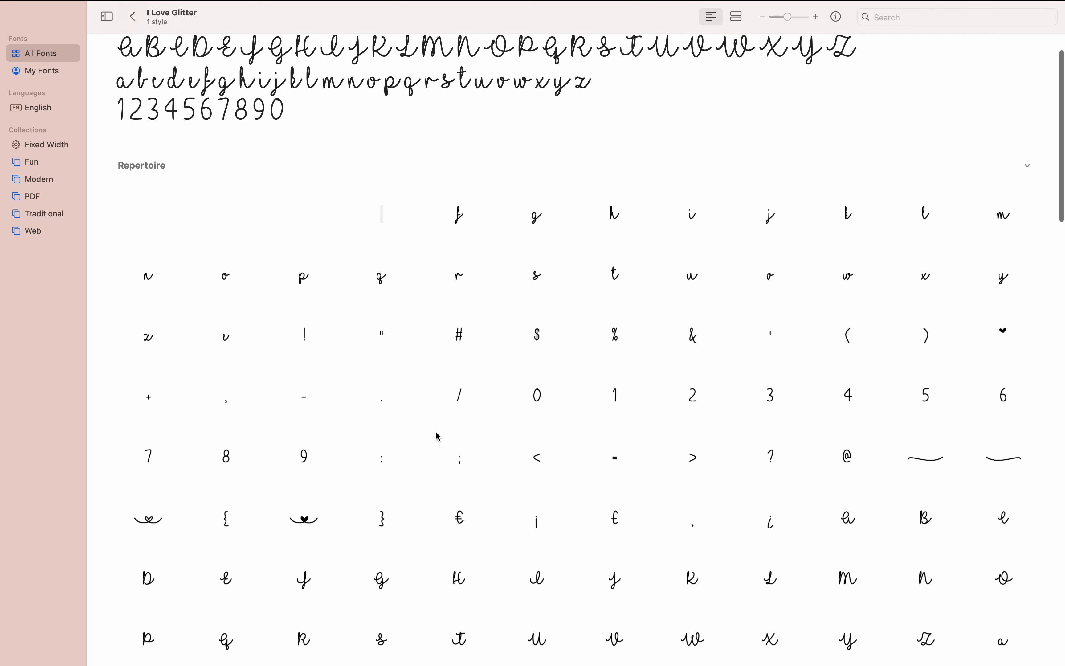
pyautogui.scroll(-10, 439, 436)
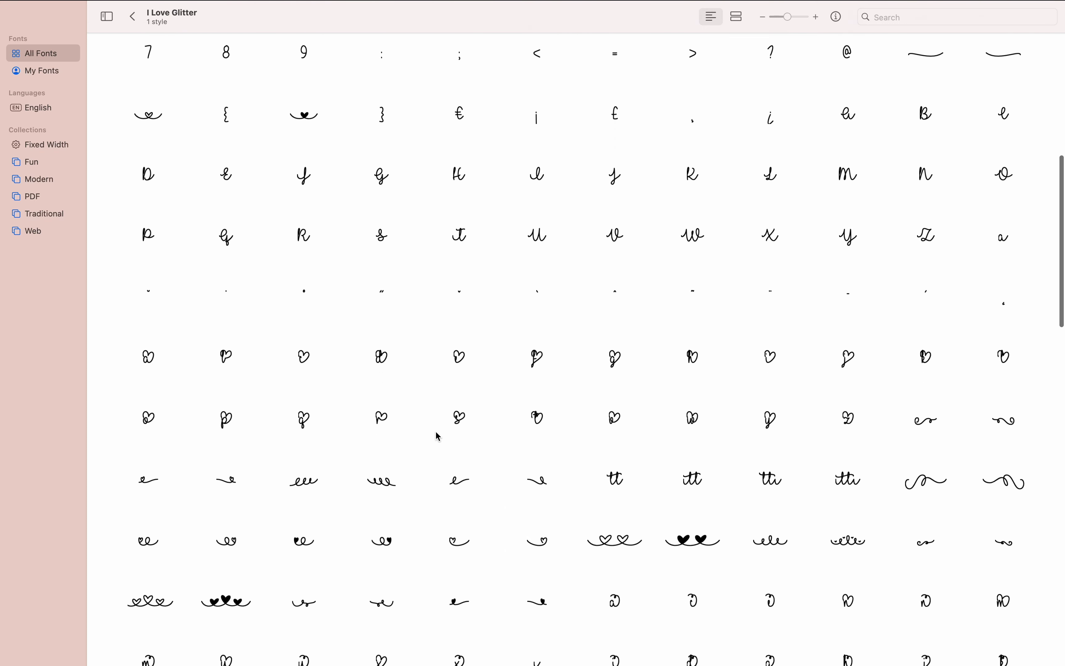
pyautogui.scroll(-3, 439, 435)
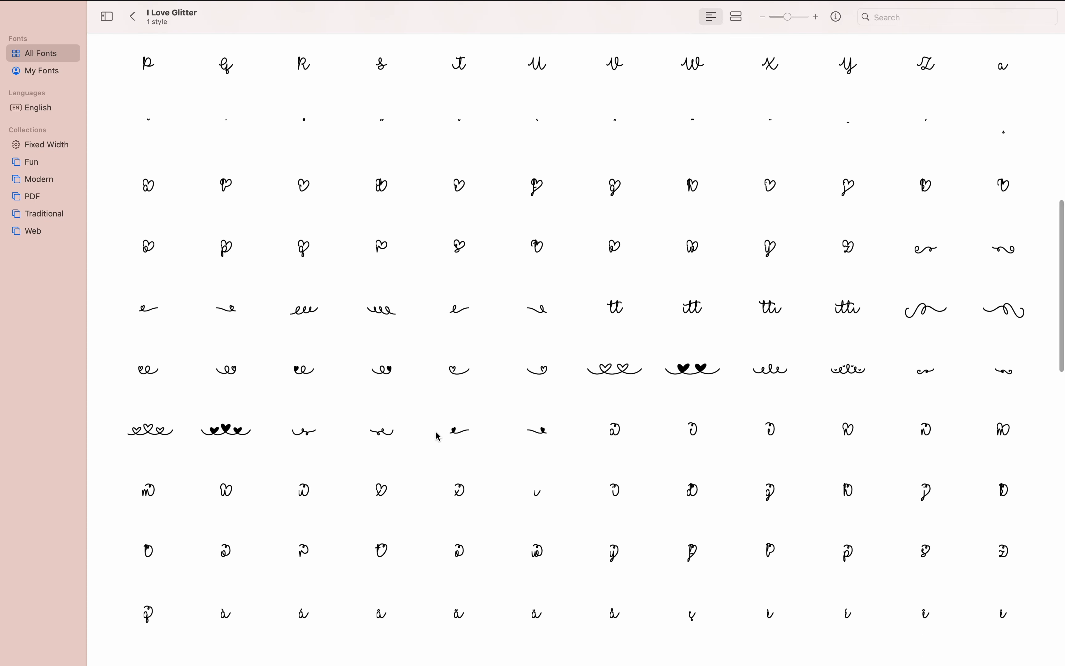
pyautogui.scroll(-7, 438, 436)
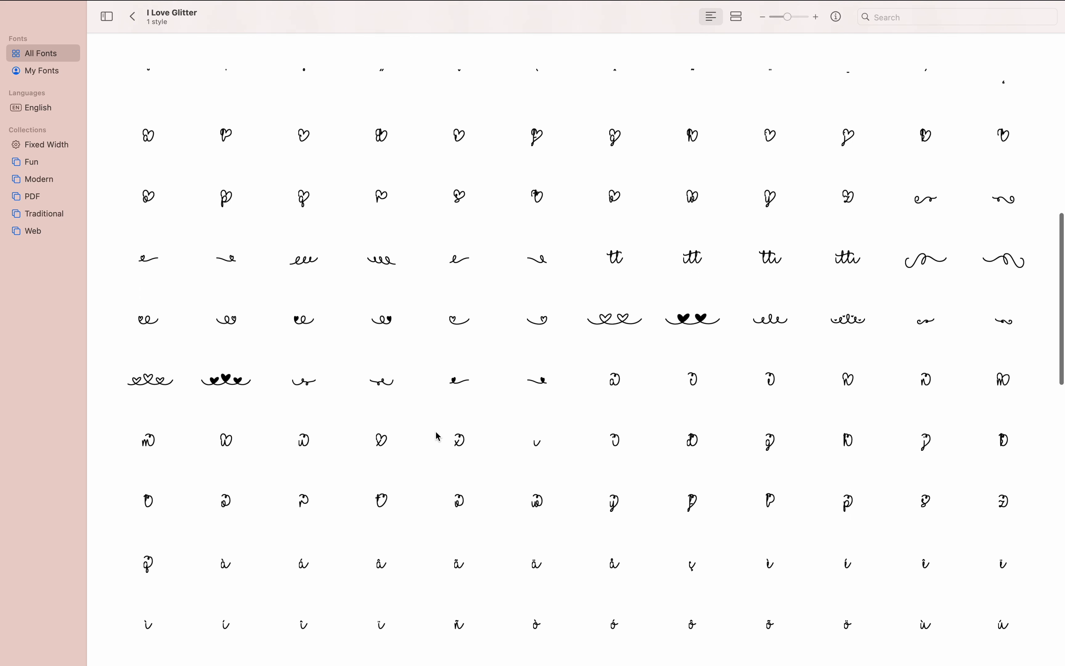
pyautogui.scroll(-12, 438, 435)
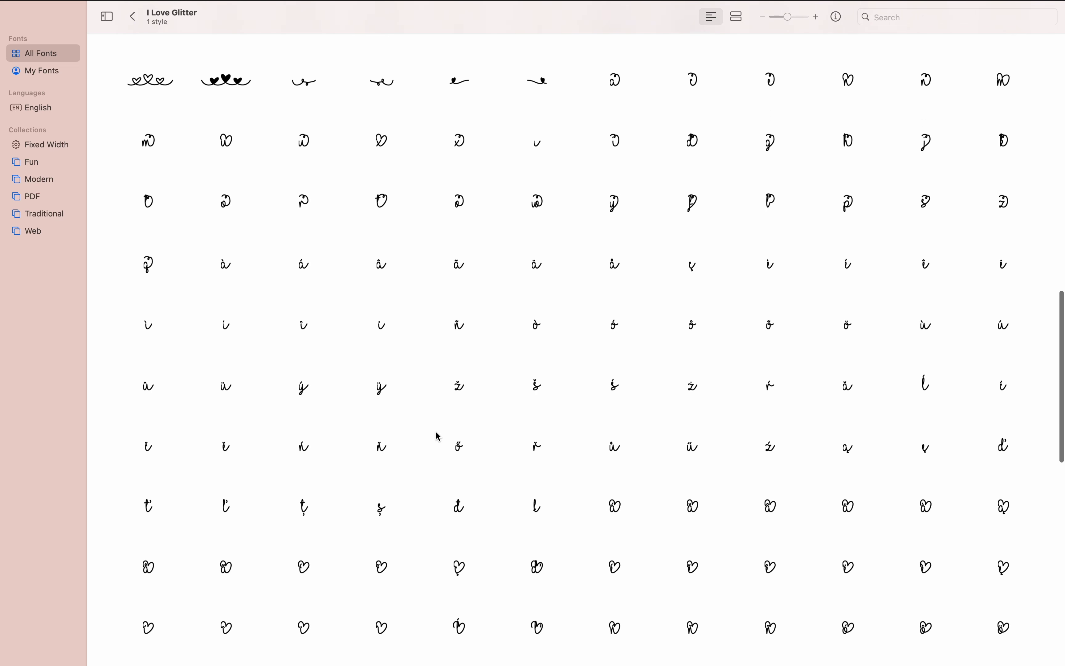
pyautogui.scroll(-15, 438, 435)
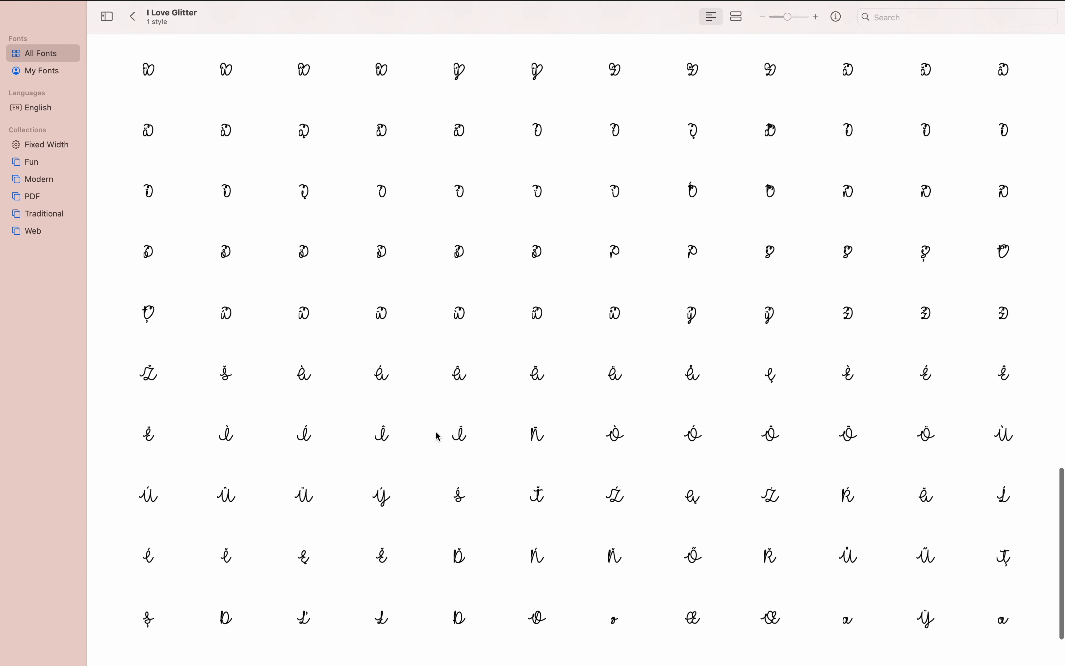
pyautogui.scroll(20, 439, 435)
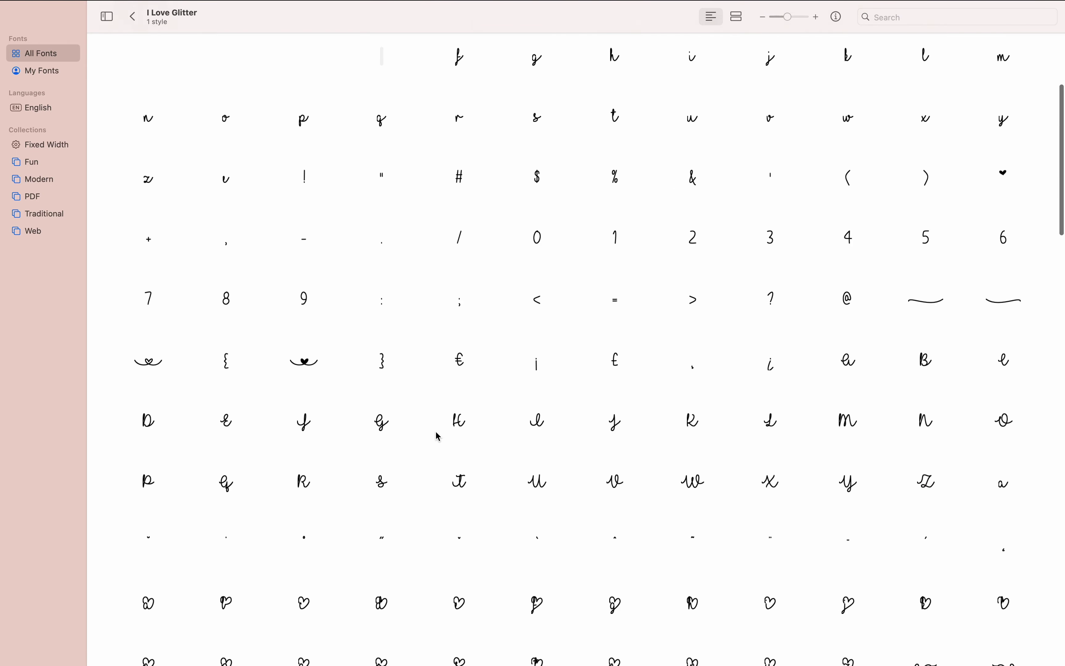
pyautogui.scroll(-5, 438, 435)
pyautogui.scroll(-3, 438, 435)
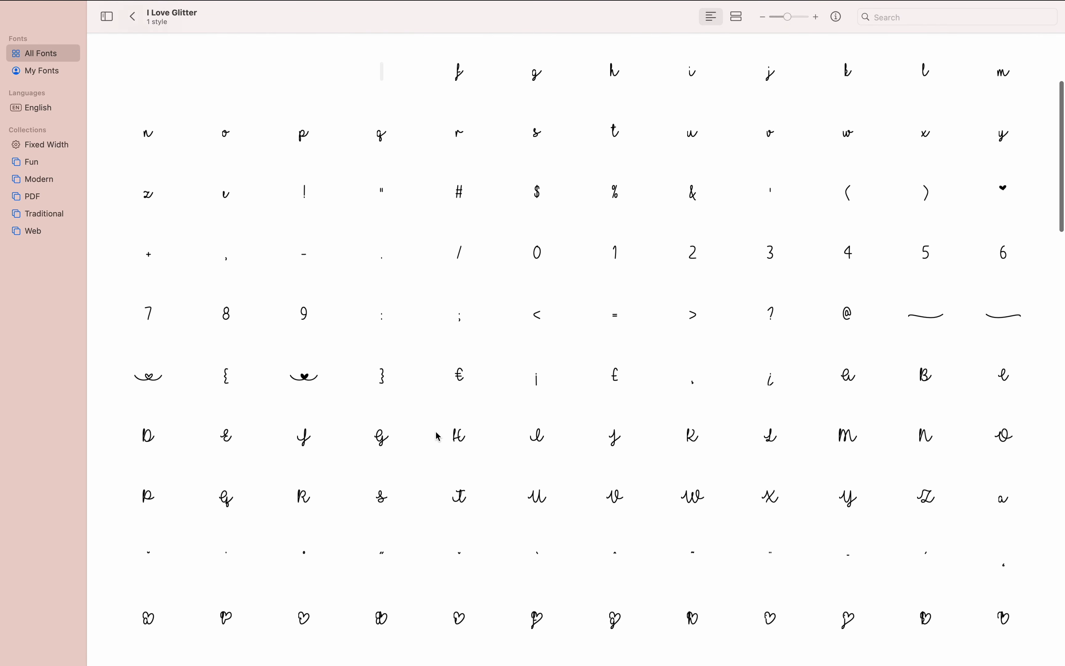
pyautogui.scroll(-2, 438, 435)
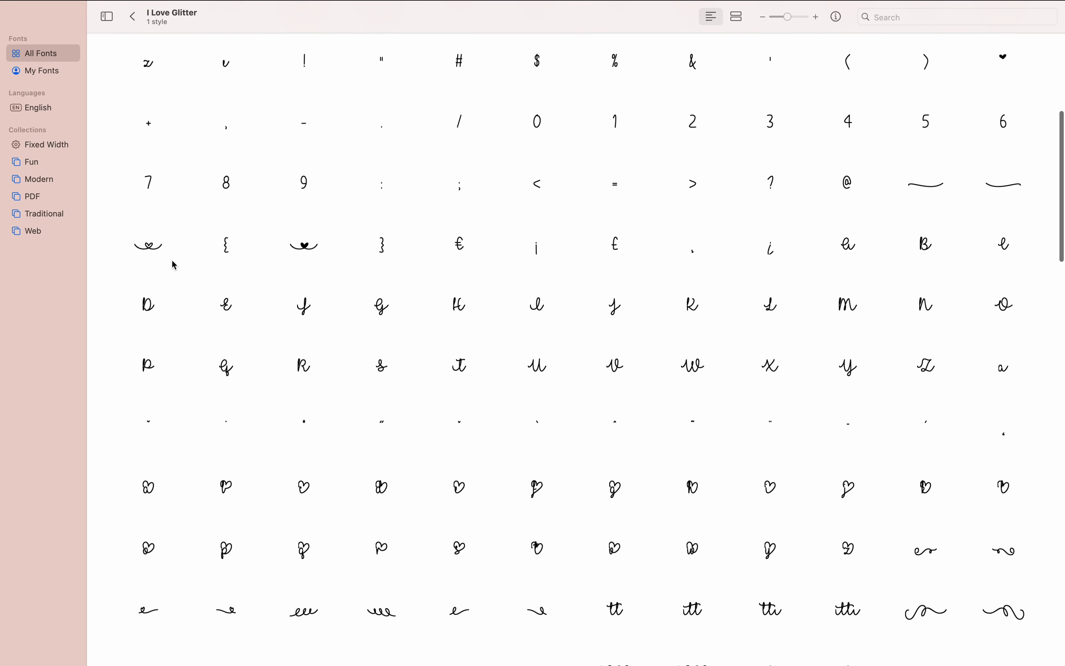
pyautogui.click(155, 250)
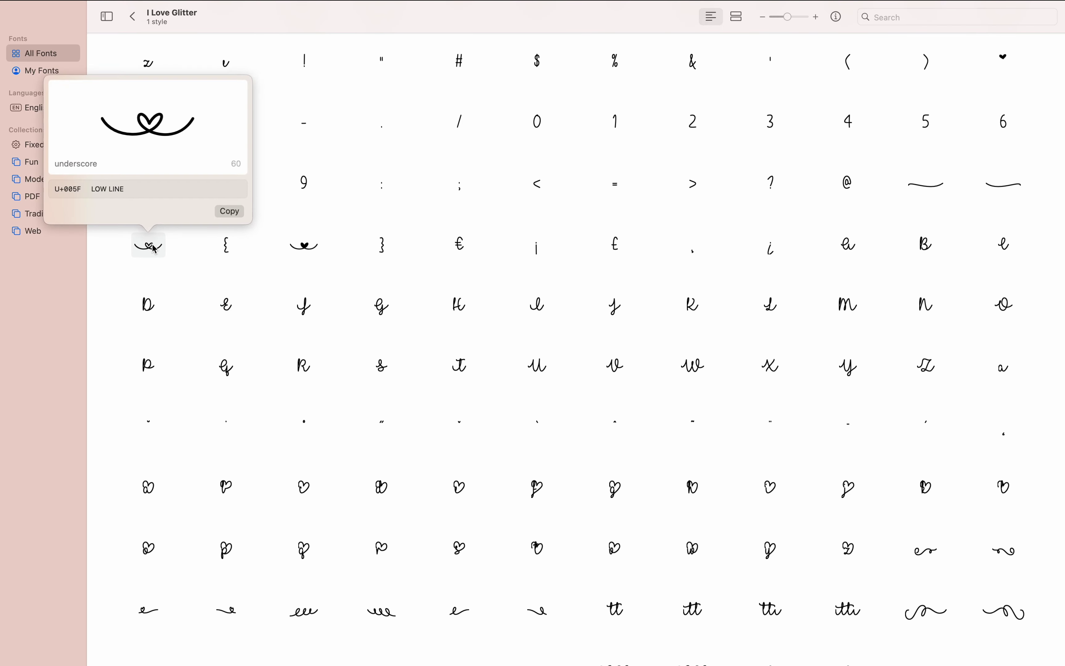
pyautogui.click(231, 213)
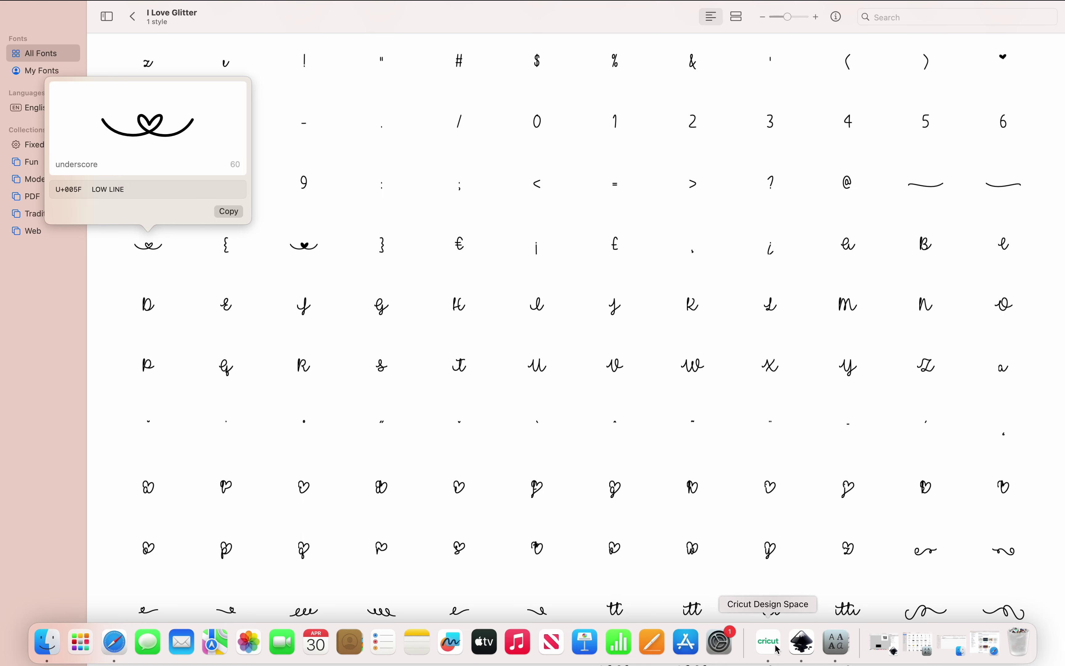
pyautogui.click(775, 648)
# - Replace both spaces in 'I Love You' with '_' heart-swash connectors and shift the line left under MOM
pyautogui.doubleClick(391, 481)
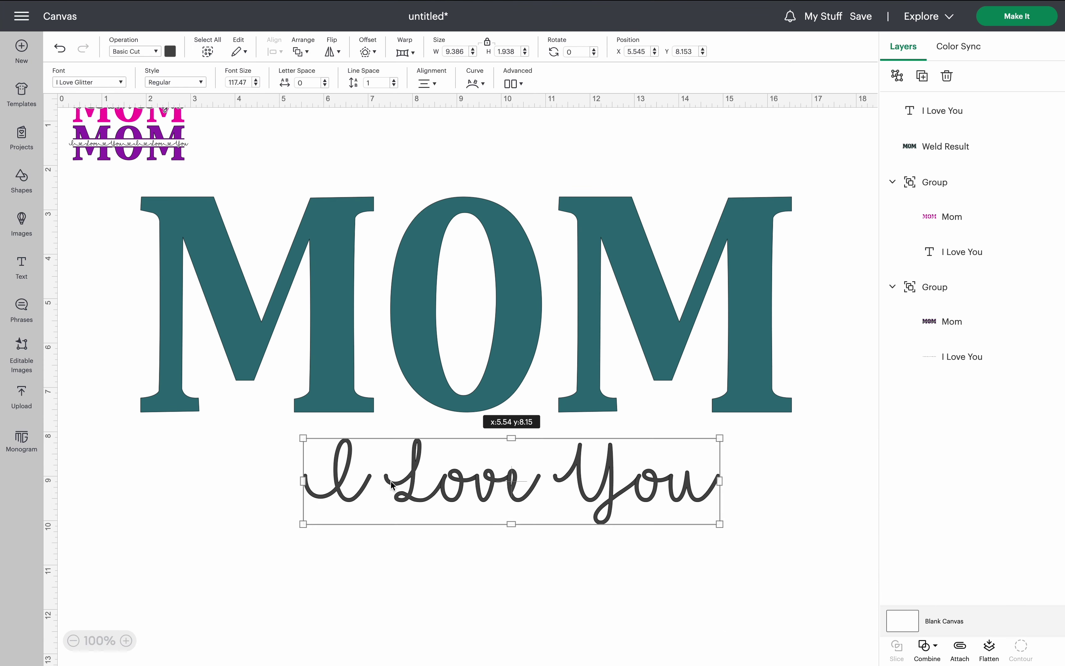
pyautogui.click(388, 480)
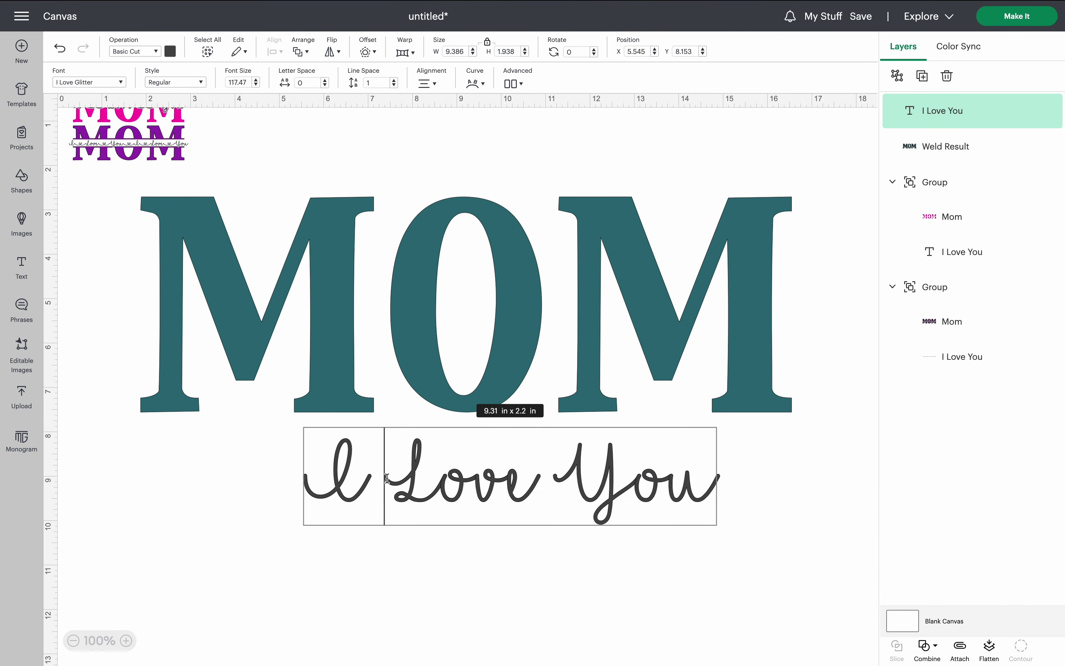
pyautogui.press('Left')
pyautogui.press('Delete')
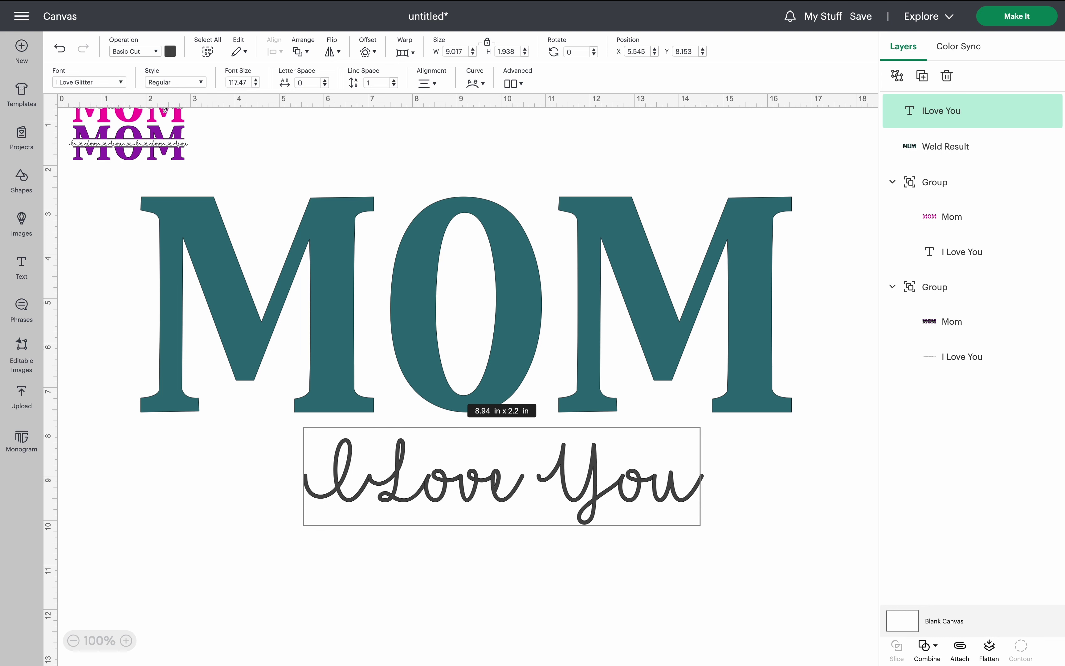
pyautogui.write('_')
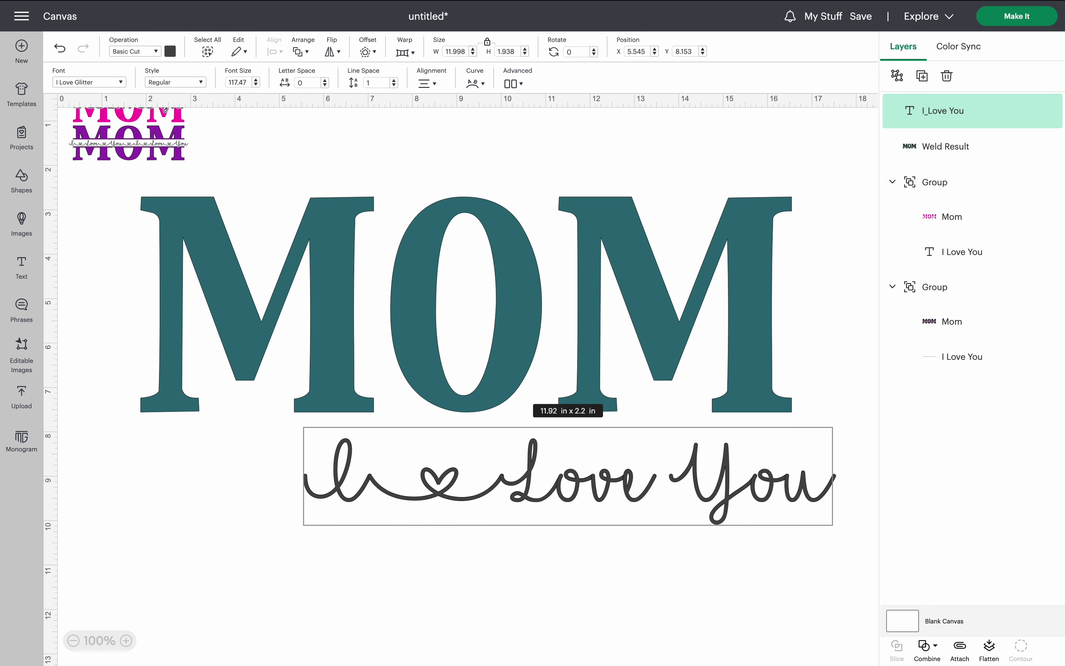
pyautogui.click(675, 487)
pyautogui.press('BackSpace')
pyautogui.write('_')
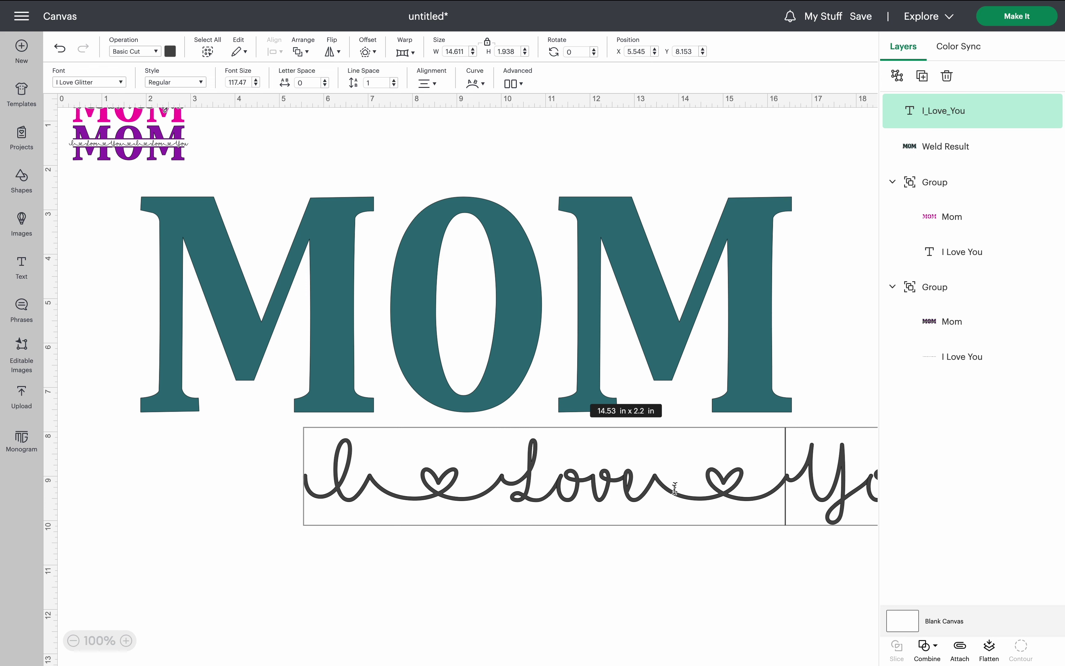
pyautogui.click(617, 615)
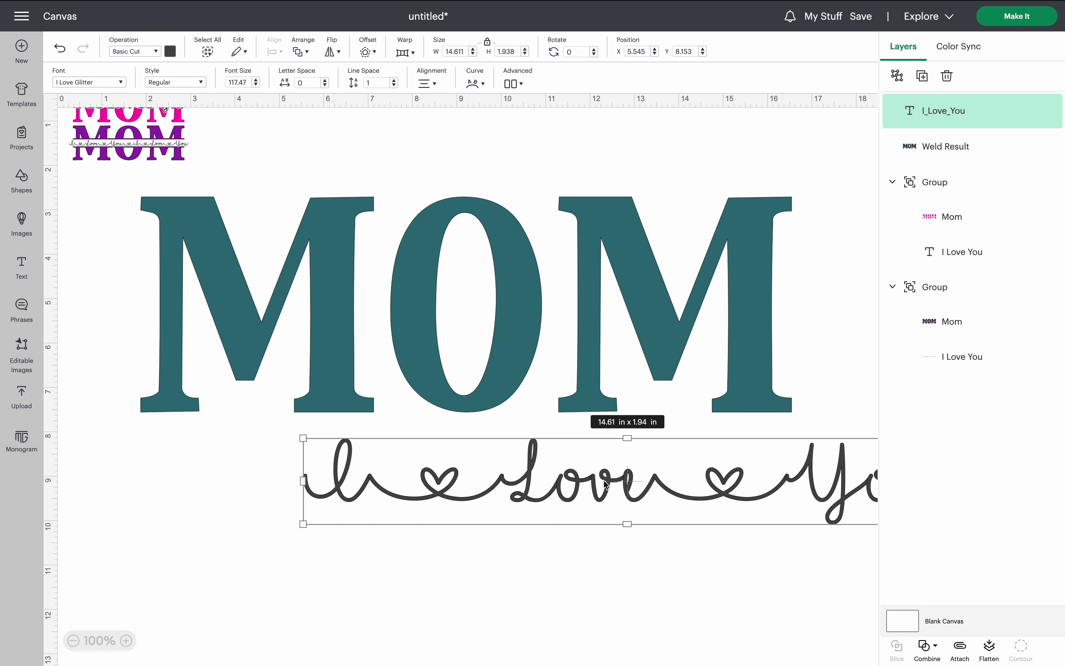
pyautogui.moveTo(605, 484); pyautogui.dragTo(460, 478)
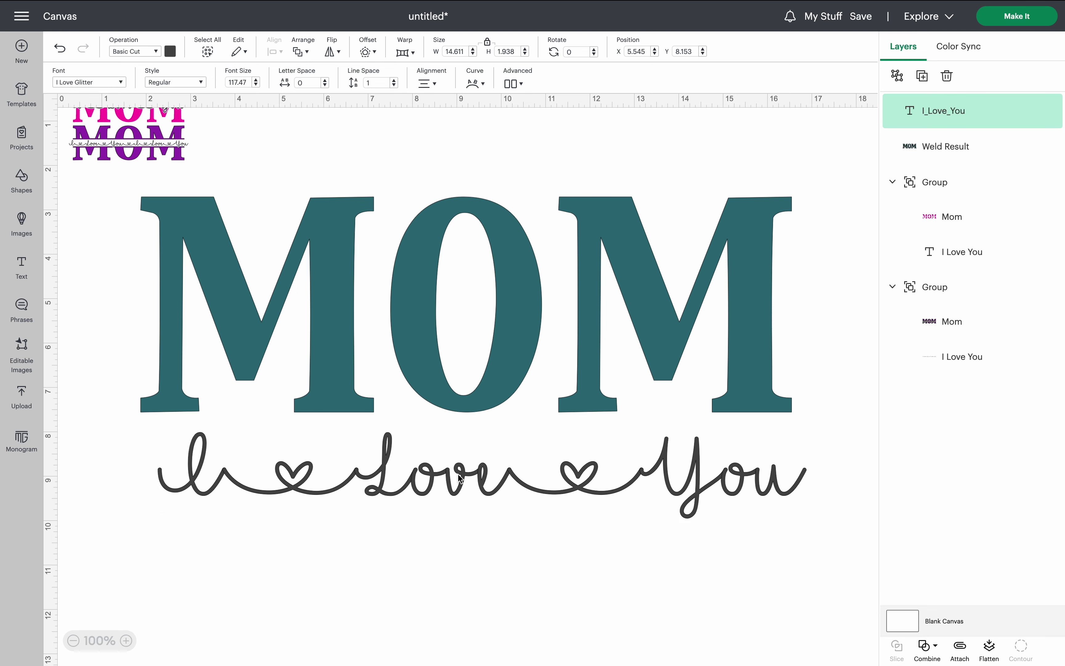
# - Move the I Love You script up across MOM and enlarge it slightly
pyautogui.click(460, 557)
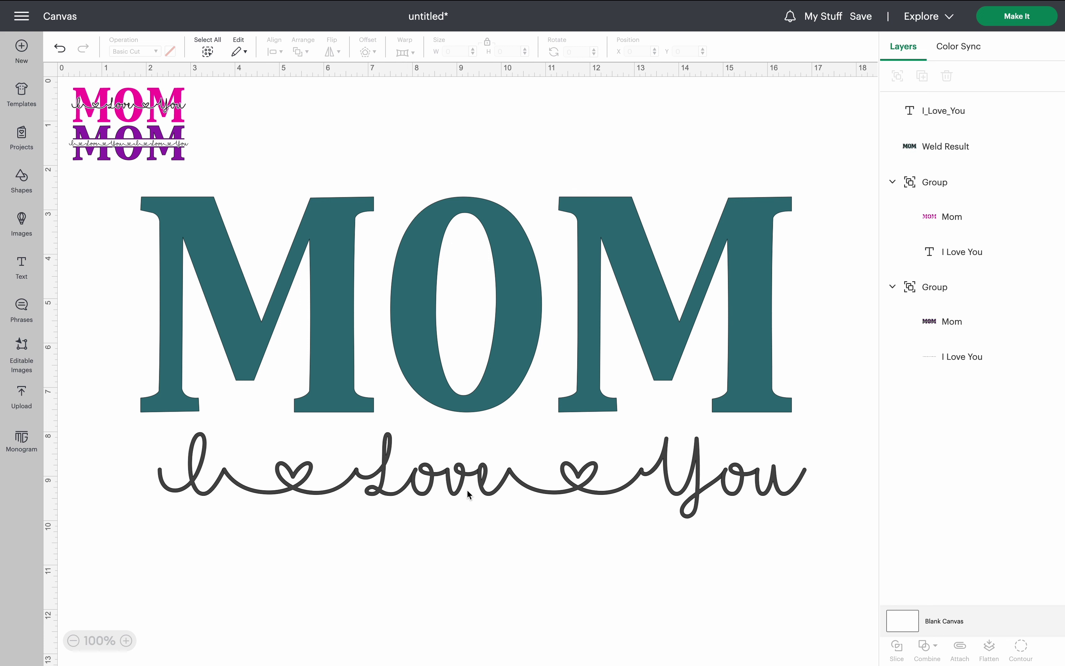
pyautogui.moveTo(466, 476); pyautogui.dragTo(432, 293)
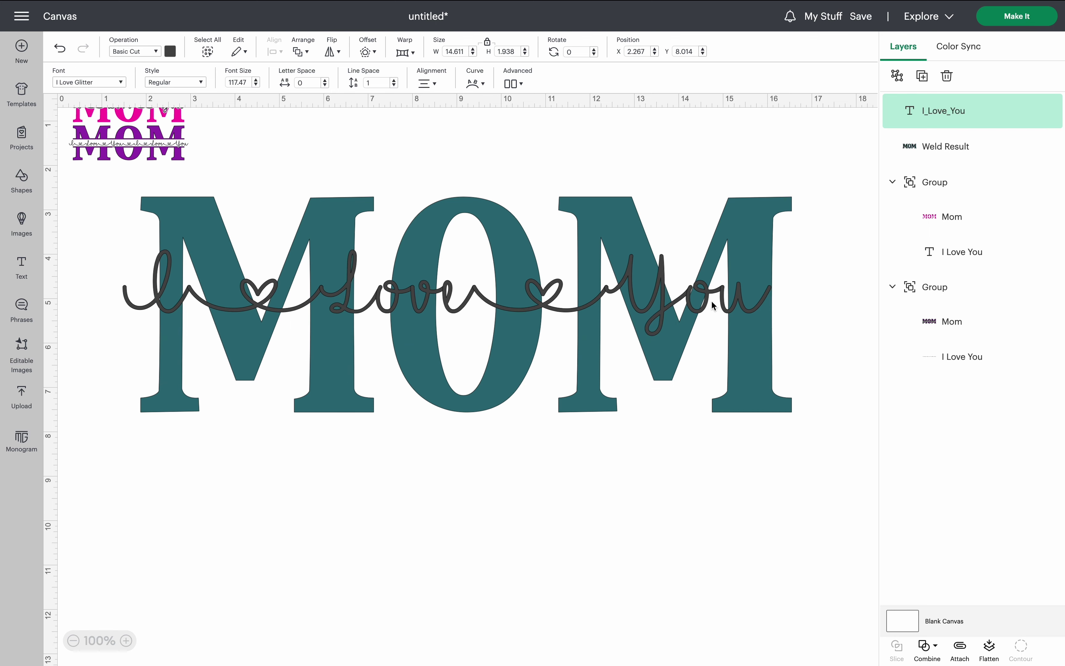
pyautogui.moveTo(772, 342)
pyautogui.mouseDown()
pyautogui.moveTo(769, 330)
pyautogui.moveTo(788, 337)
pyautogui.mouseUp()
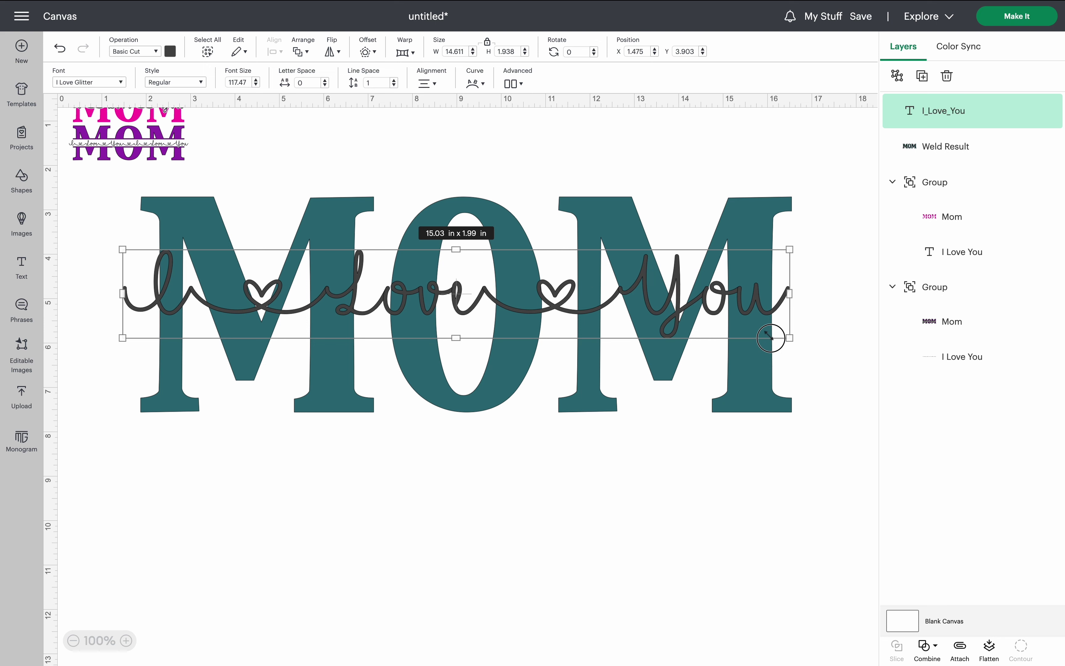
pyautogui.moveTo(561, 304); pyautogui.dragTo(569, 315)
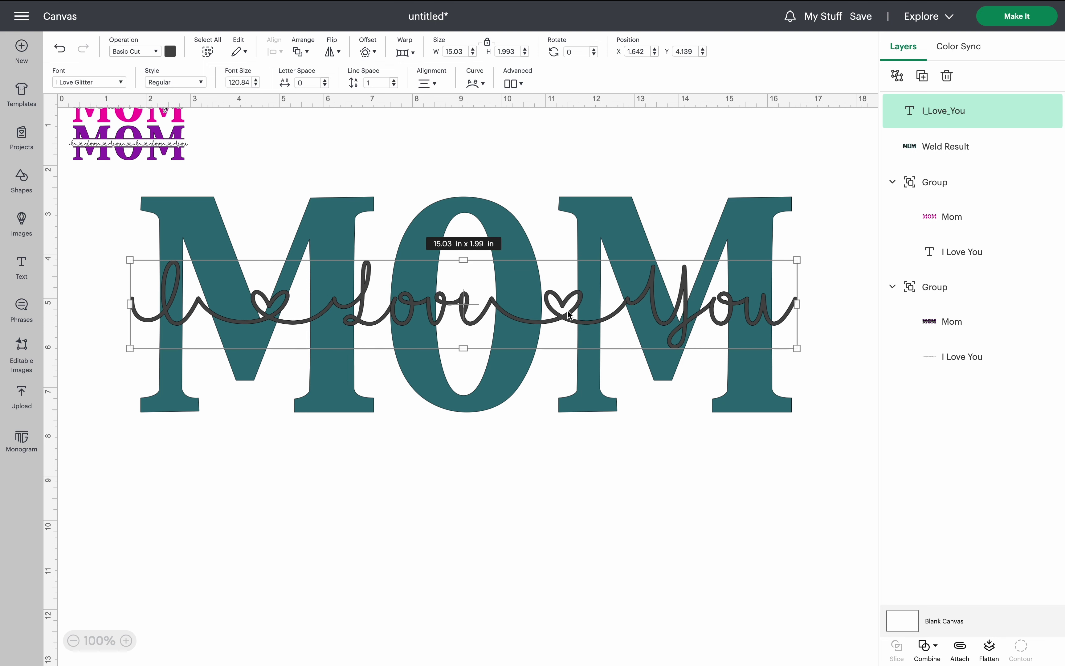
# - Center-align the script and the MOM lettering on each other
pyautogui.moveTo(629, 480); pyautogui.dragTo(521, 277)
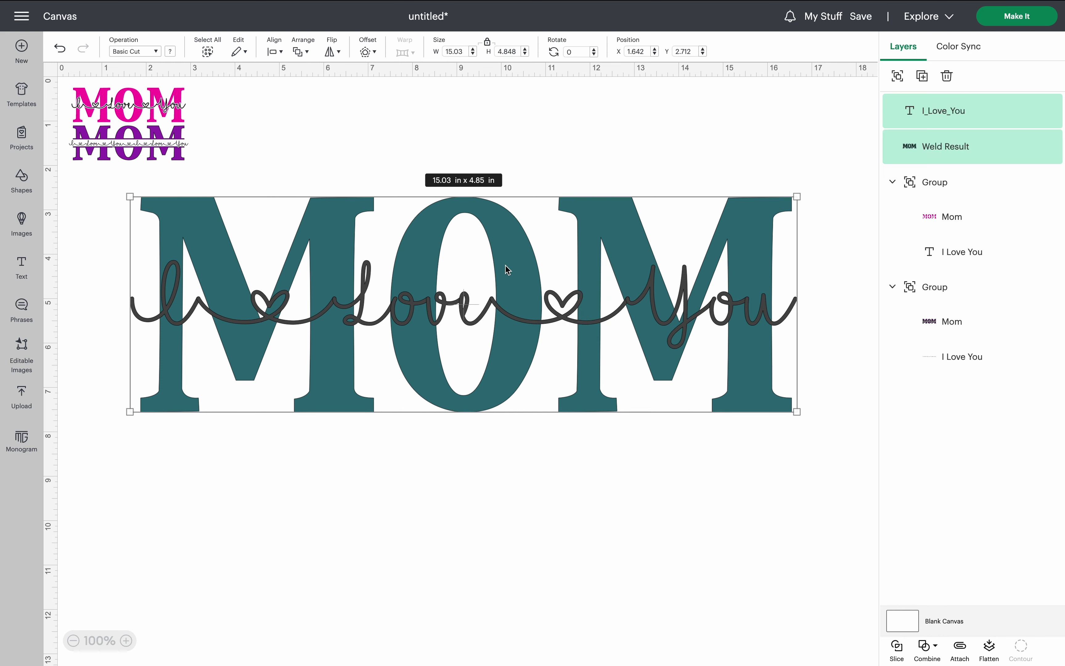
pyautogui.click(275, 52)
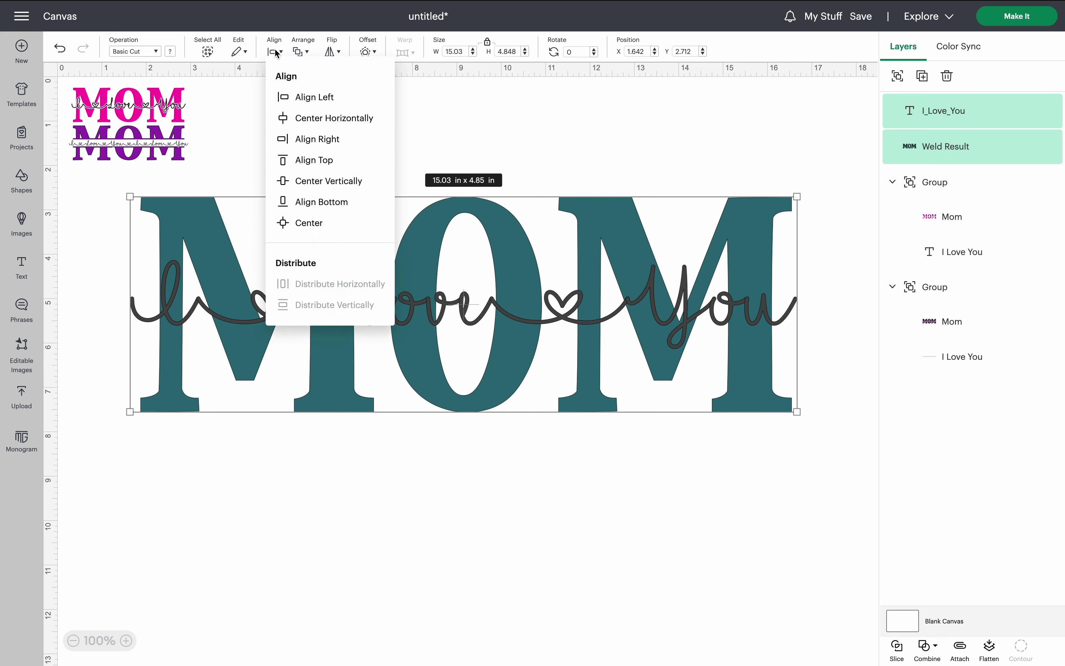
pyautogui.click(320, 223)
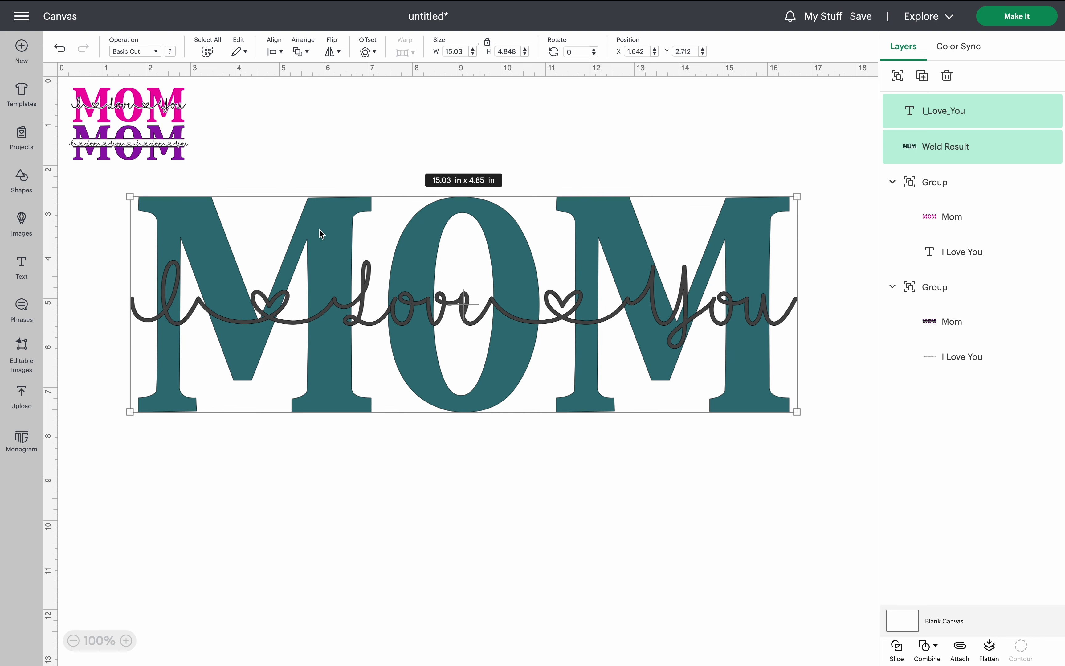
pyautogui.click(504, 477)
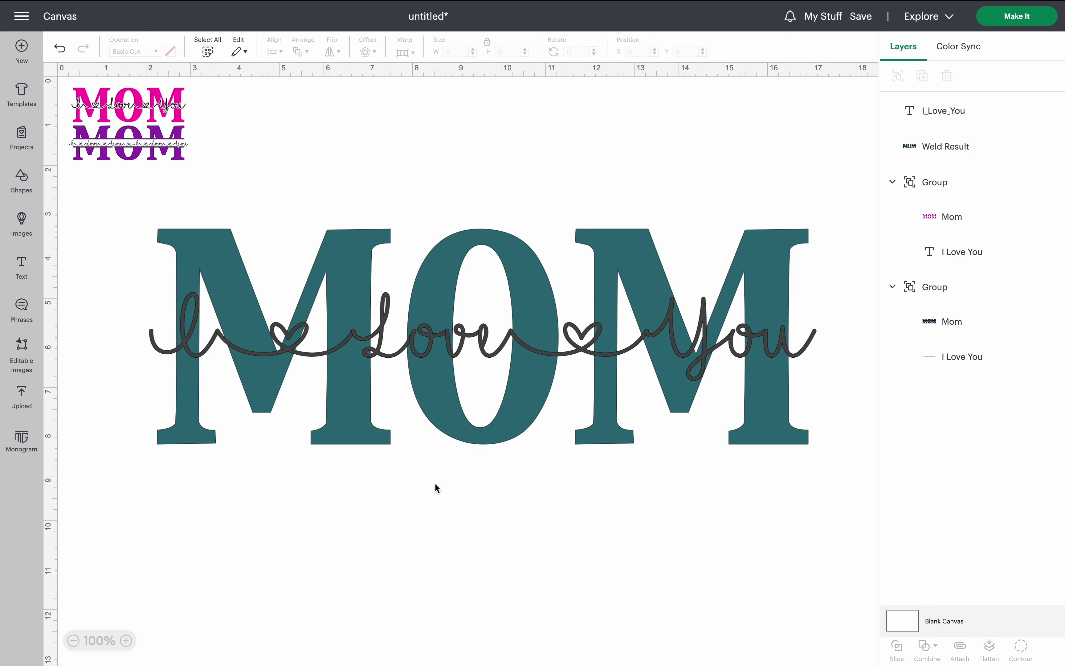
# - Give the I Love You script a rounded offset outline at 0.06 in distance
pyautogui.click(151, 337)
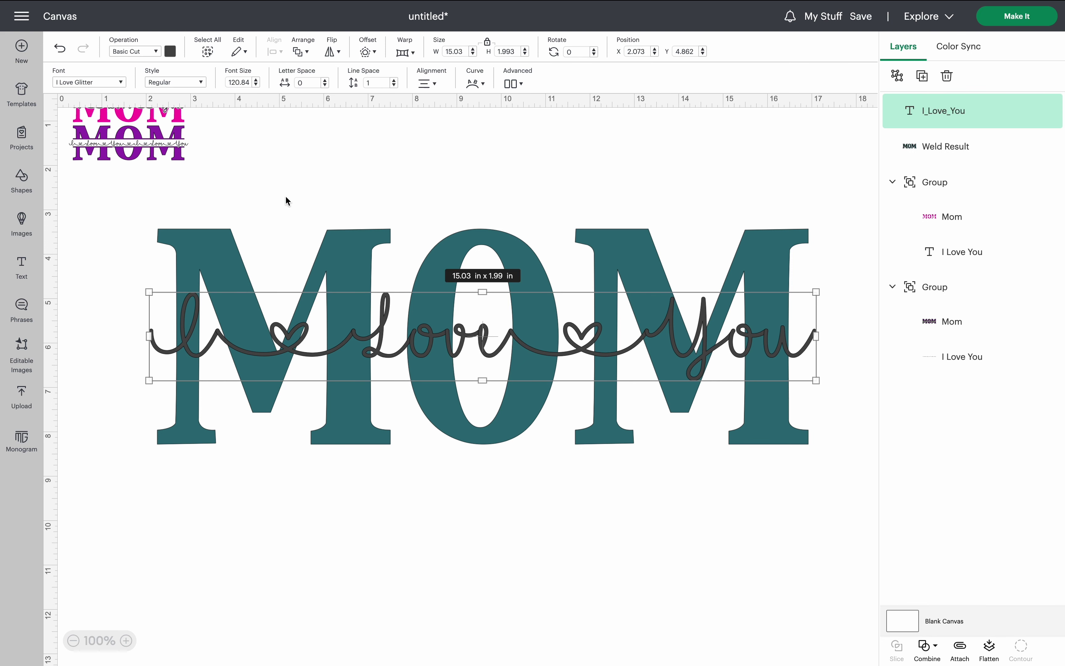
pyautogui.click(367, 53)
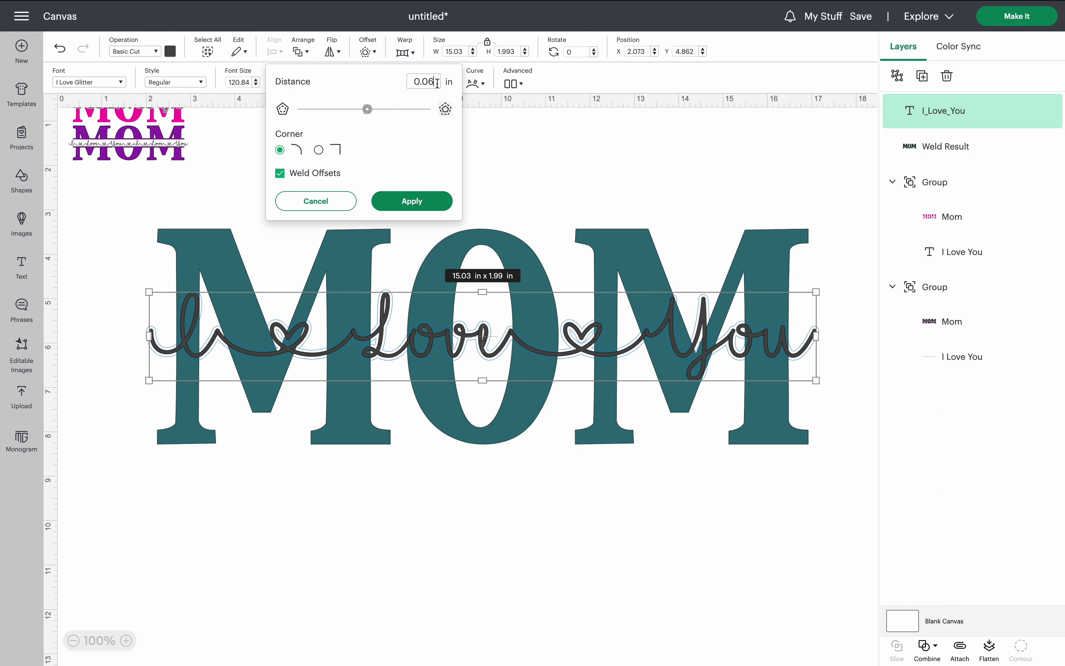
pyautogui.press('BackSpace')
pyautogui.write('8')
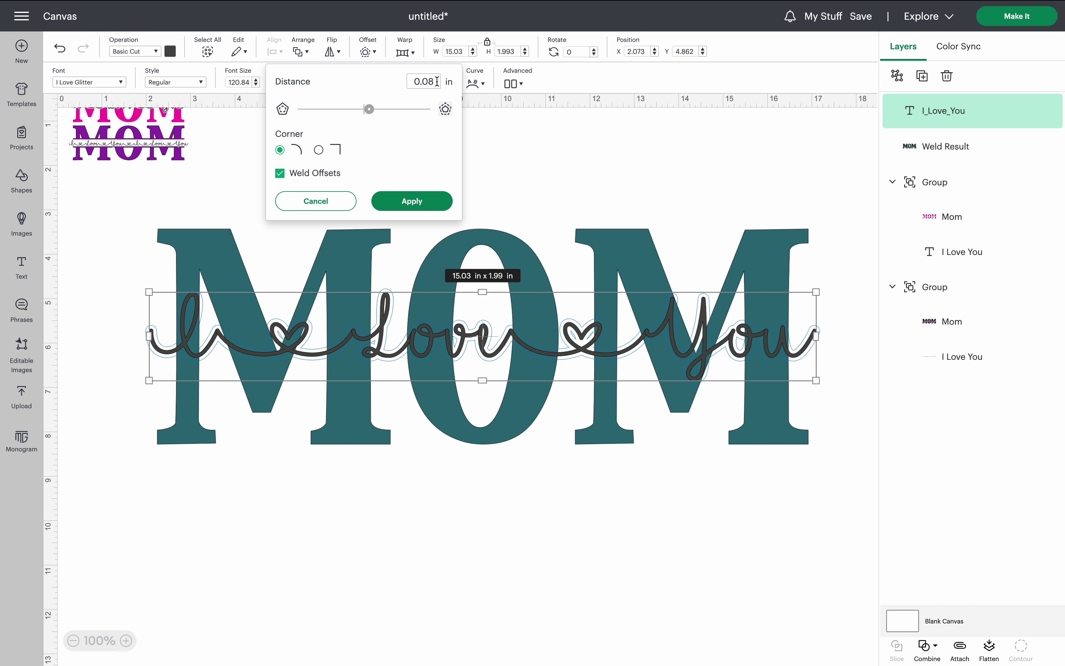
pyautogui.press('BackSpace')
pyautogui.write('6')
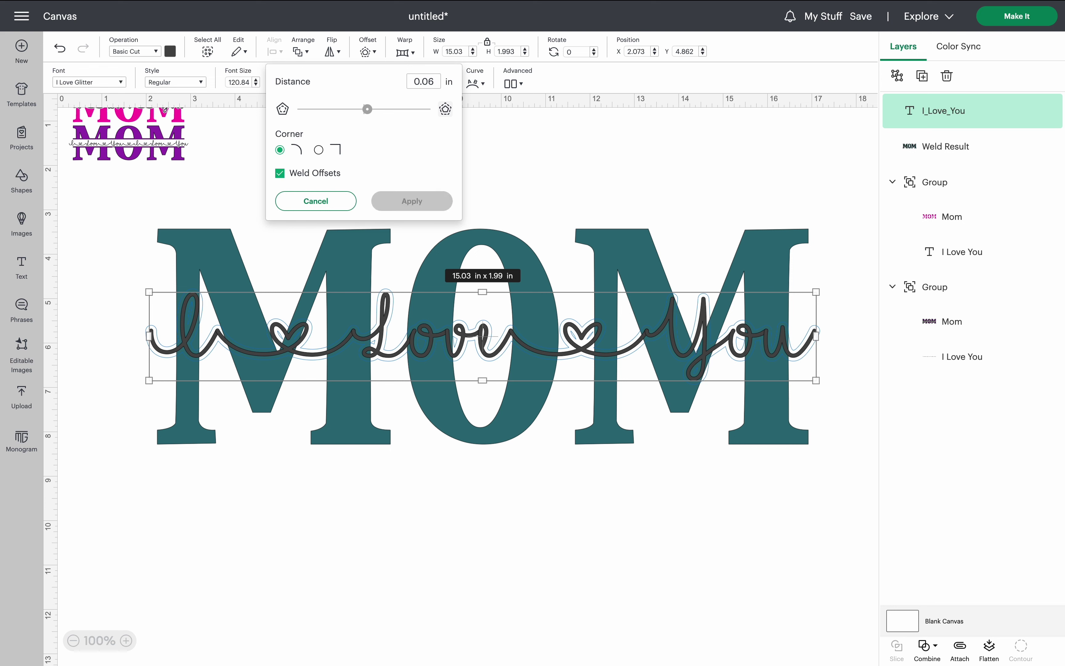
pyautogui.click(409, 199)
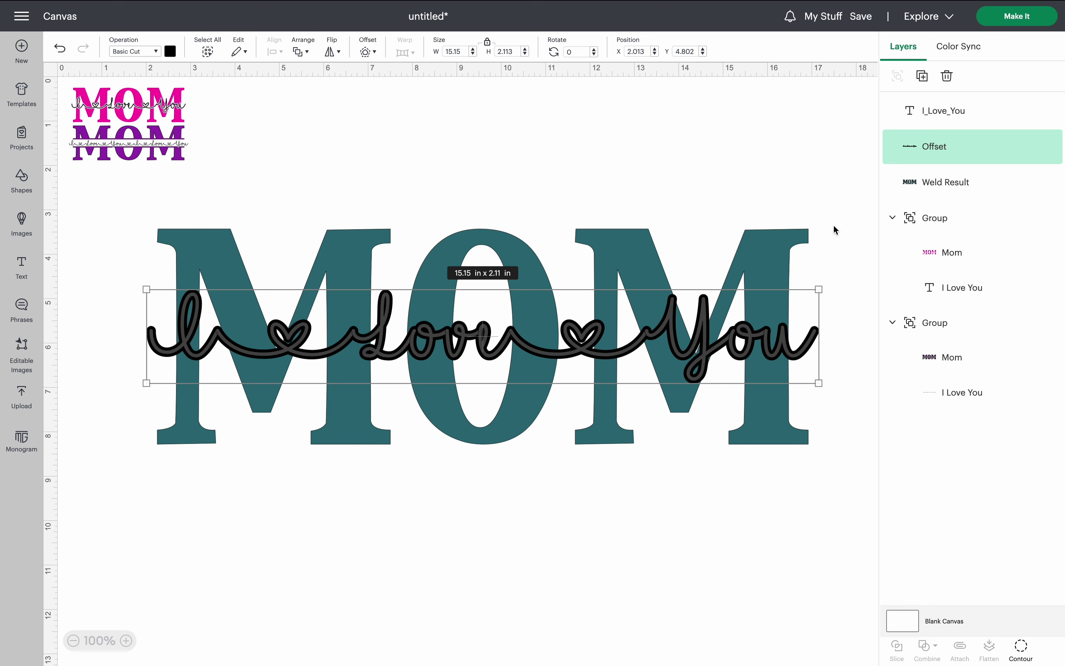
# - Select the Offset and Weld Result layers together and slice the outline out of MOM
pyautogui.keyDown('shift'); pyautogui.click(933, 194); pyautogui.keyUp('shift')
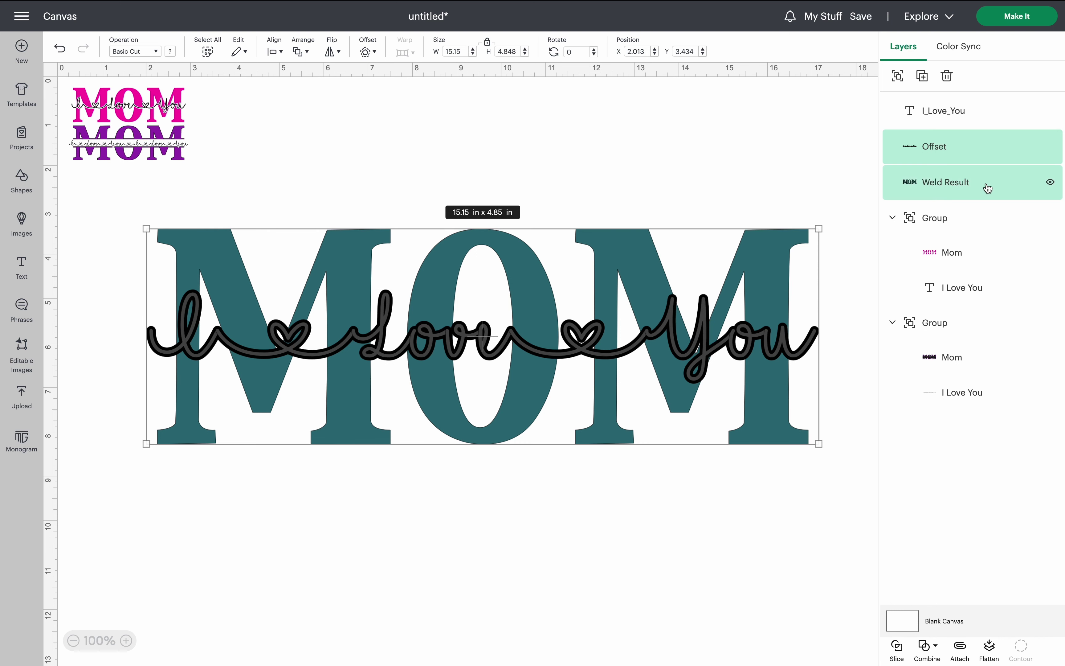
pyautogui.click(978, 162)
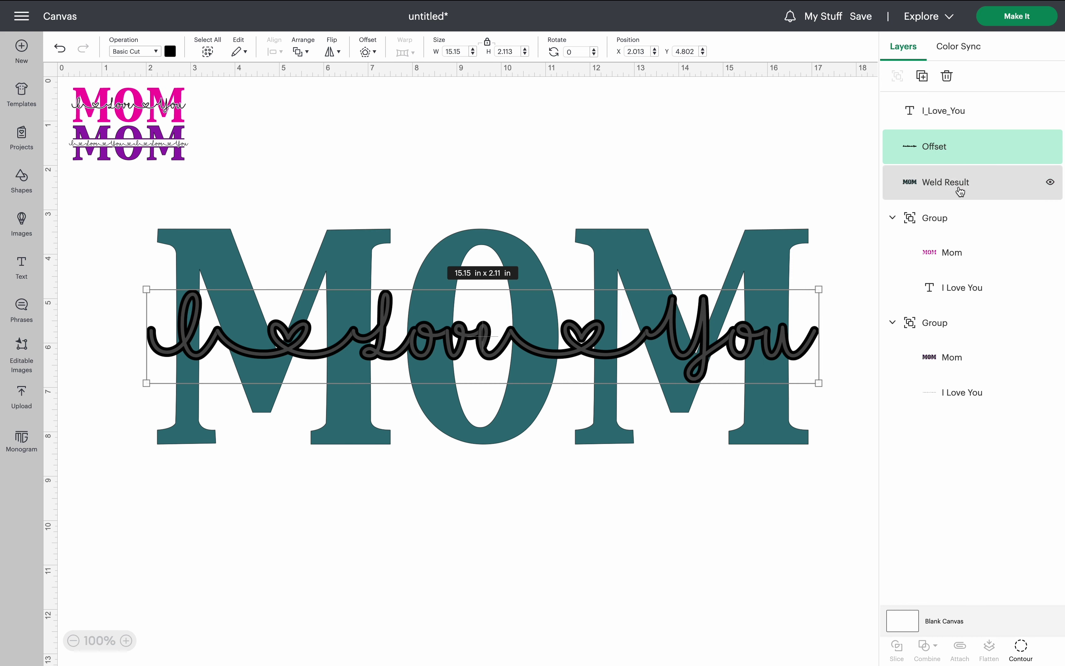
pyautogui.keyDown('shift'); pyautogui.click(961, 191); pyautogui.keyUp('shift')
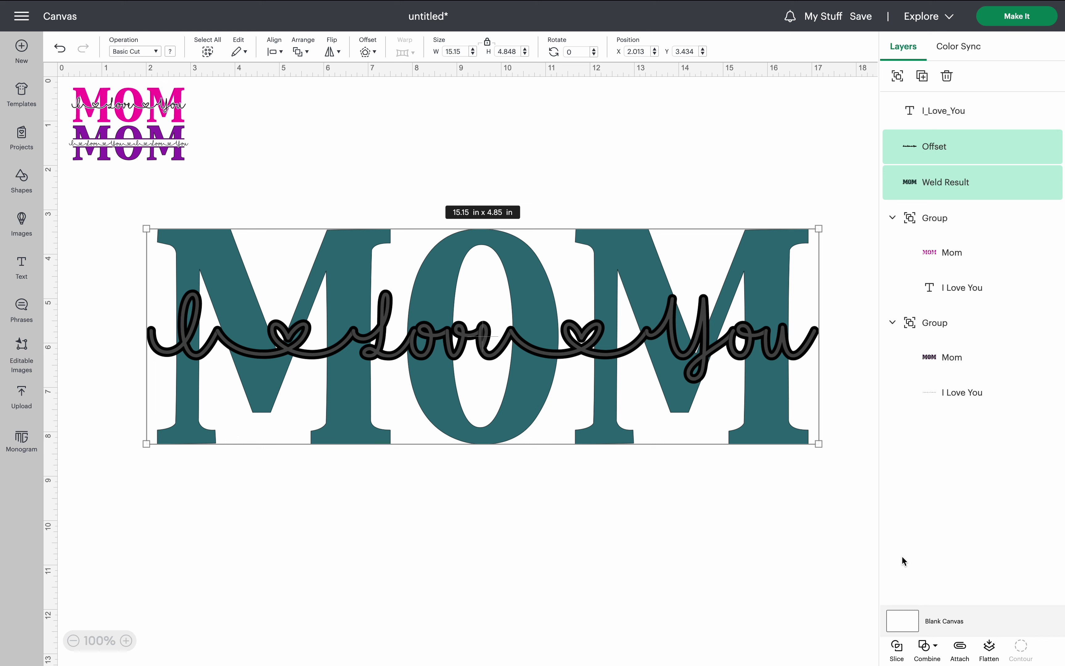
pyautogui.click(897, 655)
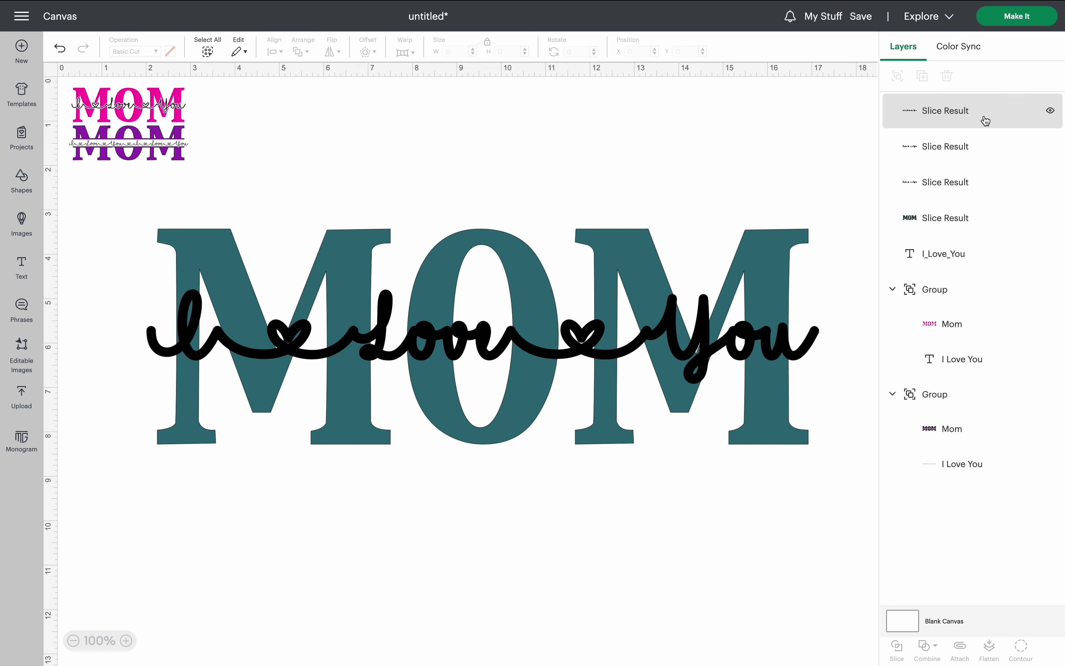
# - Delete the three black Slice Result pieces, then select the sliced MOM
pyautogui.click(957, 190)
pyautogui.keyDown('shift'); pyautogui.click(951, 148); pyautogui.keyUp('shift')
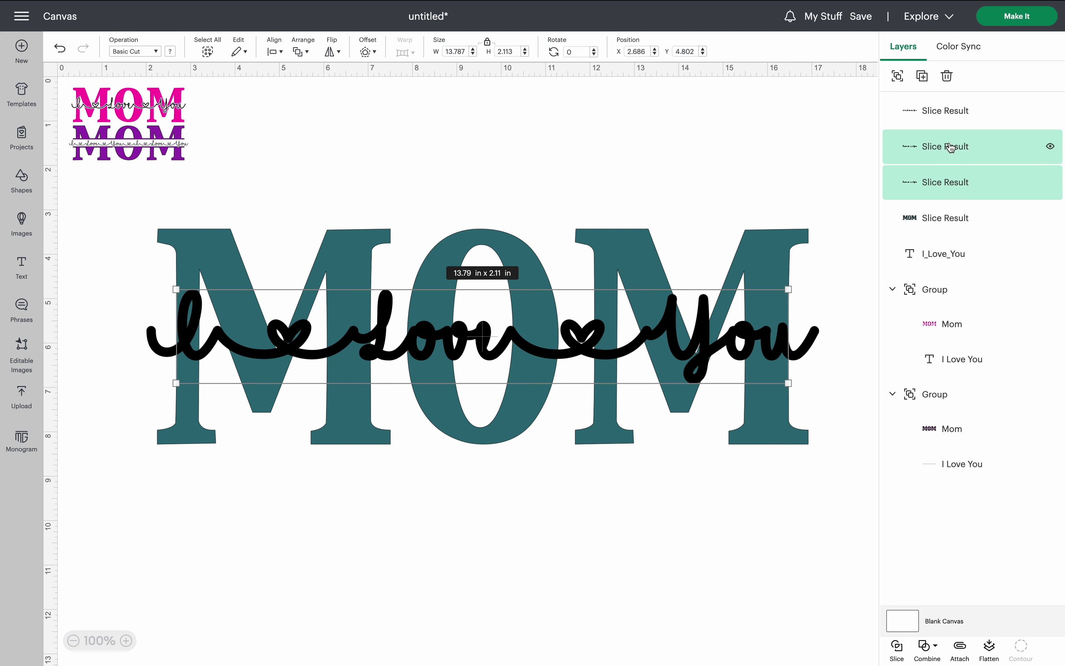
pyautogui.keyDown('shift'); pyautogui.click(949, 110); pyautogui.keyUp('shift')
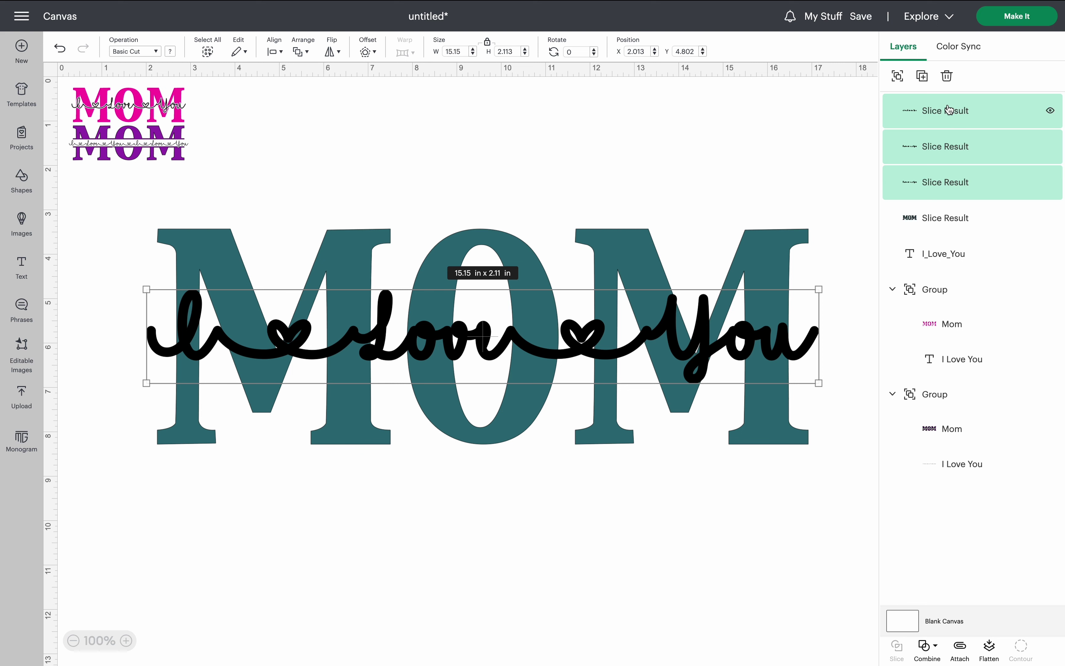
pyautogui.press('Delete')
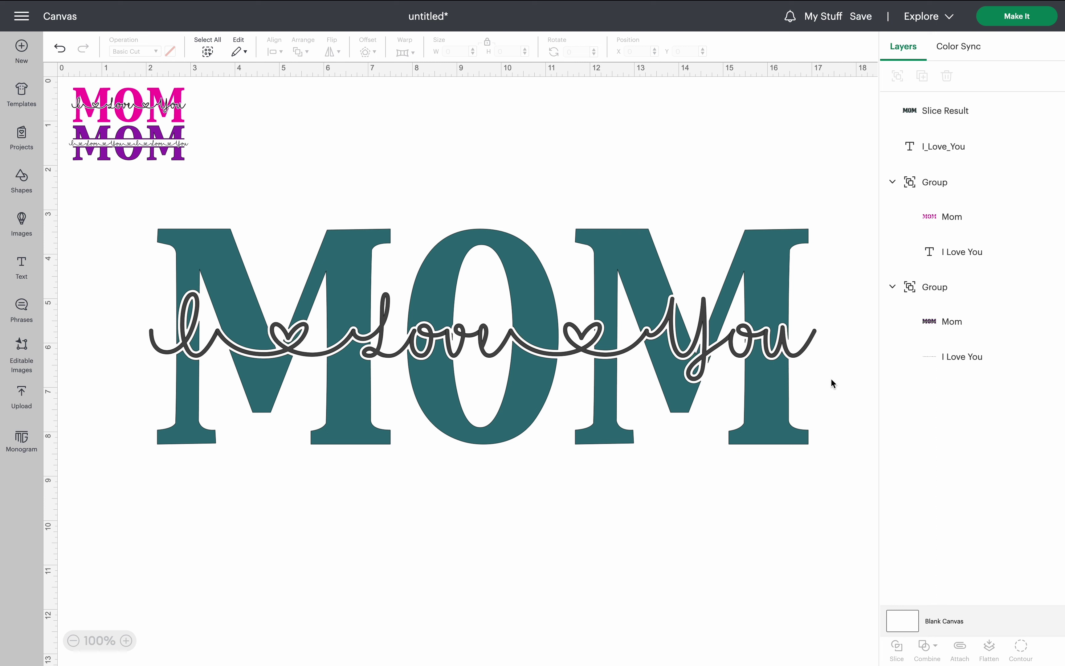
pyautogui.click(794, 250)
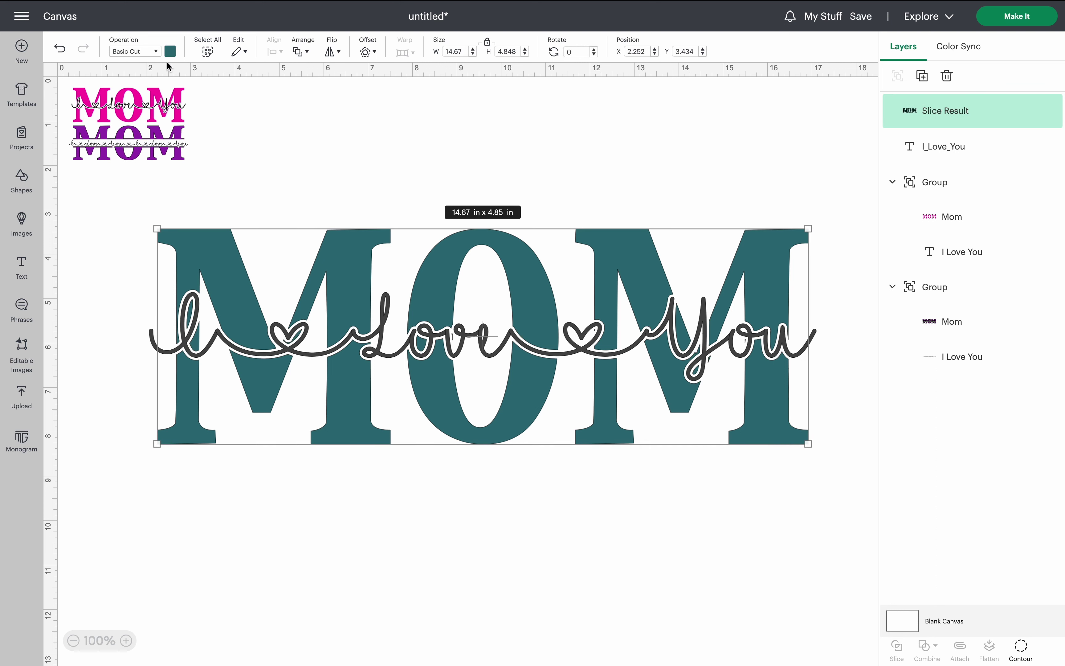
# - Colour the MOM lettering pink and the I Love You script black
pyautogui.click(170, 52)
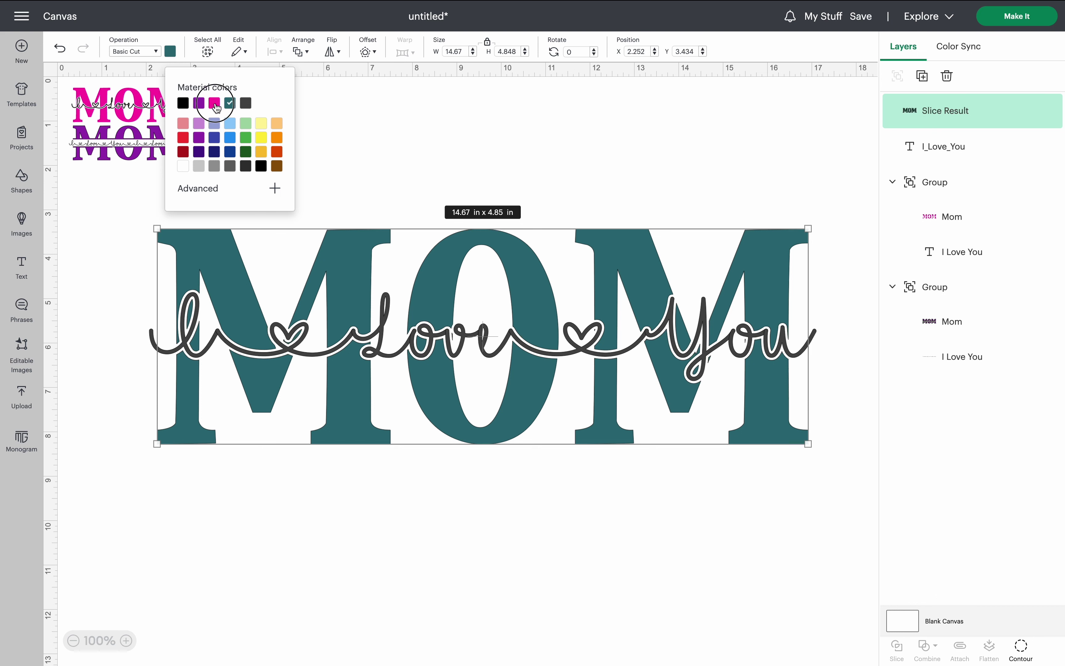
pyautogui.click(214, 103)
pyautogui.click(97, 250)
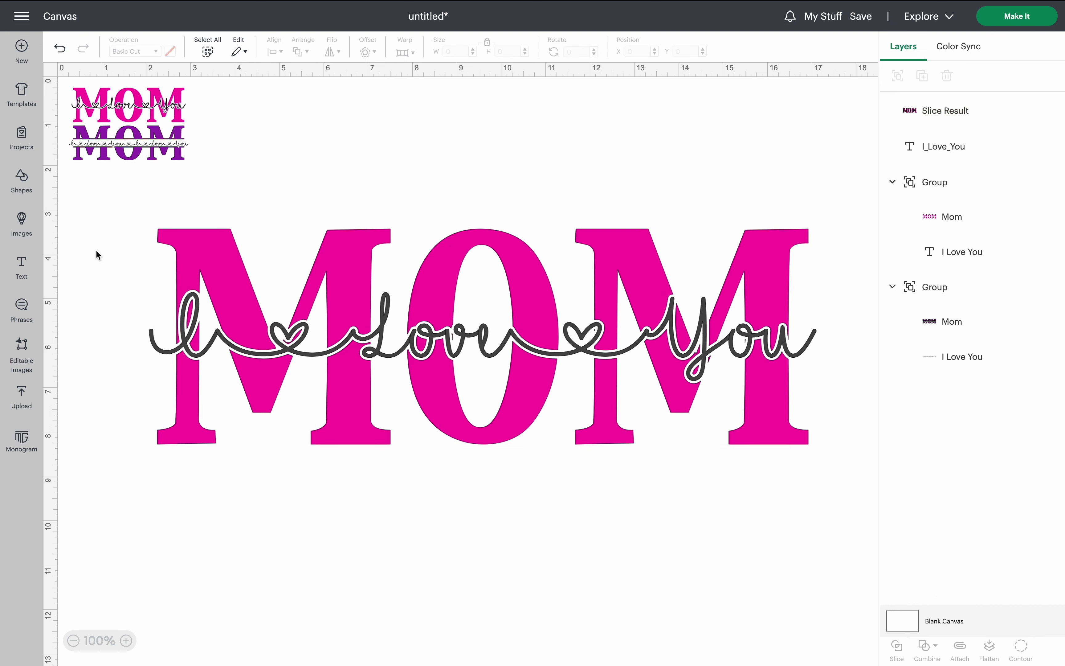
pyautogui.click(153, 339)
pyautogui.click(170, 52)
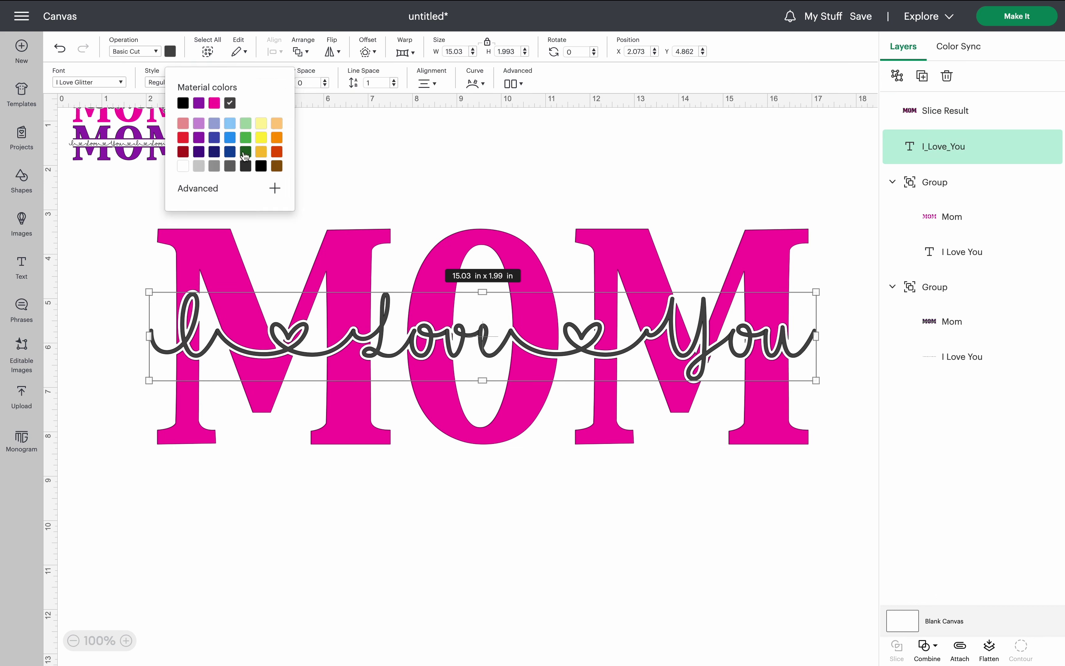
pyautogui.click(183, 104)
pyautogui.click(101, 236)
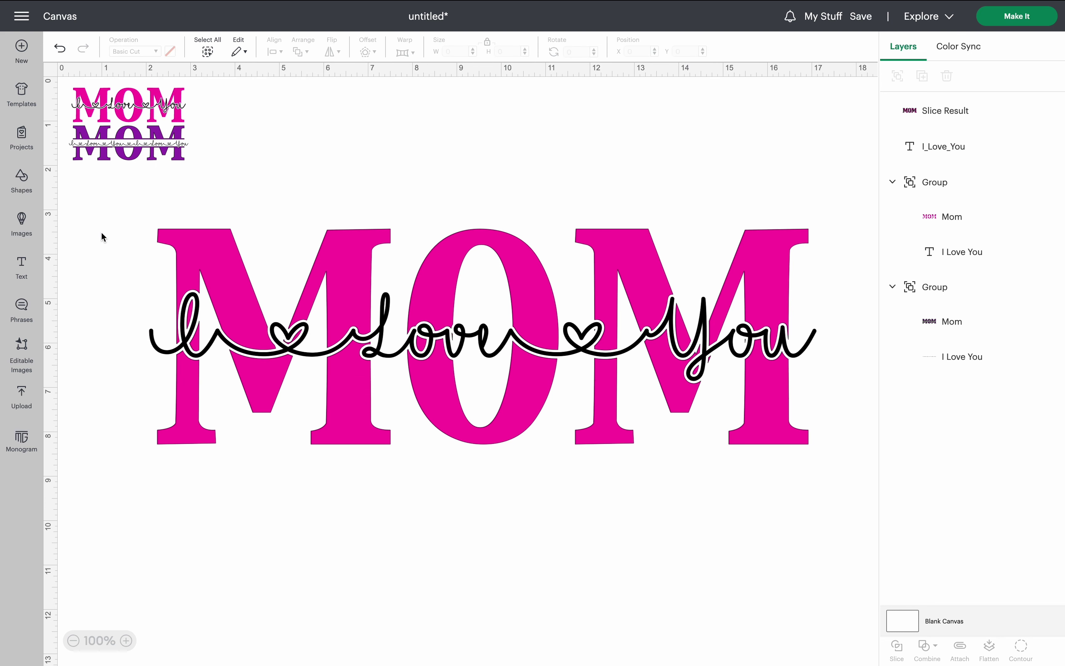
# - Group the pink MOM with the script, shrink it to about 3.9 in wide, and place it top-right
pyautogui.moveTo(100, 232); pyautogui.dragTo(293, 365)
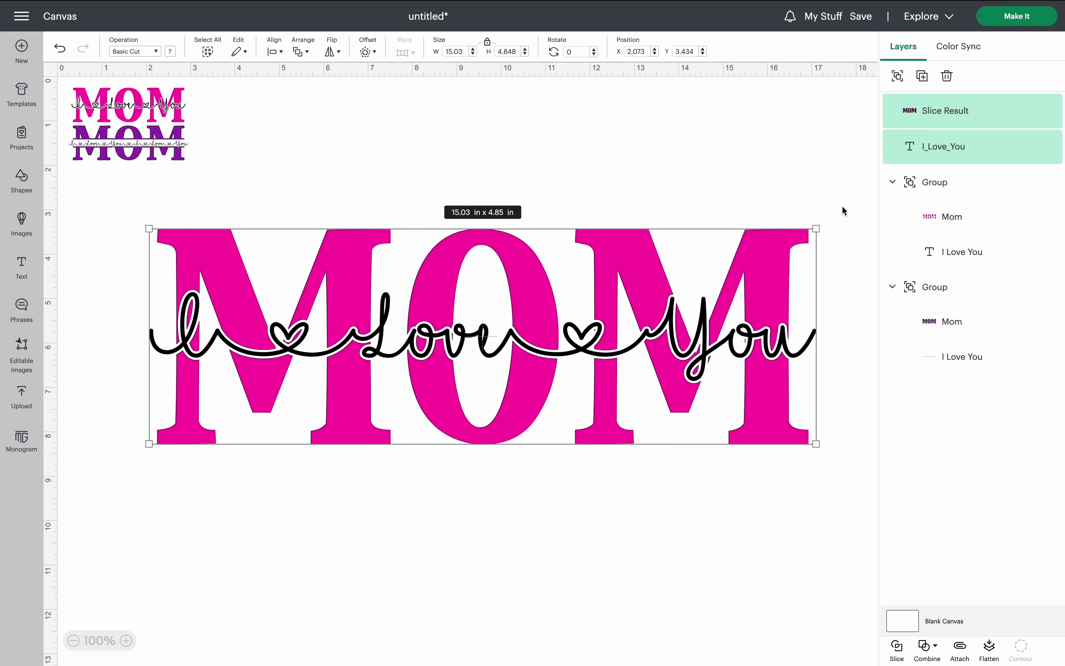
pyautogui.click(828, 163)
pyautogui.click(758, 312)
pyautogui.click(896, 76)
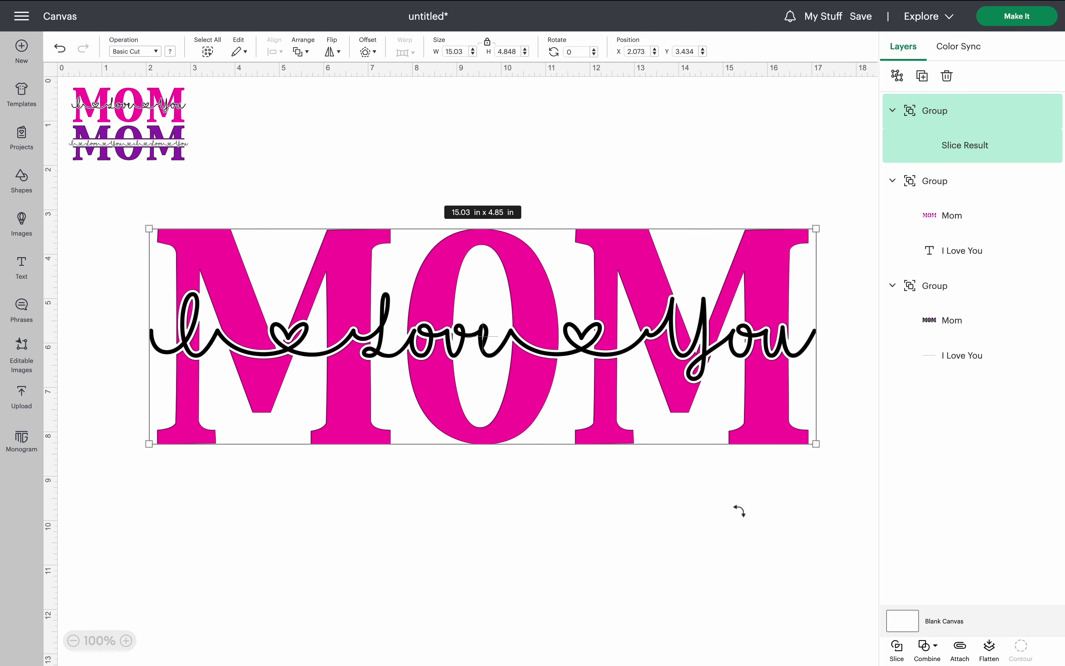
pyautogui.click(756, 509)
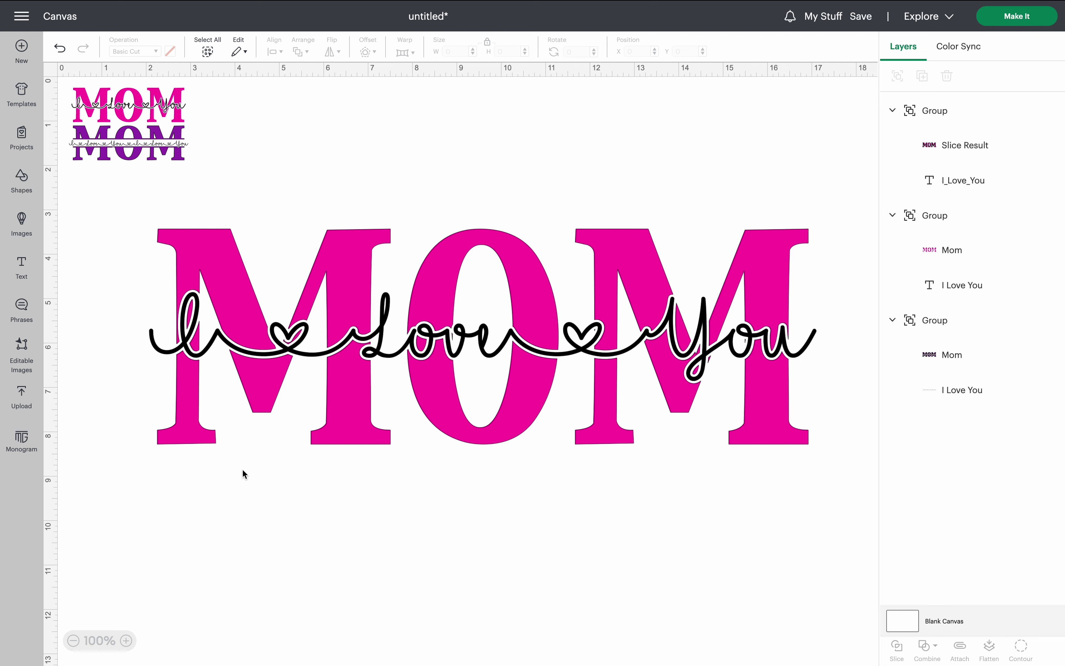
pyautogui.click(187, 433)
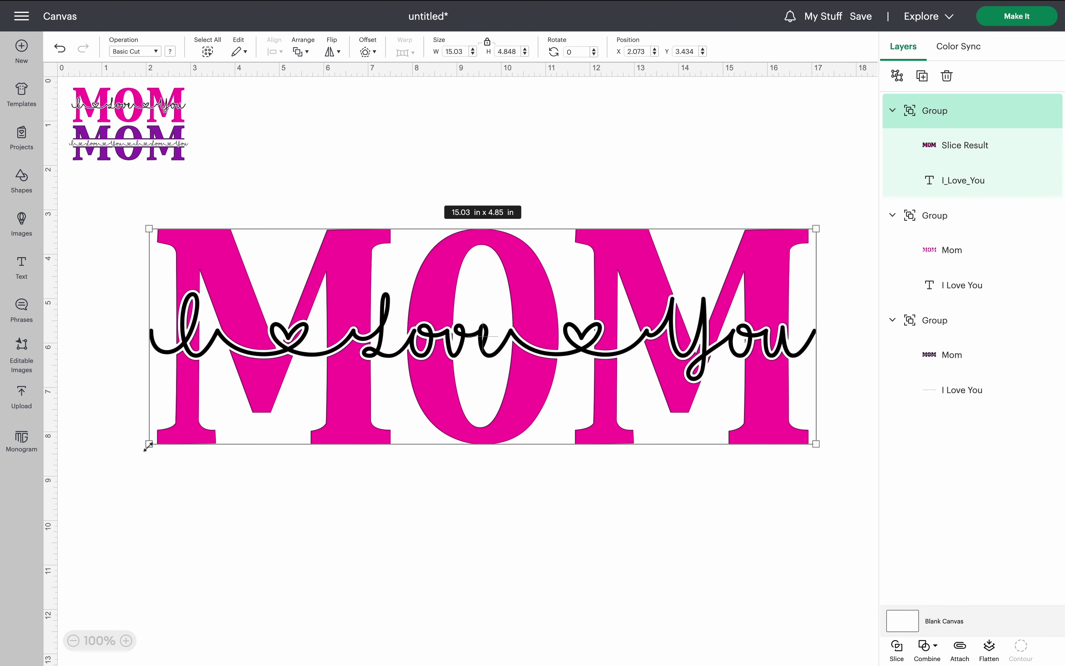
pyautogui.moveTo(148, 444); pyautogui.dragTo(641, 199)
pyautogui.moveTo(733, 261); pyautogui.dragTo(777, 129)
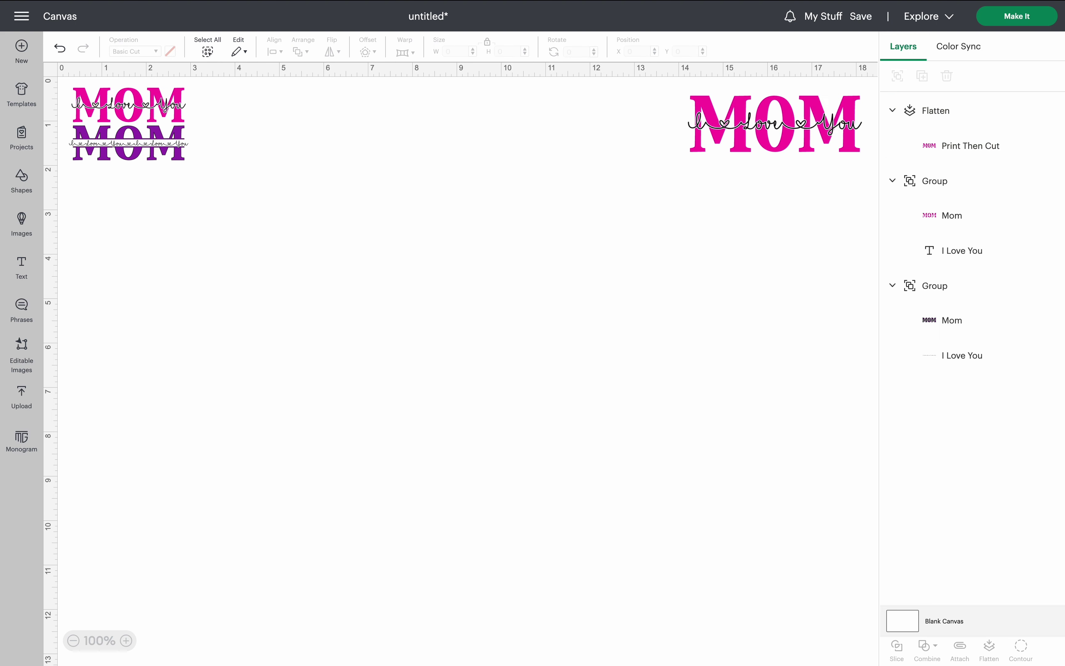
# - Try enlarging the purple split MOM, undo that, and insert a new text box
pyautogui.click(169, 139)
pyautogui.moveTo(191, 160); pyautogui.dragTo(463, 304)
pyautogui.click(441, 371)
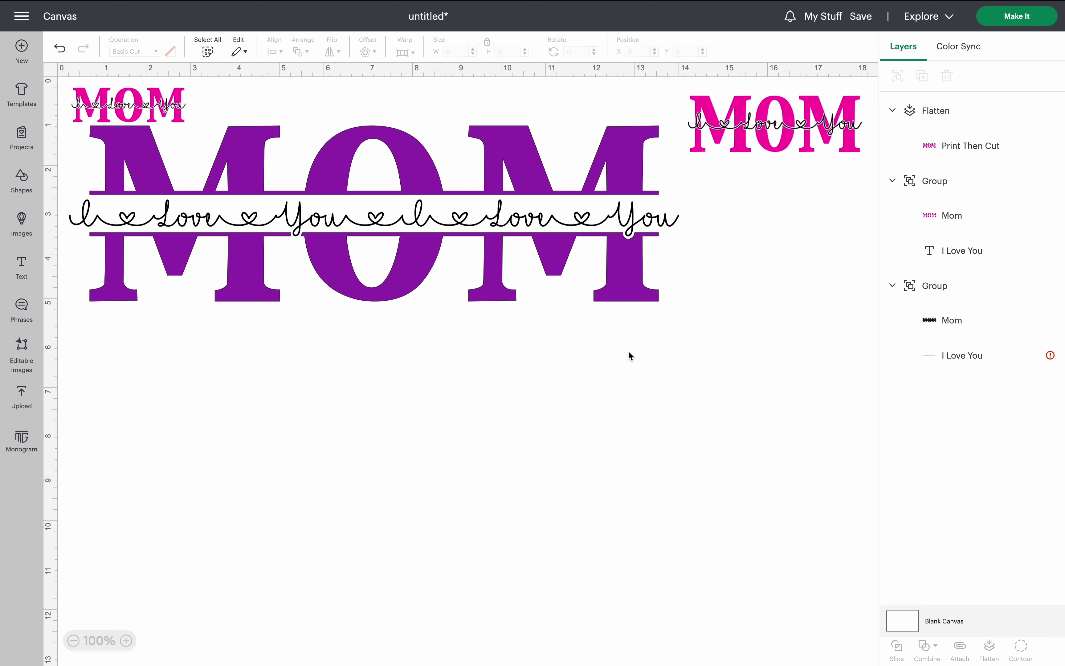
pyautogui.press('super+z')
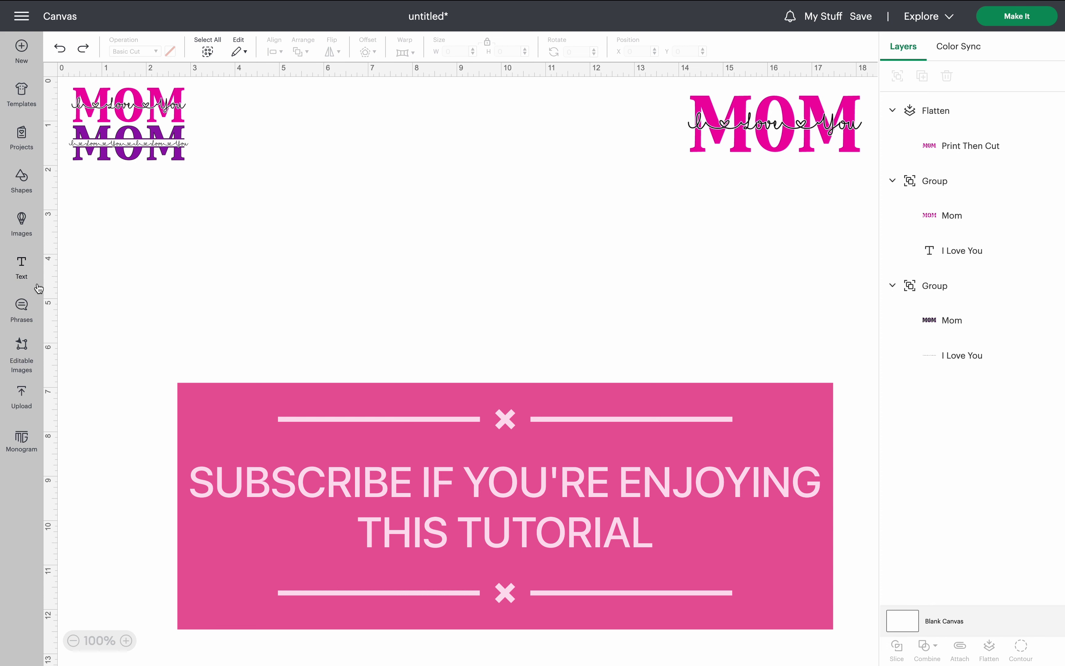
pyautogui.click(25, 271)
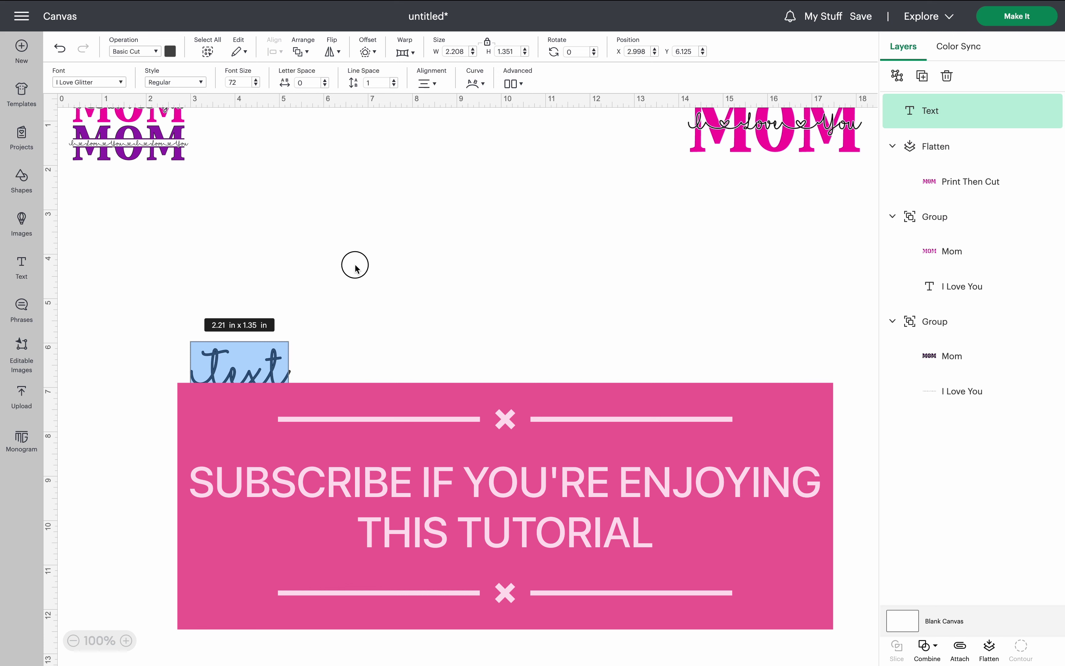
# - Type MOM in the new text box and set it in the KL Mismatched system font
pyautogui.moveTo(242, 375); pyautogui.dragTo(738, 311)
pyautogui.doubleClick(738, 311)
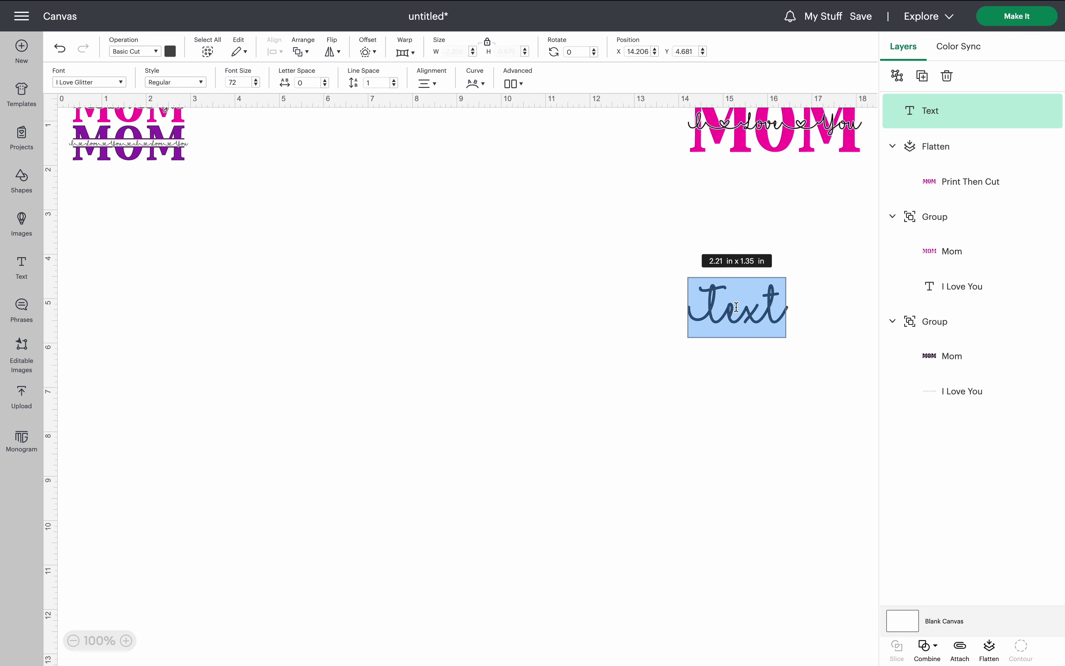
pyautogui.write('MOM')
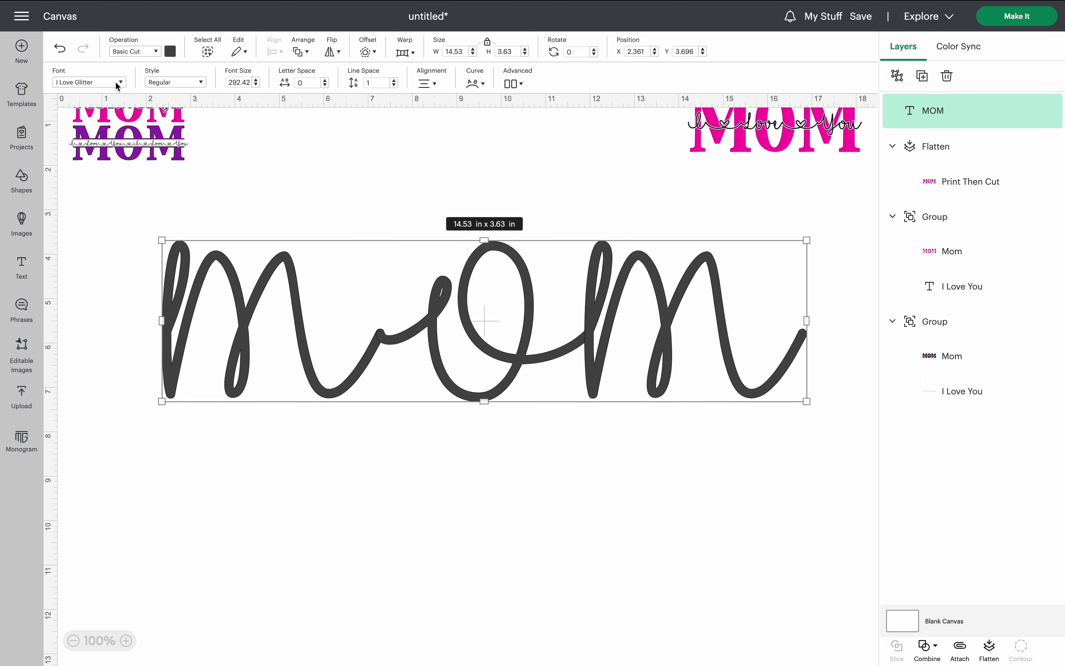
pyautogui.click(115, 82)
pyautogui.click(178, 96)
pyautogui.hotkey('ctrl', 'a')
pyautogui.write('mo')
pyautogui.click(176, 192)
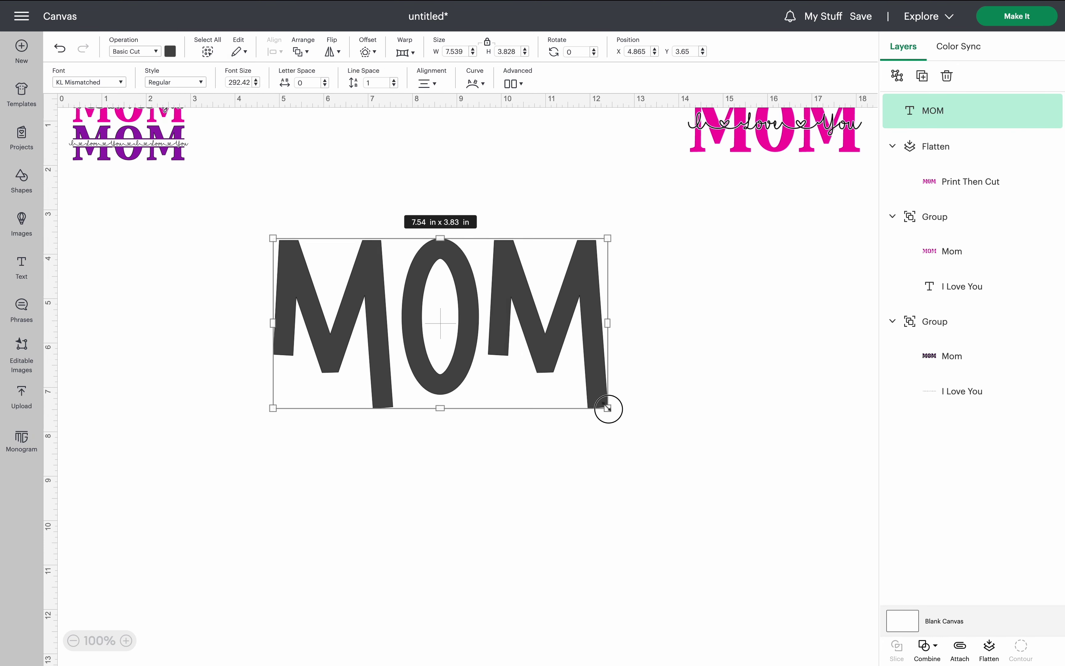
pyautogui.click(602, 175)
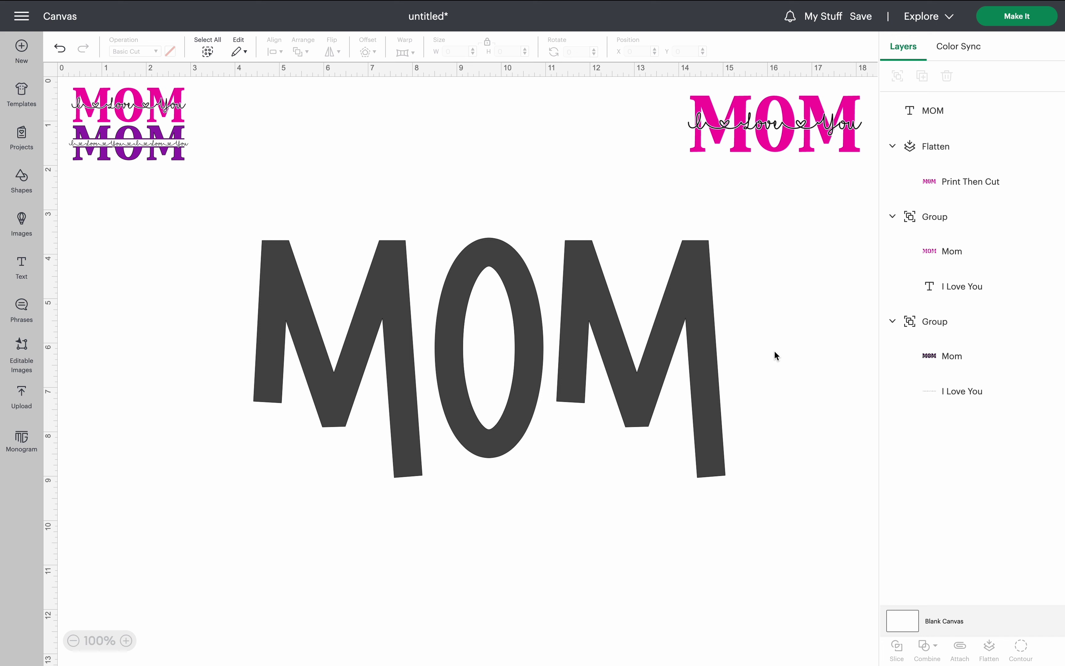
# - Ungroup MOM into separate letters and flip the first M horizontally
pyautogui.click(615, 358)
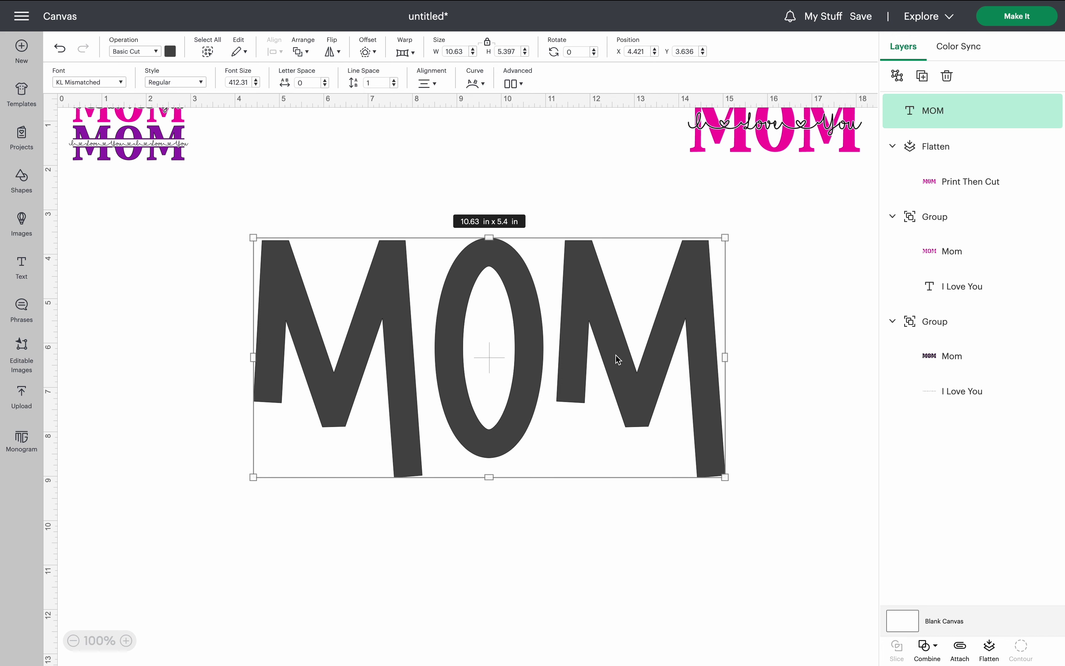
pyautogui.click(897, 86)
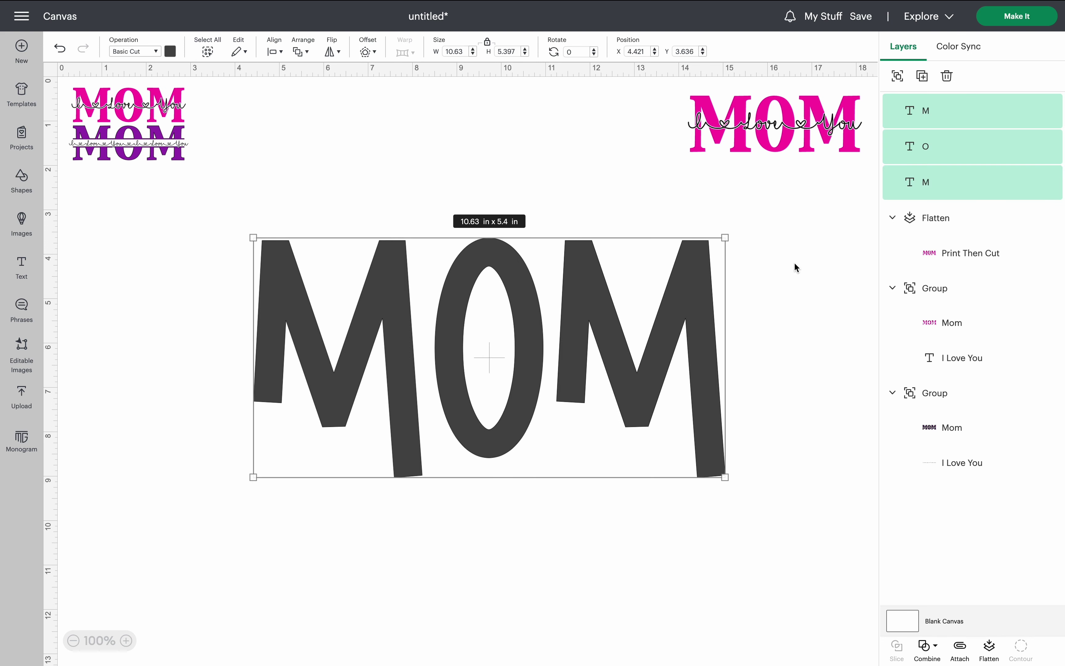
pyautogui.click(200, 330)
pyautogui.click(338, 336)
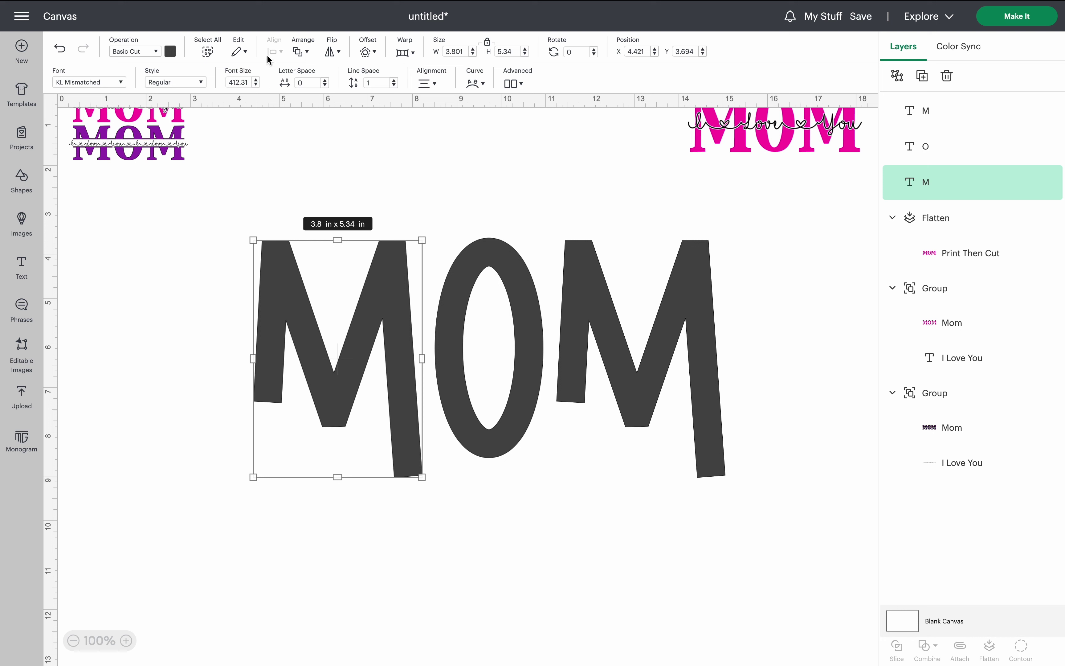
pyautogui.click(333, 52)
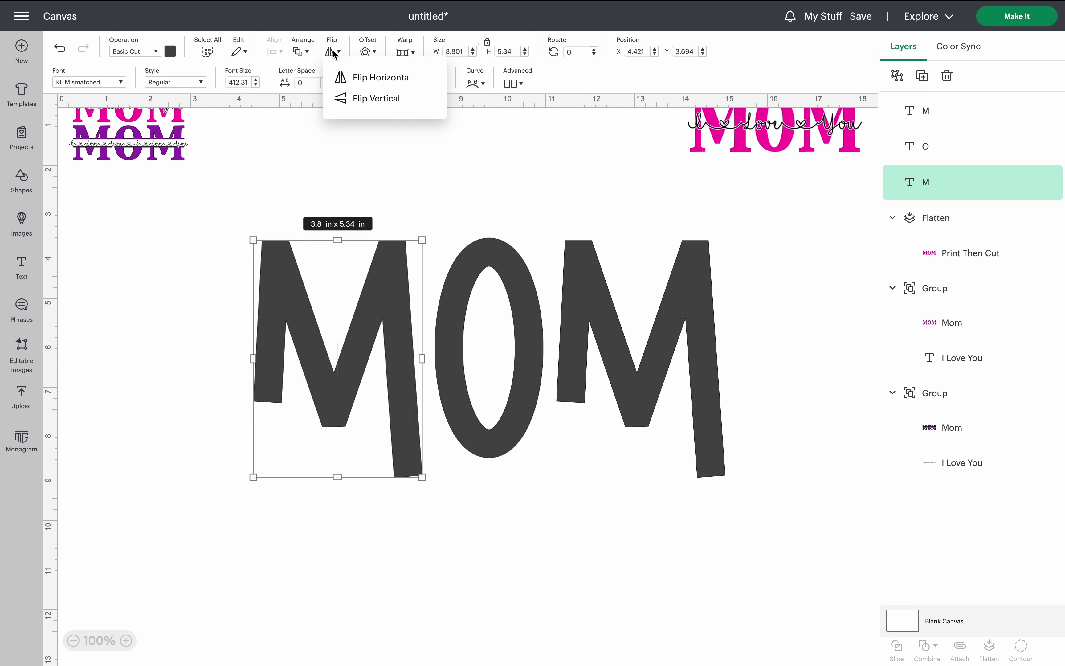
pyautogui.click(354, 79)
pyautogui.click(364, 147)
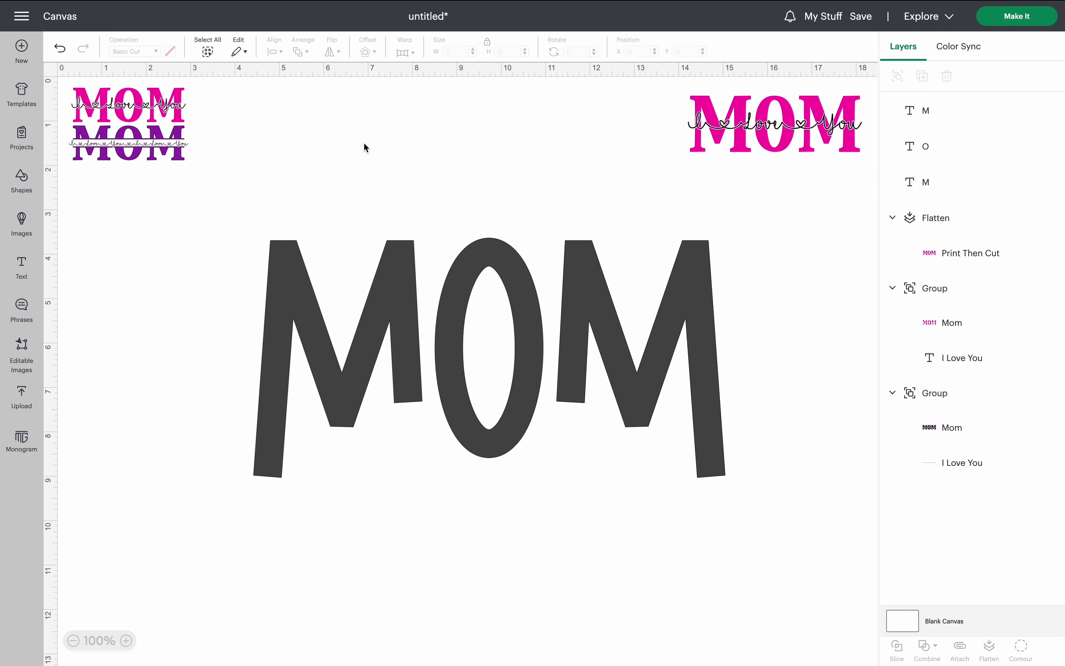
# - Weld the three MOM letters into one Weld Result shape
pyautogui.moveTo(181, 263); pyautogui.dragTo(769, 365)
pyautogui.click(927, 648)
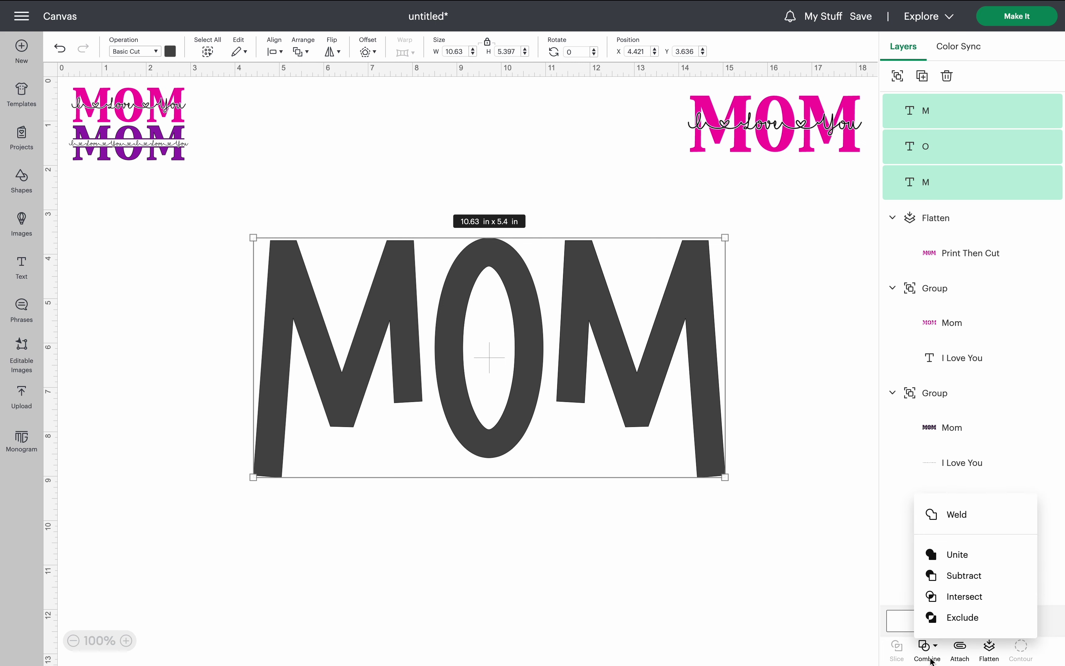
pyautogui.click(949, 514)
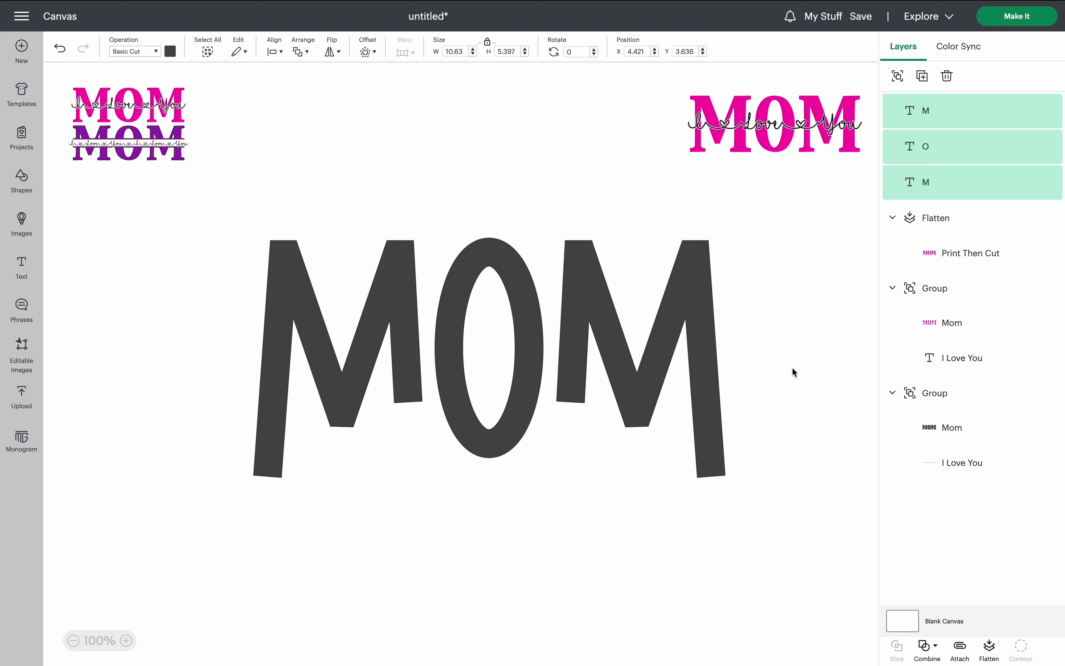
pyautogui.moveTo(667, 344); pyautogui.dragTo(655, 333)
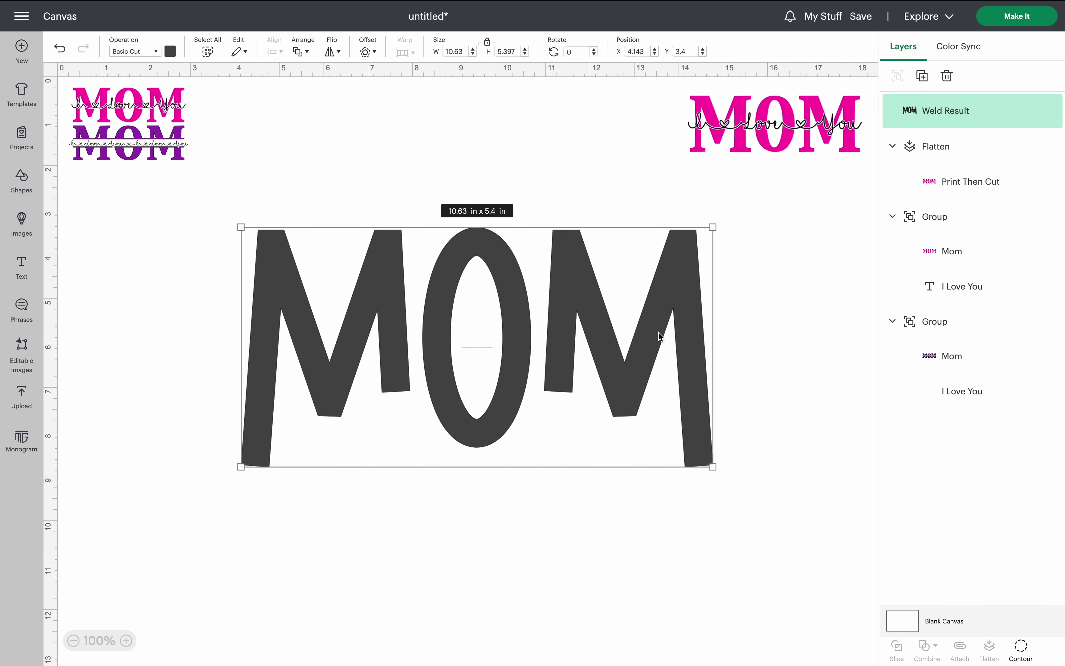
pyautogui.click(739, 309)
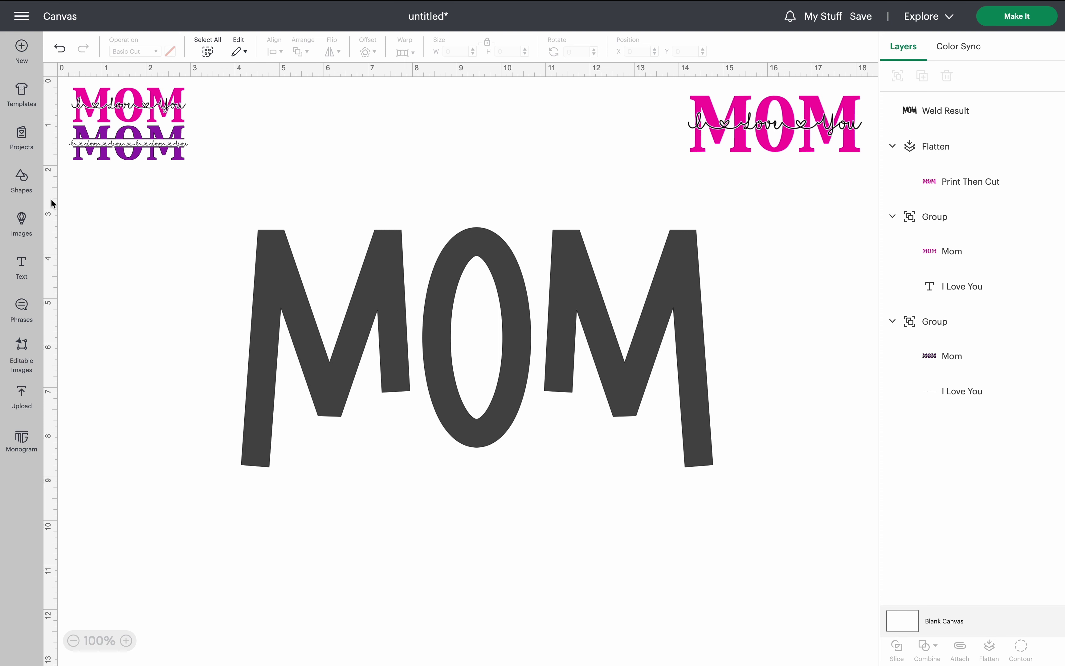
# - Add a square, unlock its proportions, stretch it into a long bar, and place it over MOM
pyautogui.click(21, 180)
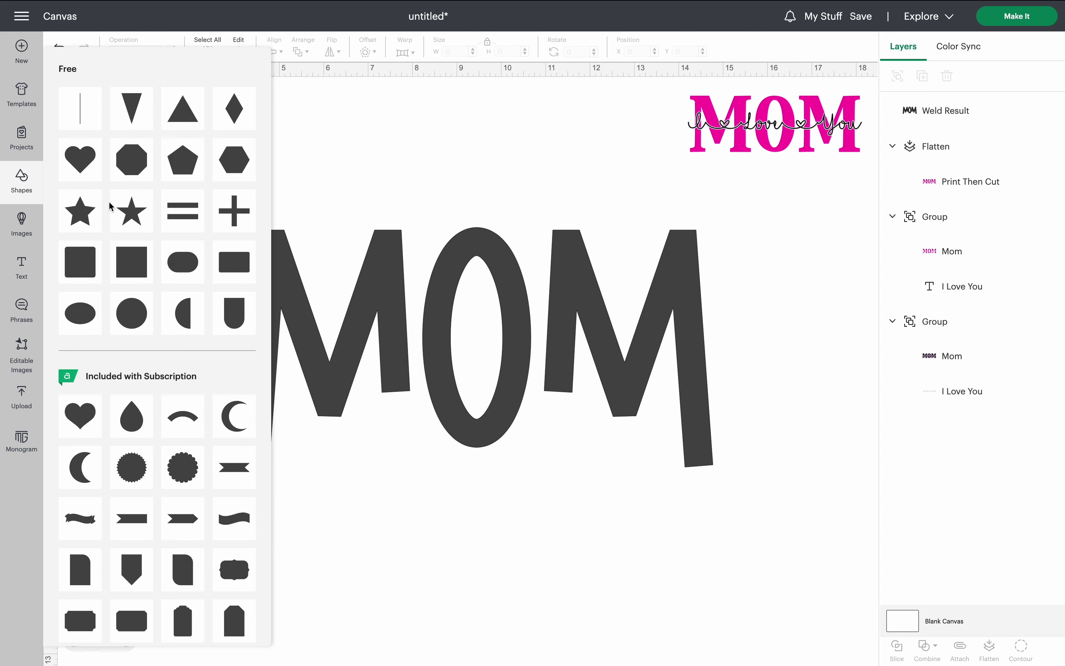
pyautogui.click(136, 264)
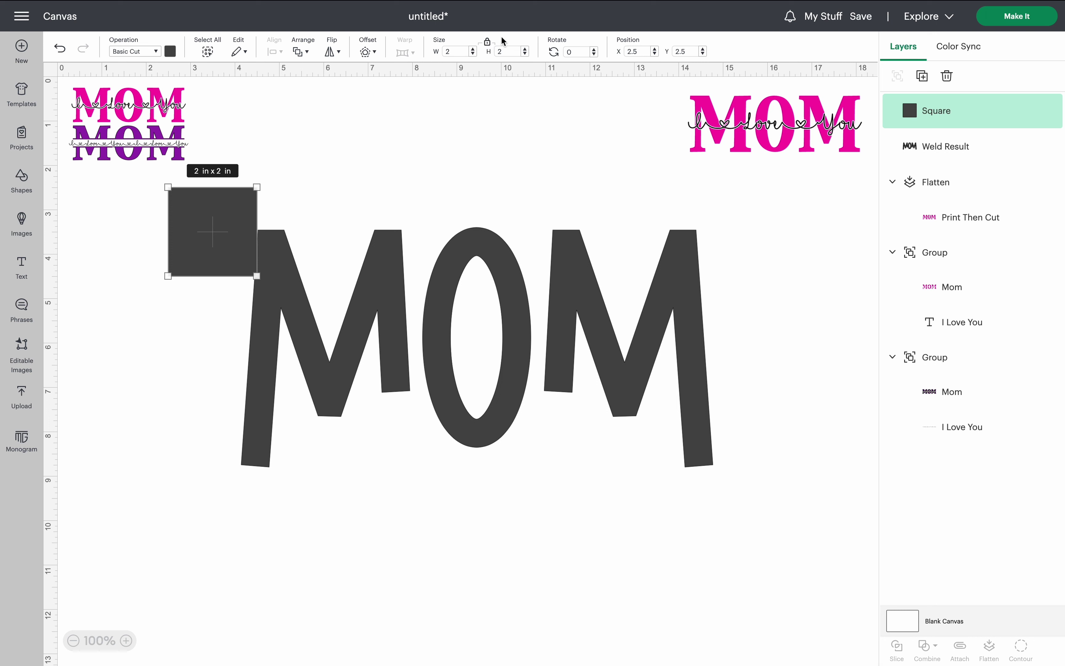
pyautogui.click(487, 43)
pyautogui.moveTo(257, 276); pyautogui.dragTo(633, 240)
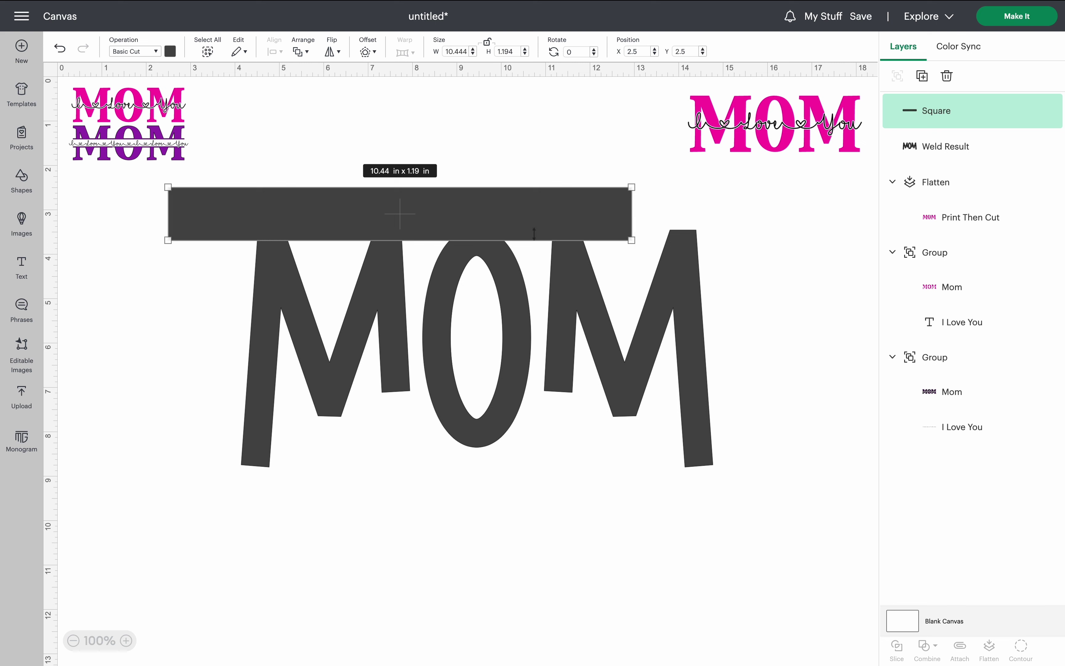
pyautogui.moveTo(518, 216); pyautogui.dragTo(567, 358)
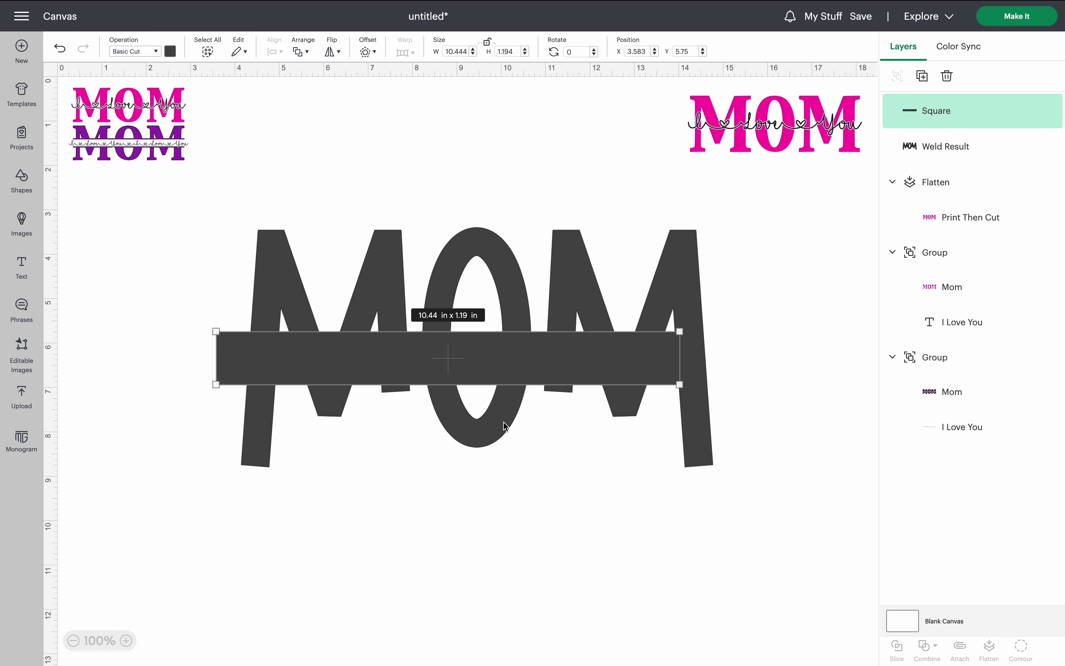
# - Stretch the MOM letters taller, widen the bar across all letters, and select both
pyautogui.click(484, 445)
pyautogui.moveTo(484, 472); pyautogui.dragTo(485, 515)
pyautogui.moveTo(516, 360); pyautogui.dragTo(580, 391)
pyautogui.click(813, 299)
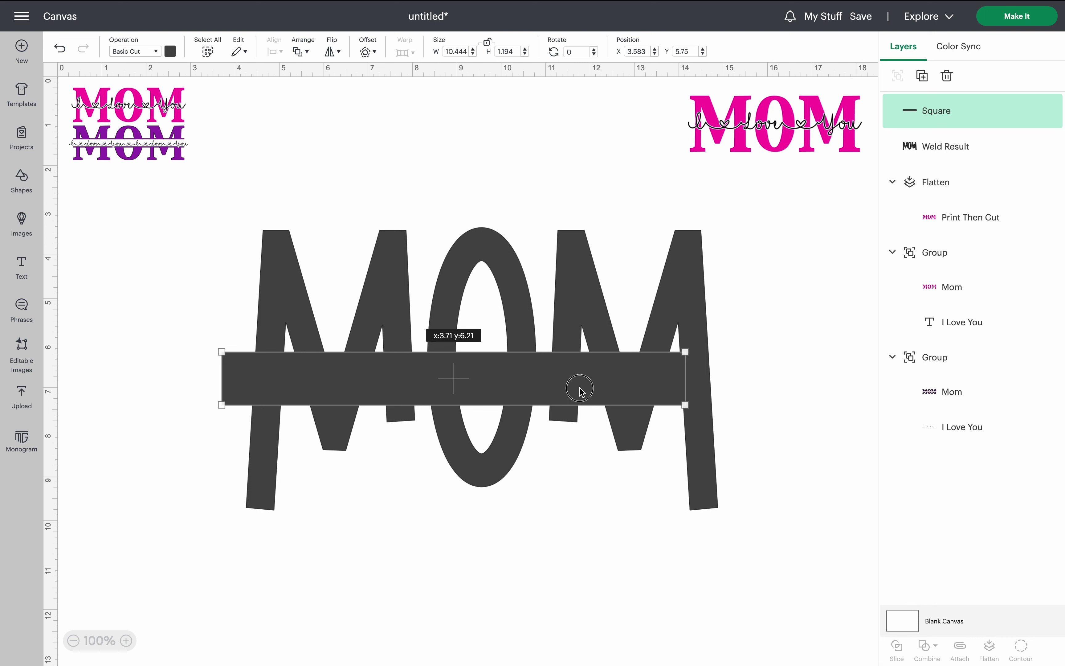
pyautogui.moveTo(580, 392); pyautogui.dragTo(589, 392)
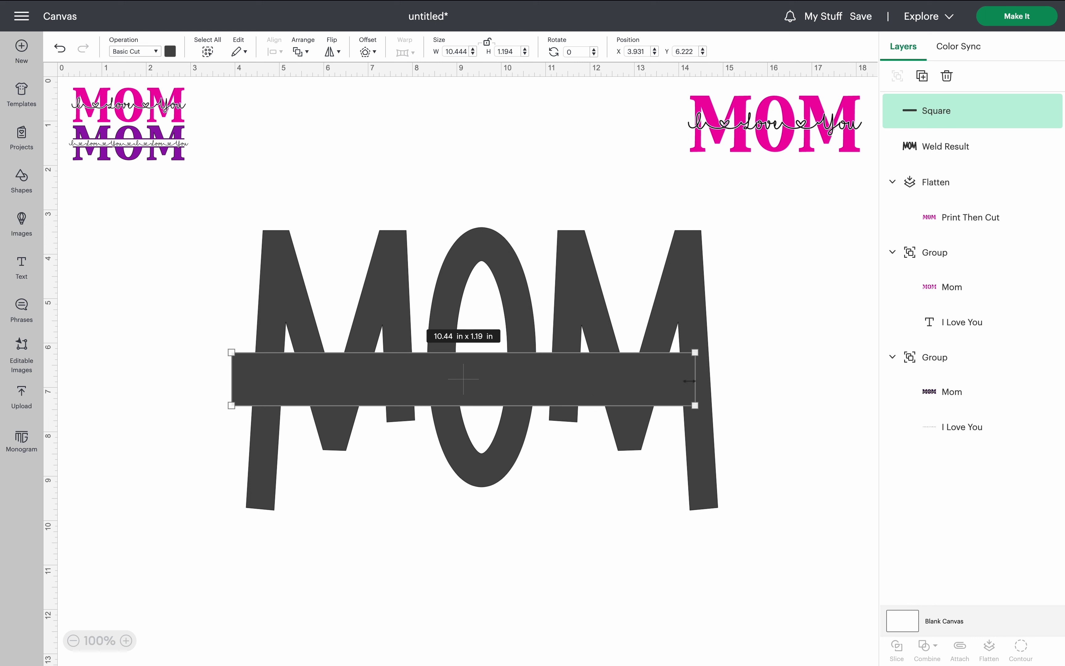
pyautogui.moveTo(695, 381); pyautogui.dragTo(733, 382)
pyautogui.moveTo(793, 339); pyautogui.dragTo(637, 418)
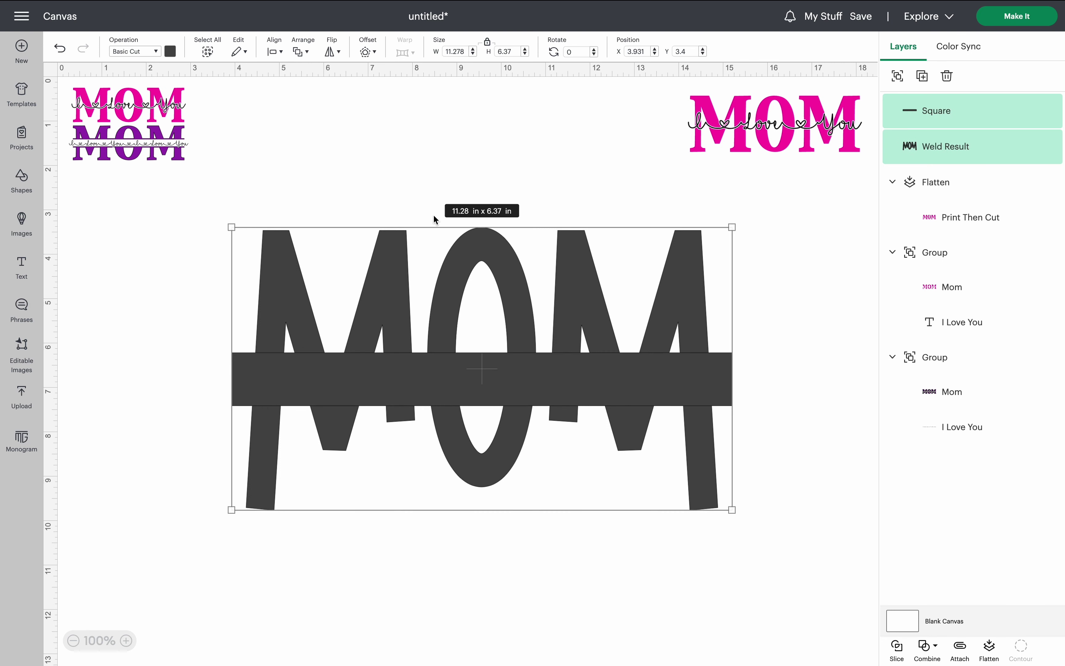
# - Center the bar and MOM horizontally on each other
pyautogui.click(276, 52)
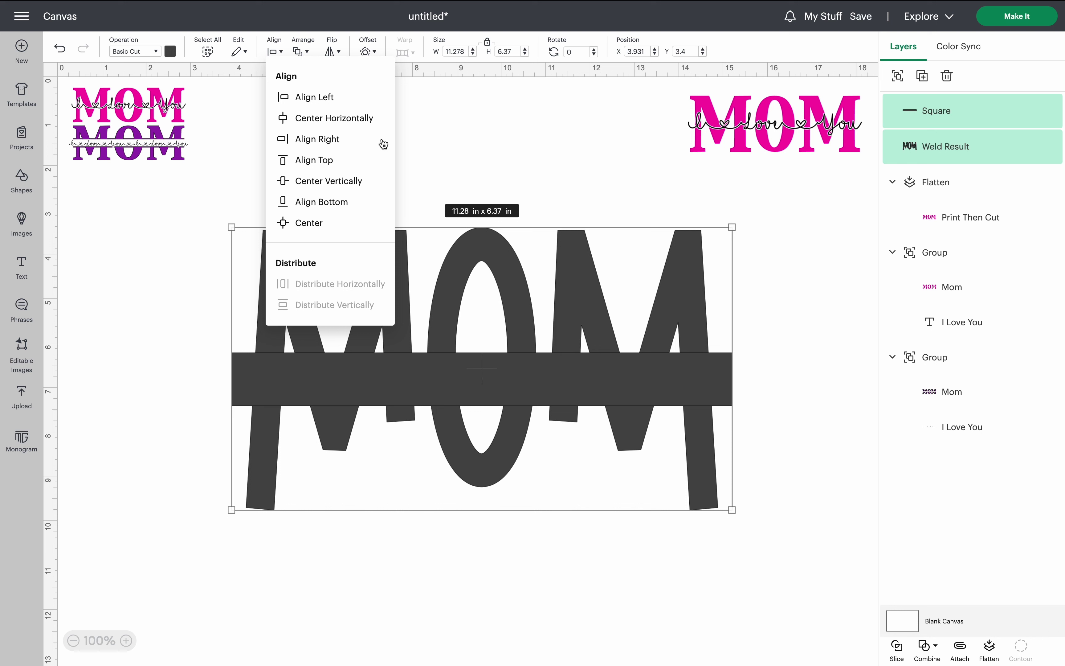
pyautogui.click(373, 118)
pyautogui.click(401, 194)
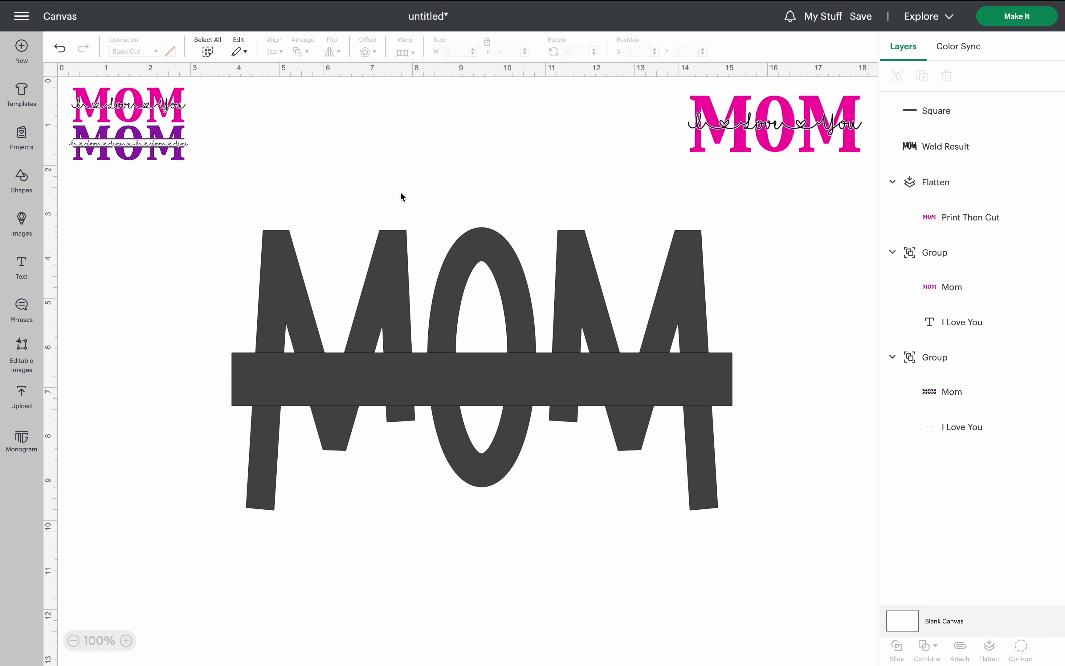
# - Duplicate the bar and center the copy exactly over the original
pyautogui.click(246, 382)
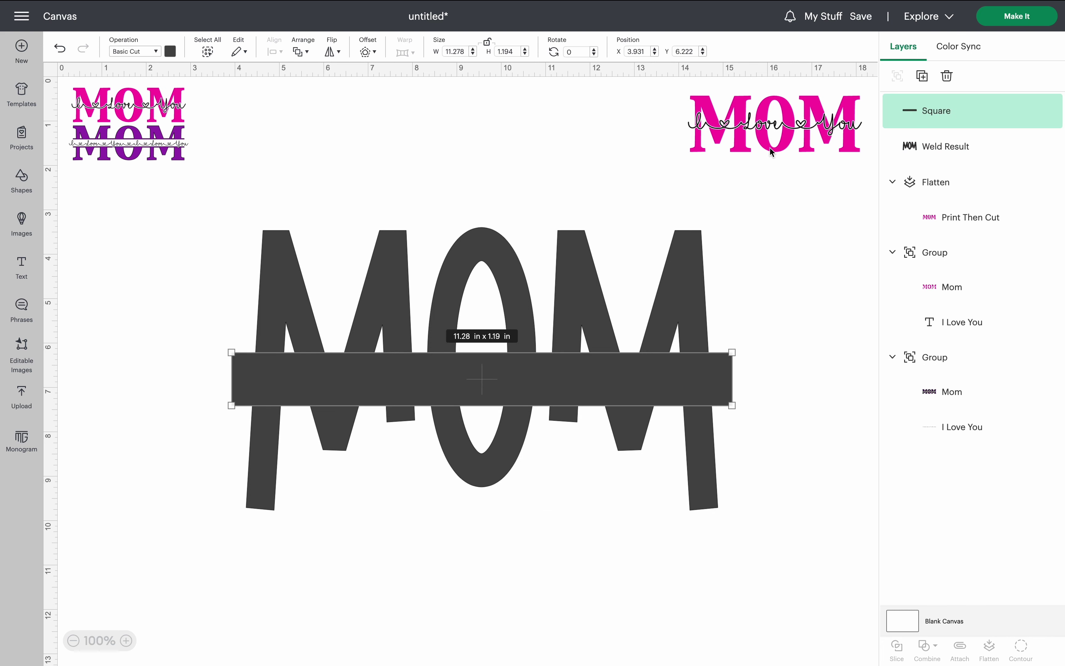
pyautogui.click(921, 79)
pyautogui.click(309, 240)
pyautogui.moveTo(309, 240); pyautogui.dragTo(352, 383)
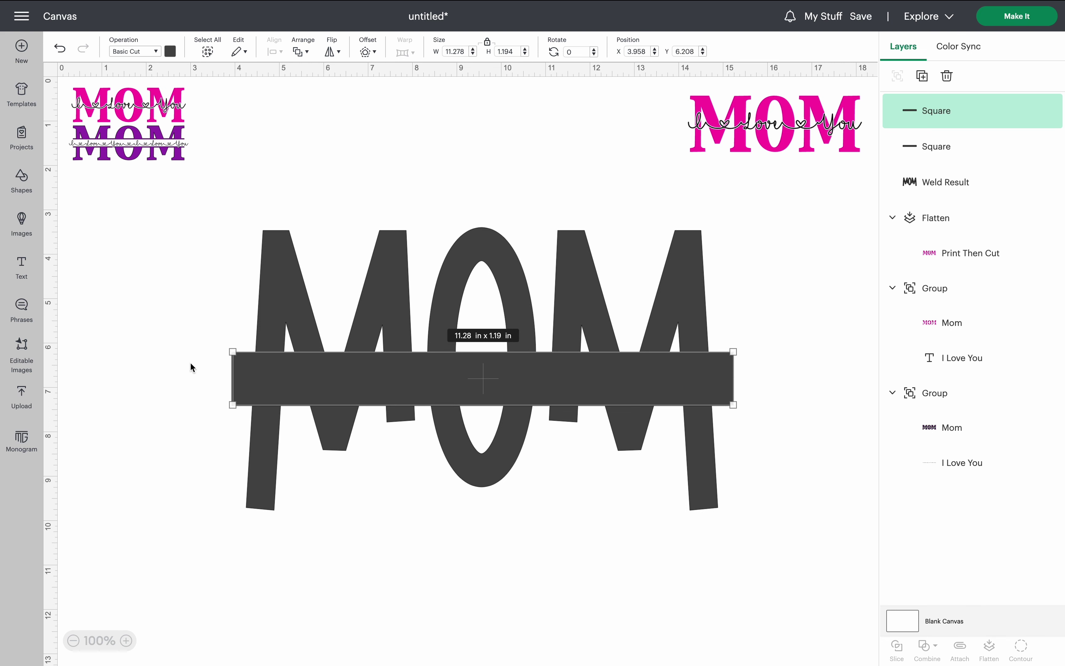
pyautogui.moveTo(190, 363); pyautogui.dragTo(235, 370)
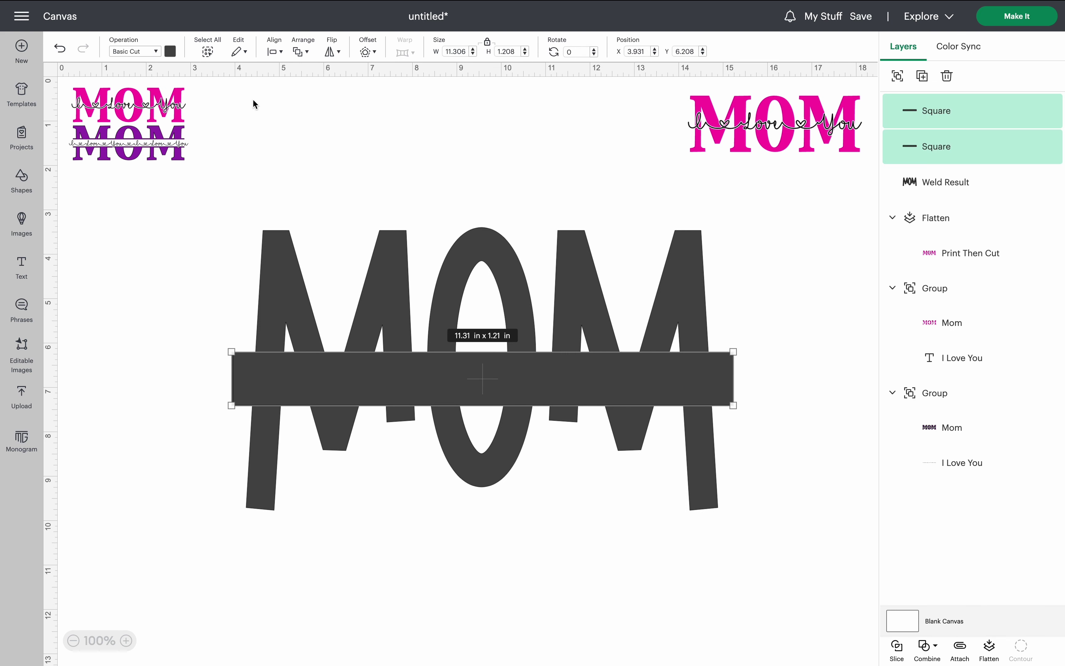
pyautogui.click(272, 53)
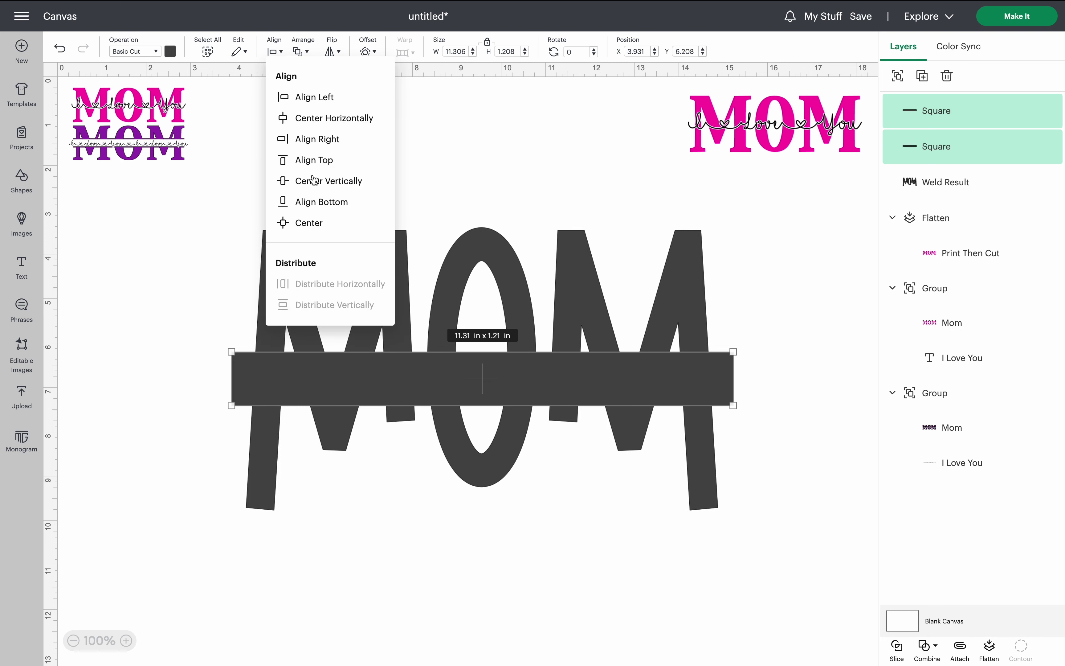
pyautogui.click(320, 228)
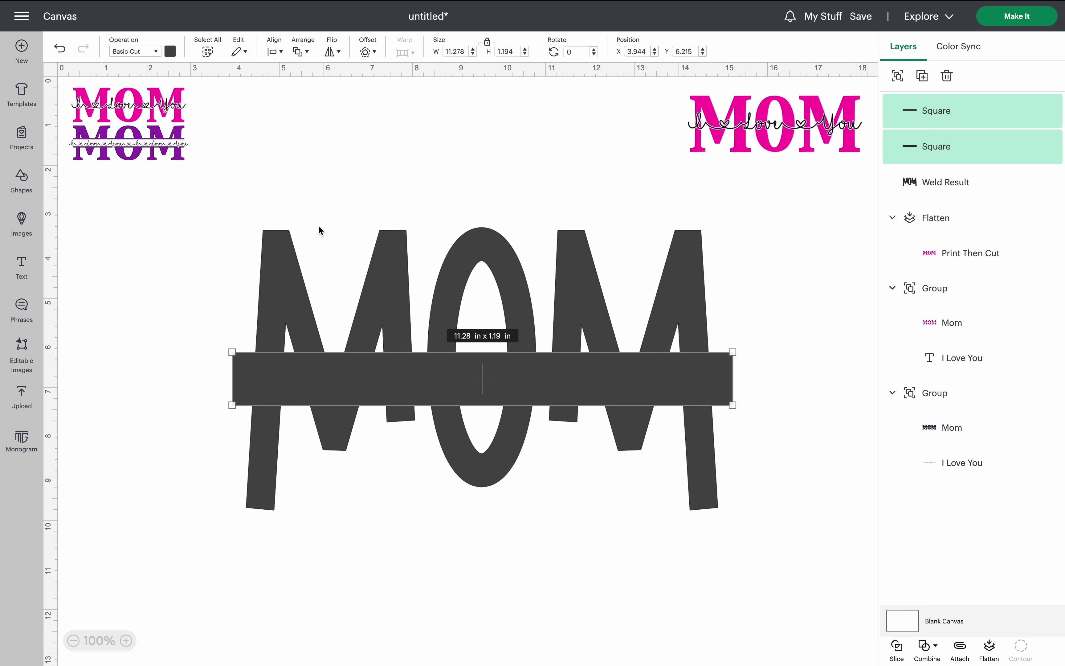
pyautogui.click(319, 227)
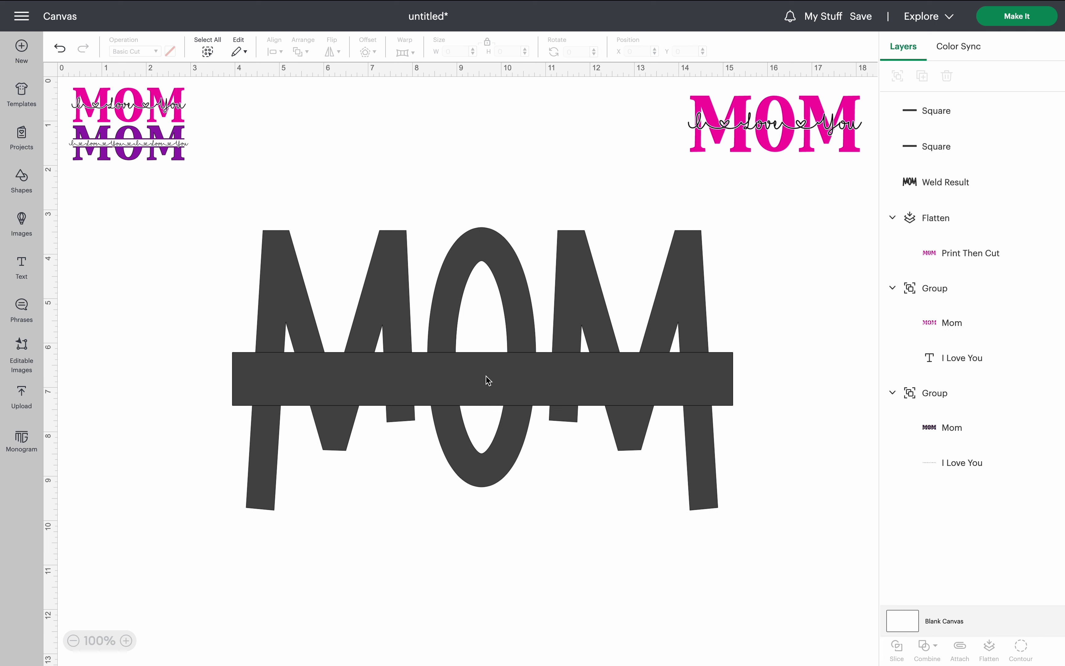
# - Shorten one of the bars across MOM to about 1.29 in tall
pyautogui.click(487, 380)
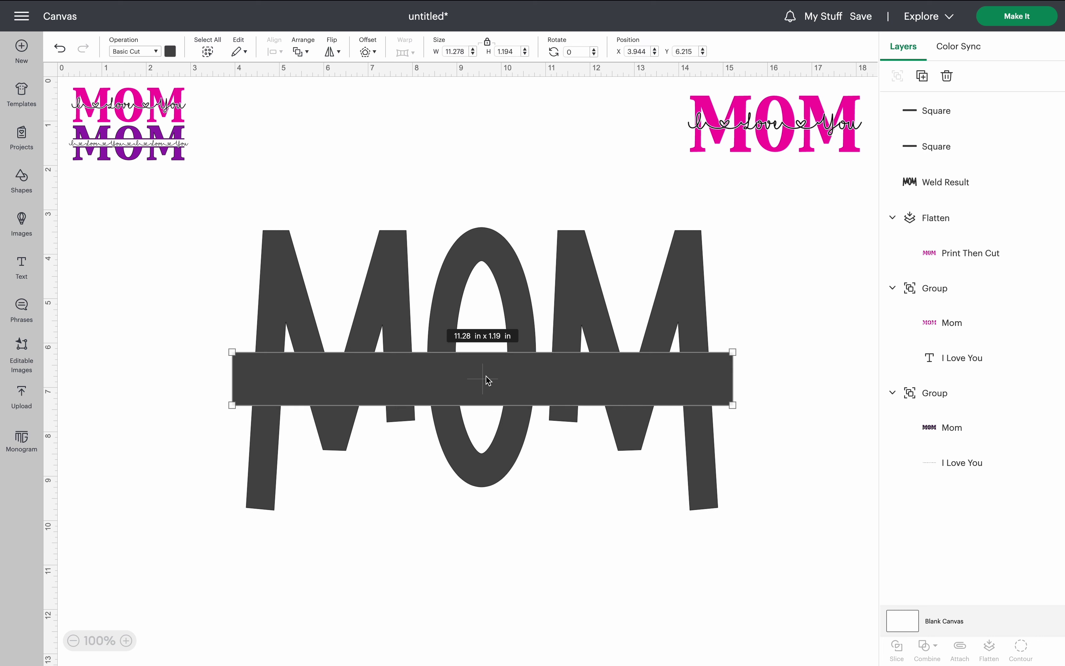
pyautogui.click(478, 403)
pyautogui.moveTo(478, 404); pyautogui.dragTo(479, 393)
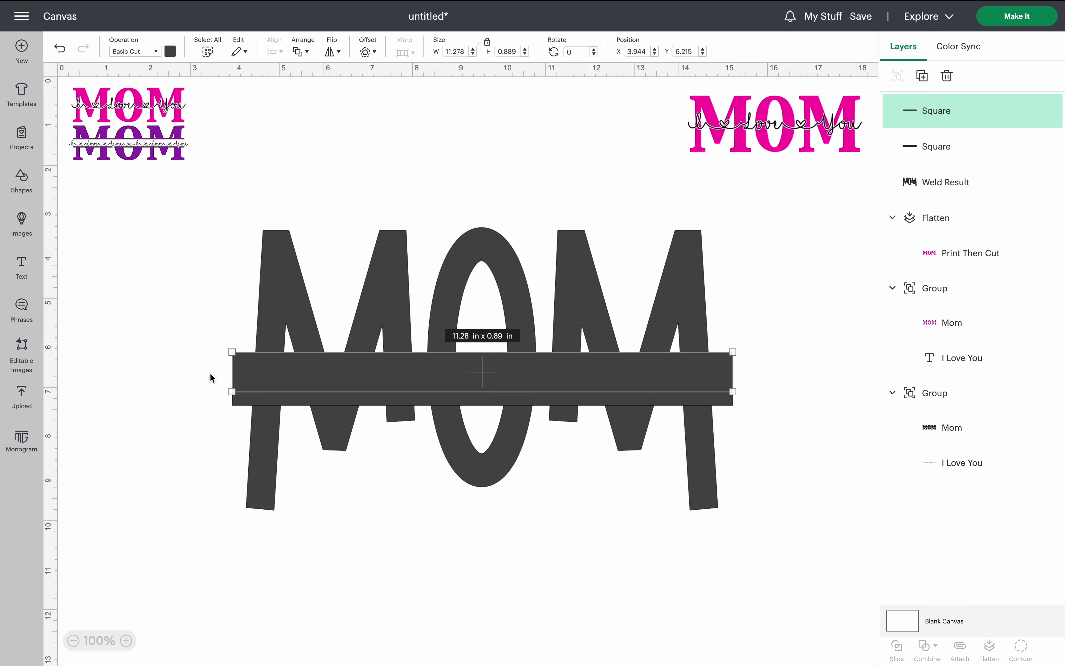
# - Center the two stacked bars vertically on each other
pyautogui.moveTo(208, 373); pyautogui.dragTo(233, 368)
pyautogui.click(181, 351)
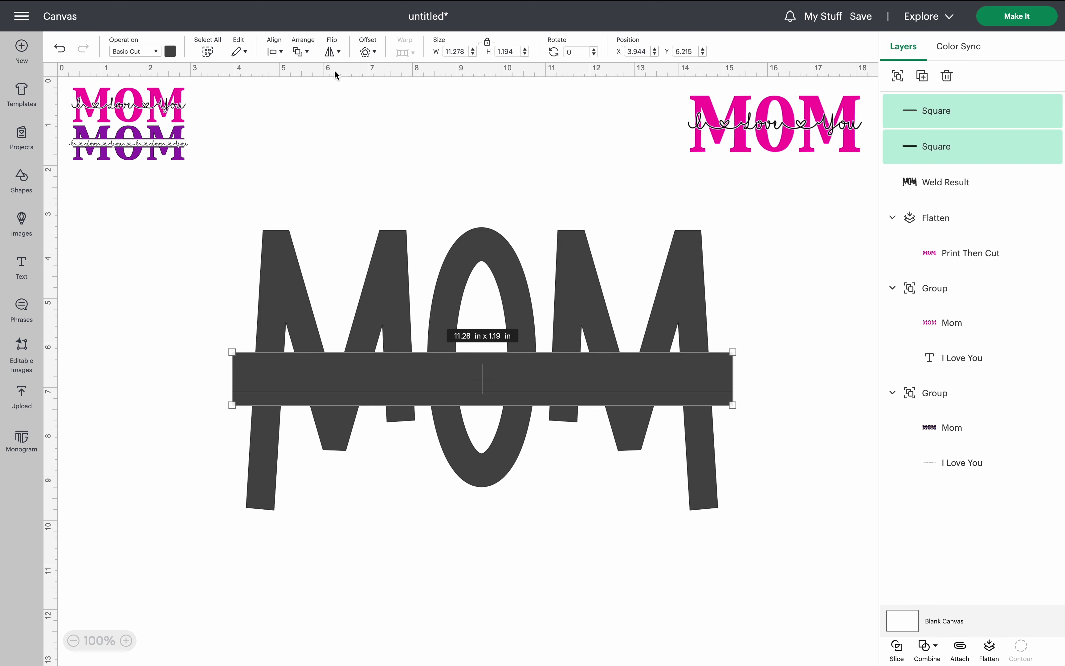
pyautogui.click(274, 51)
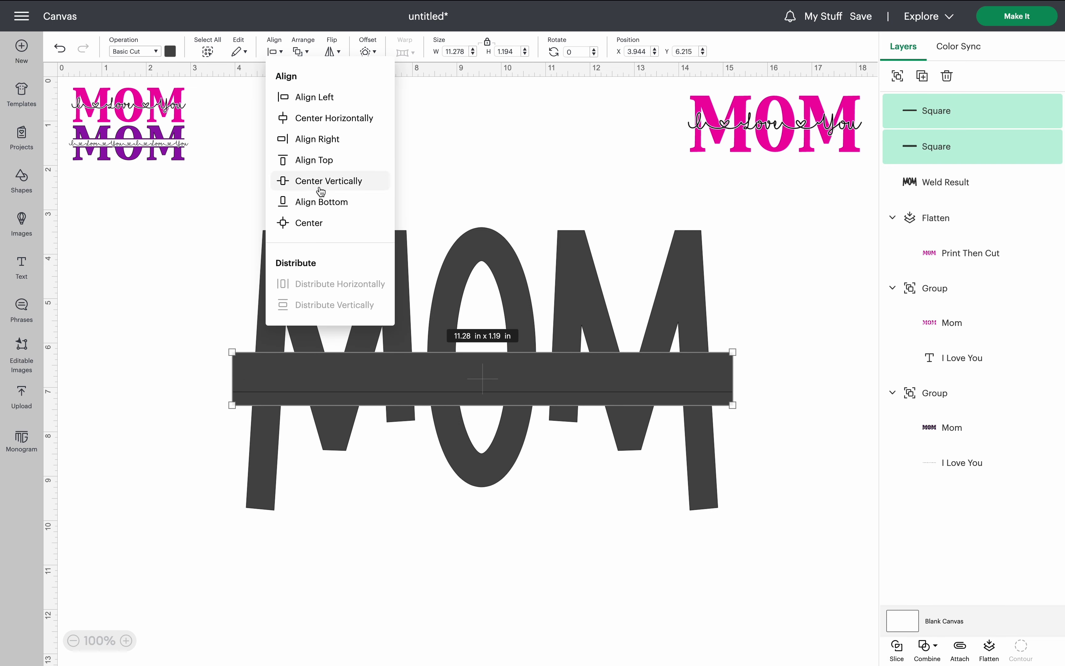
pyautogui.click(314, 218)
pyautogui.click(155, 321)
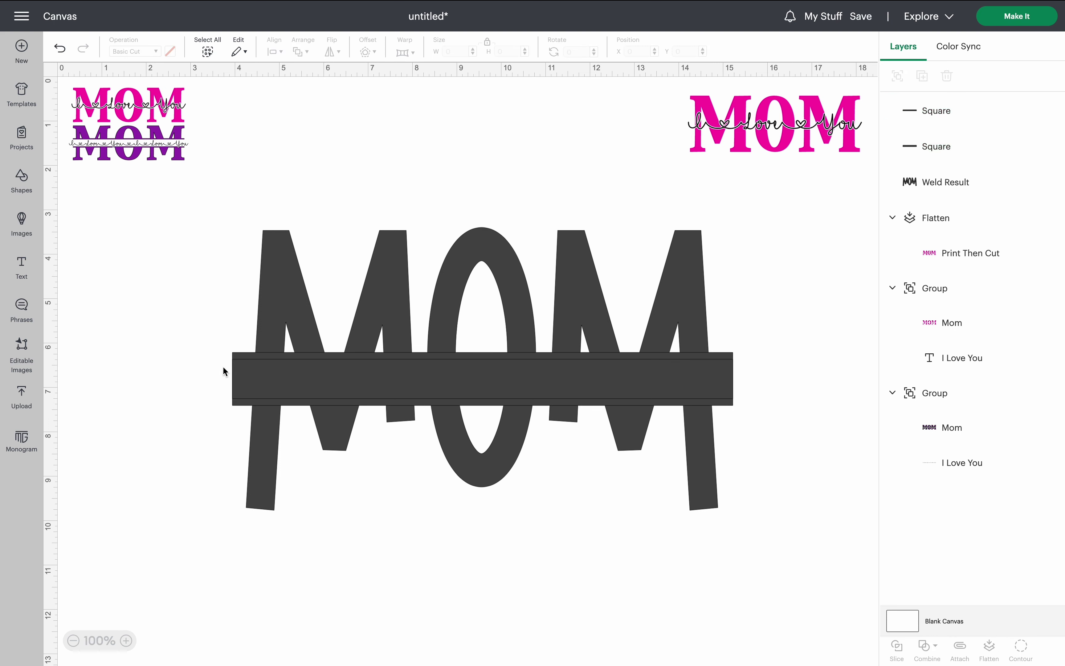
# - Stretch the outer bar's top and bottom to about 1.74 in tall
pyautogui.click(238, 367)
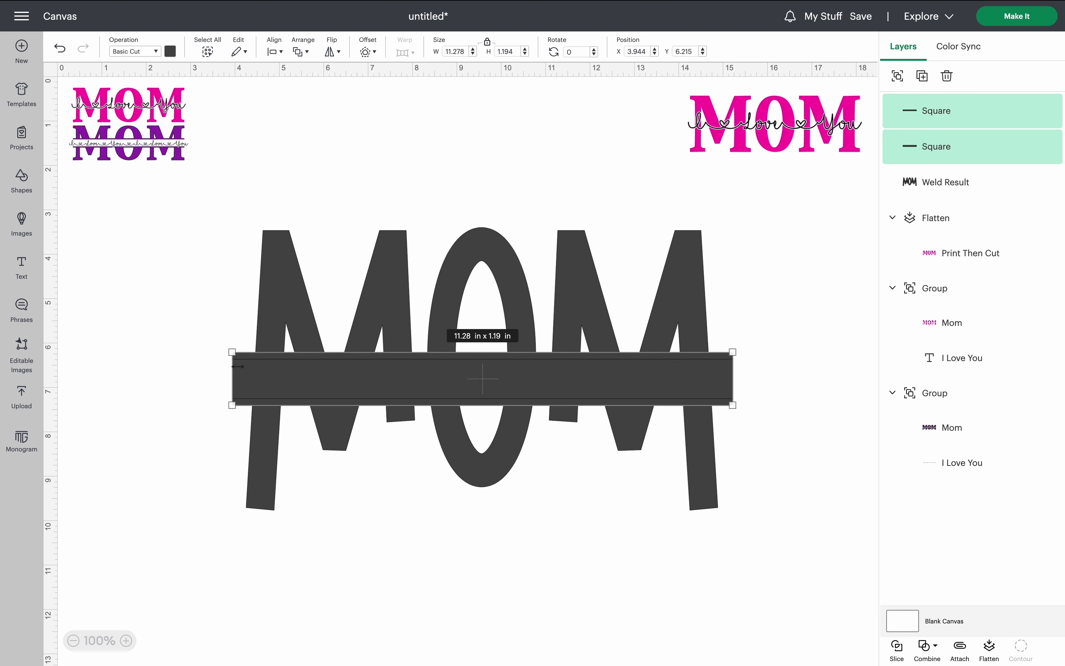
pyautogui.moveTo(491, 352); pyautogui.dragTo(492, 340)
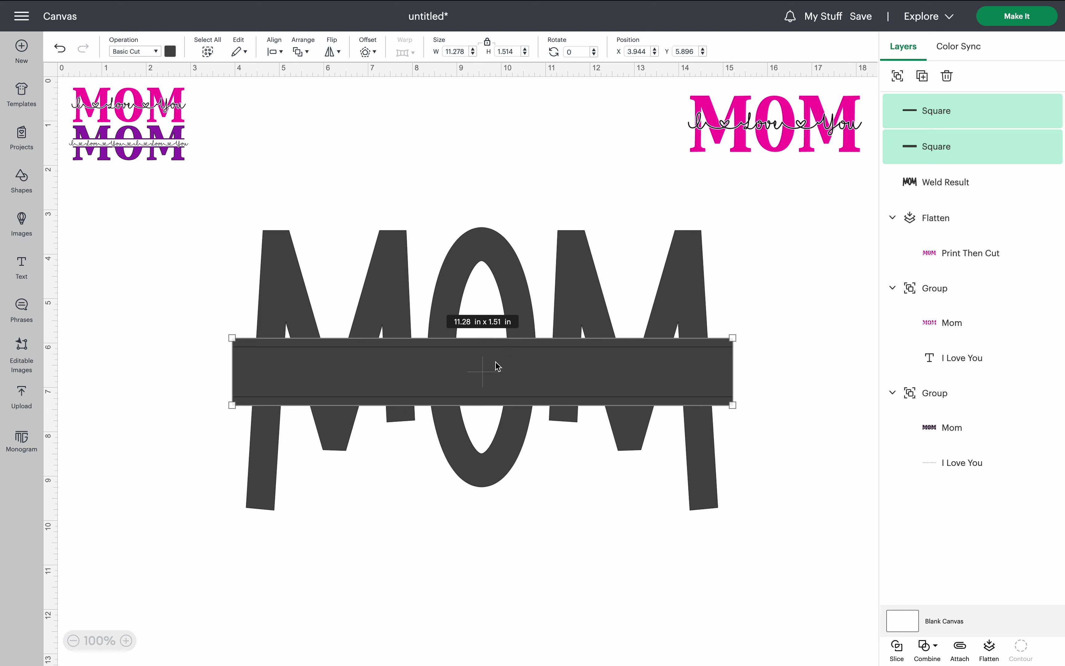
pyautogui.moveTo(482, 405); pyautogui.dragTo(483, 416)
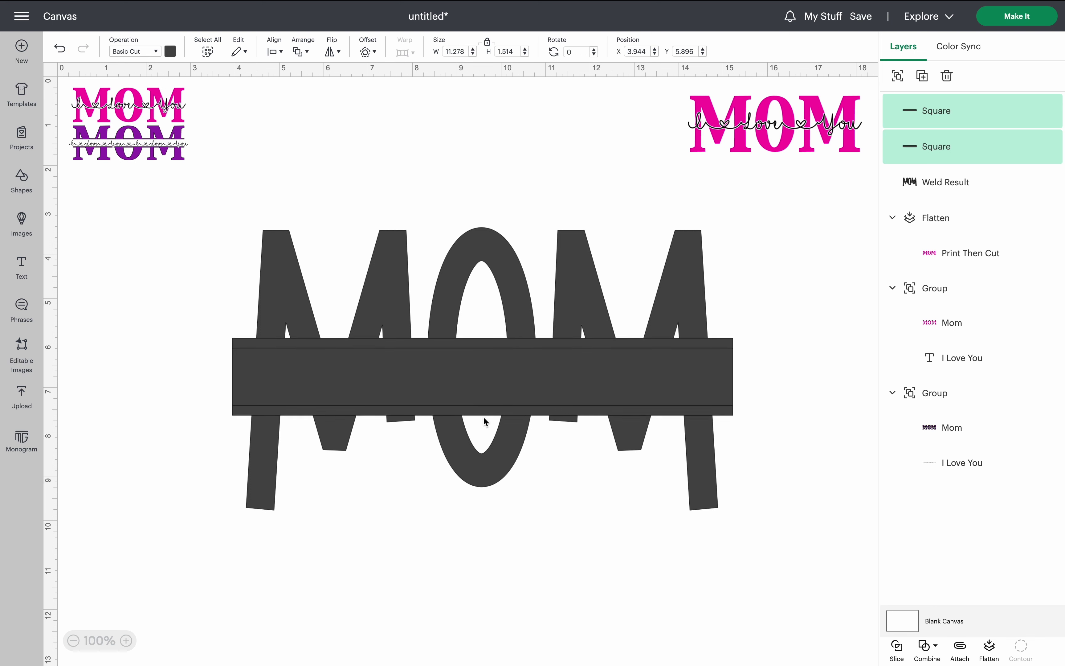
# - Select both the inner and outer bars in the Layers panel
pyautogui.click(787, 349)
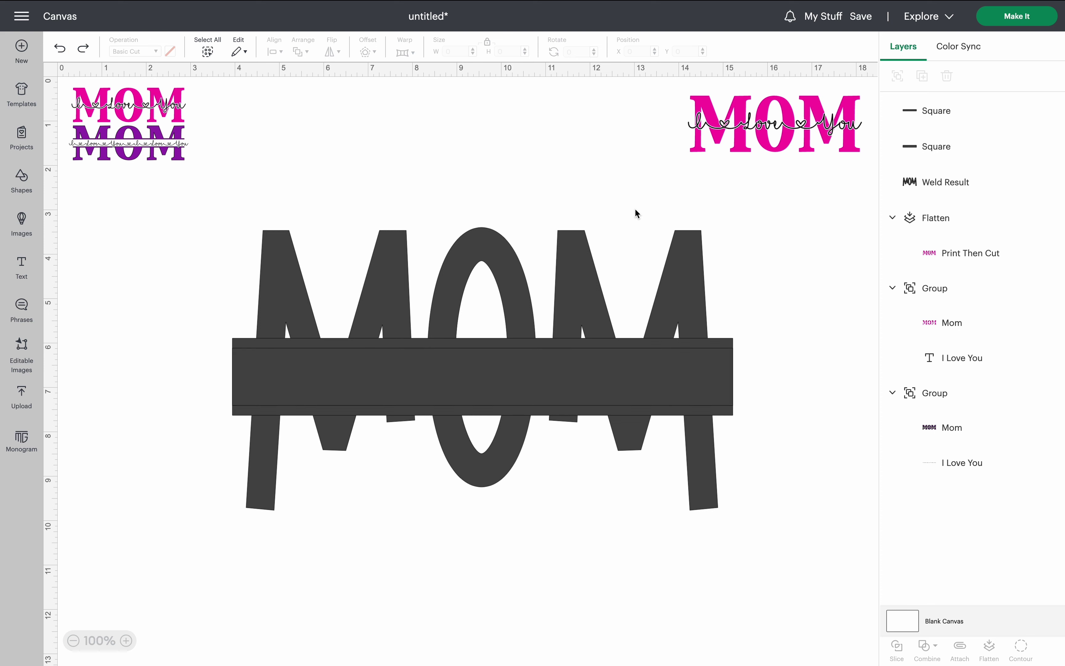
pyautogui.click(950, 121)
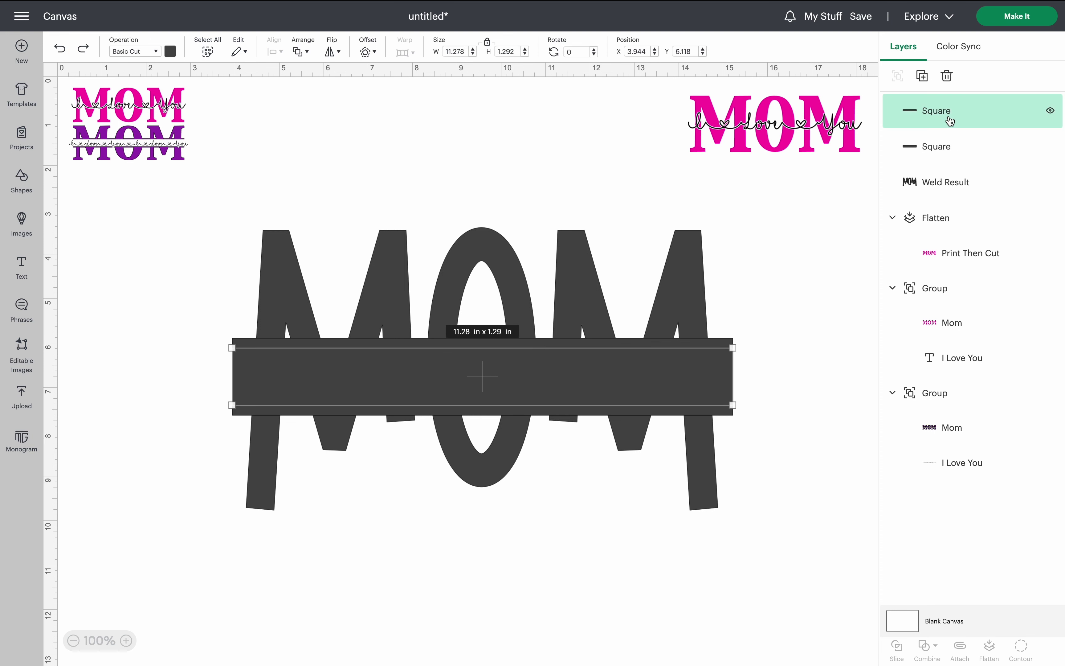
pyautogui.keyDown('shift'); pyautogui.click(945, 157); pyautogui.keyUp('shift')
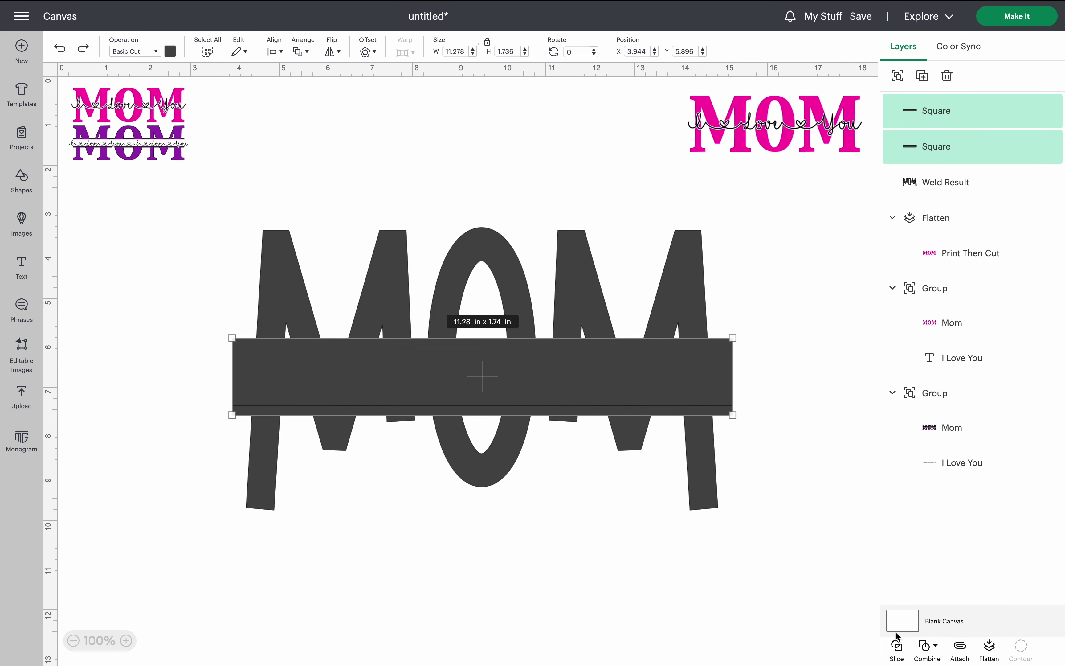
# - Slice the two bars against each other and delete the unneeded piece
pyautogui.click(897, 656)
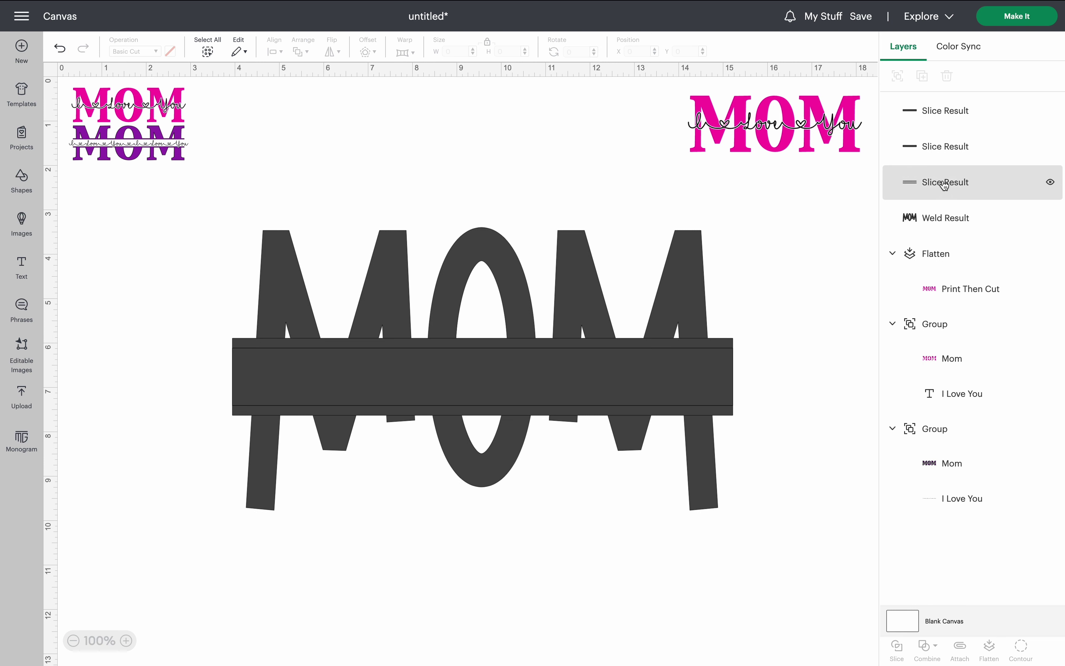
pyautogui.click(940, 154)
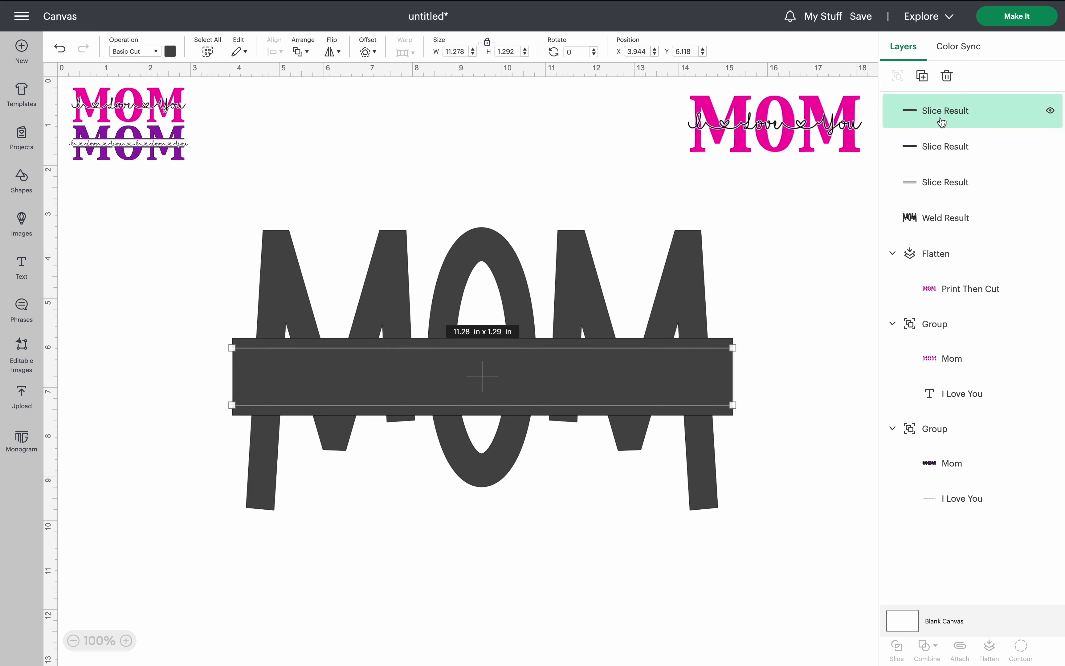
pyautogui.click(937, 157)
pyautogui.click(940, 120)
pyautogui.press('Delete')
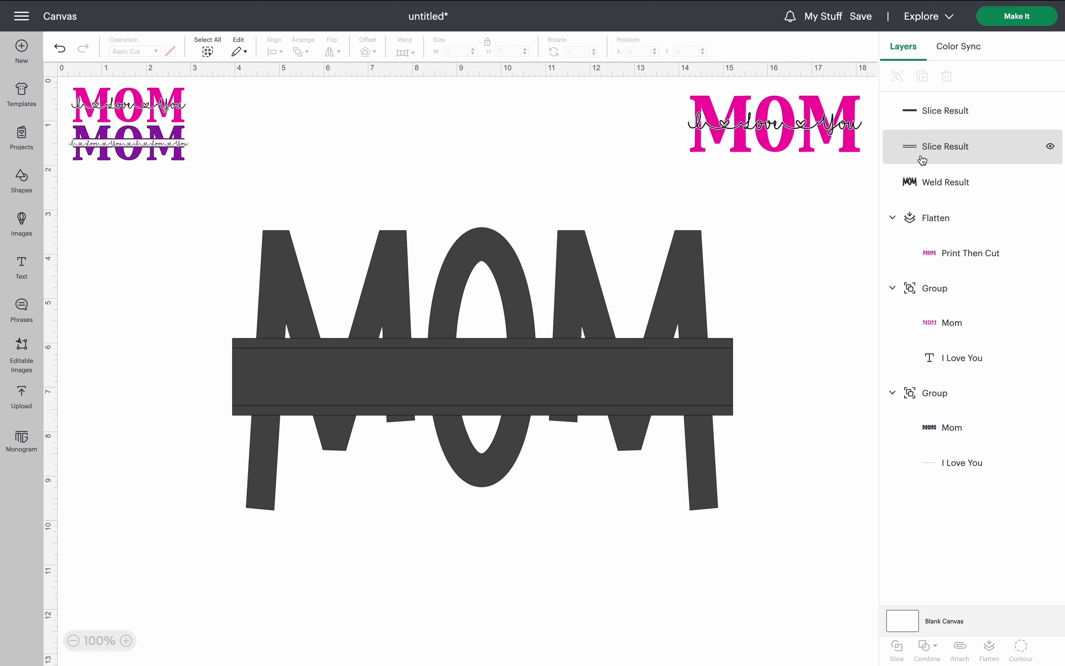
# - Slice MOM with the remaining thin bar and delete the three middle-band pieces
pyautogui.click(931, 120)
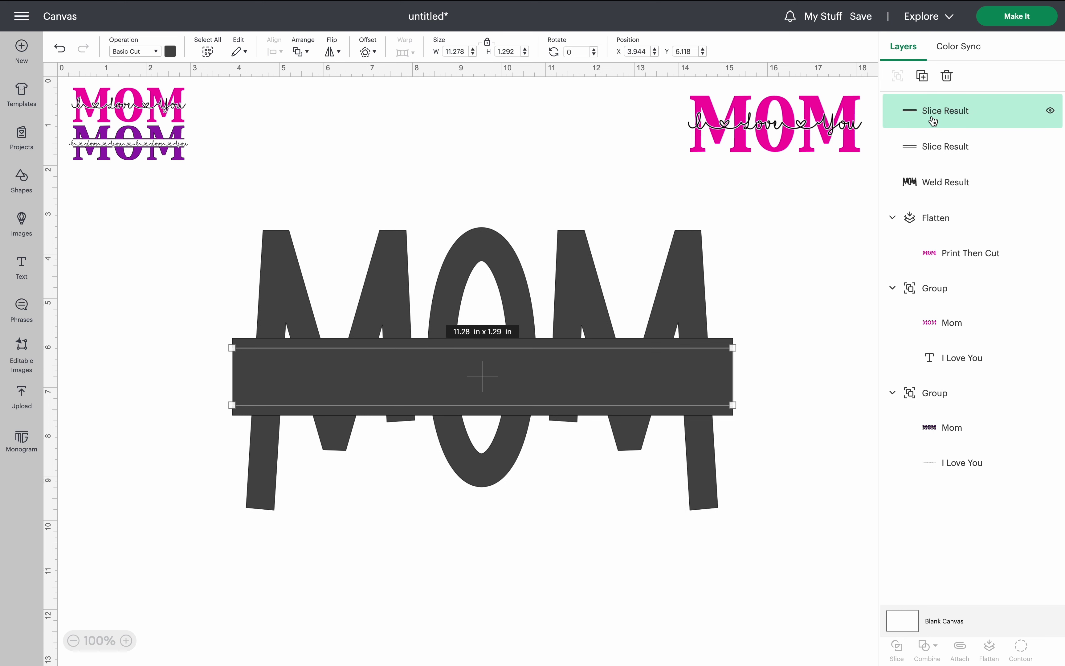
pyautogui.keyDown('shift'); pyautogui.click(942, 188); pyautogui.keyUp('shift')
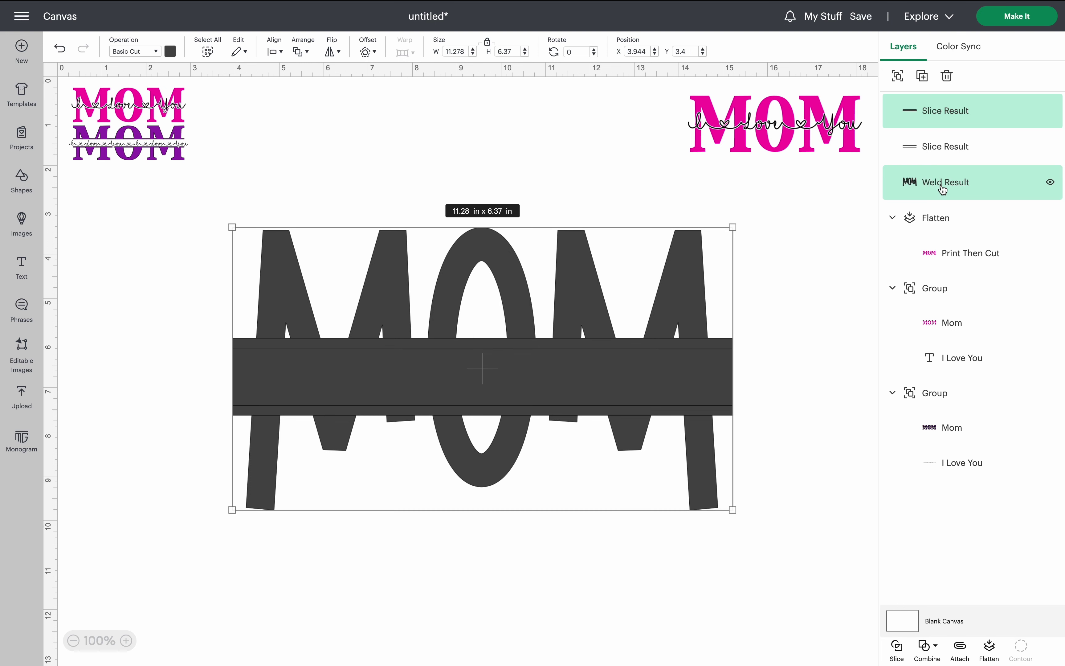
pyautogui.click(896, 651)
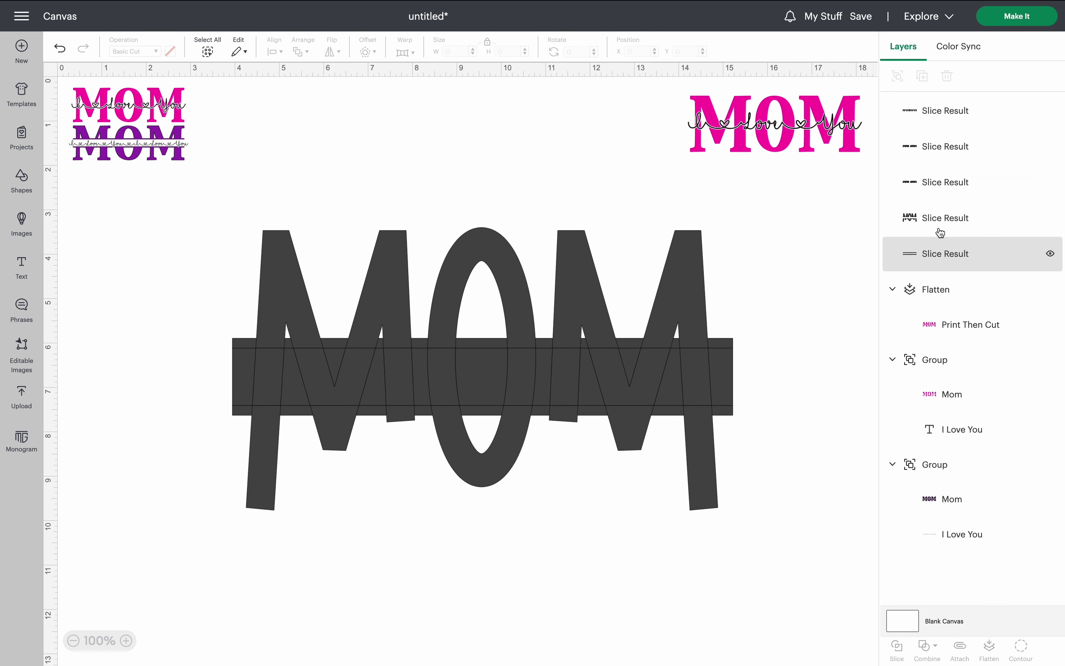
pyautogui.click(943, 127)
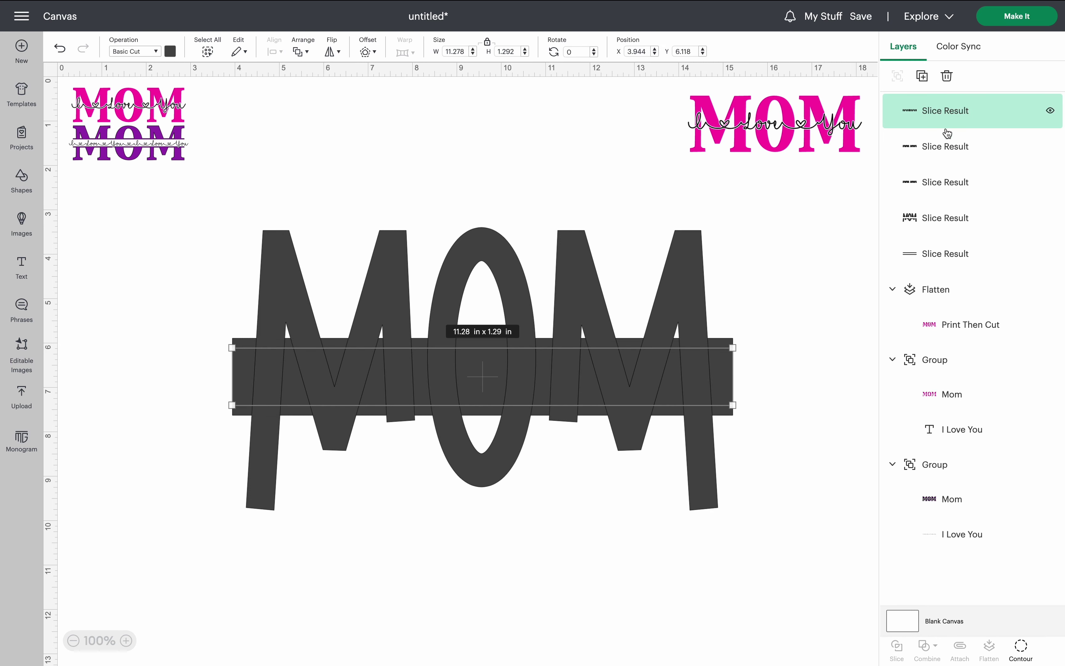
pyautogui.keyDown('shift'); pyautogui.click(946, 151); pyautogui.keyUp('shift')
pyautogui.keyDown('shift'); pyautogui.click(944, 183); pyautogui.keyUp('shift')
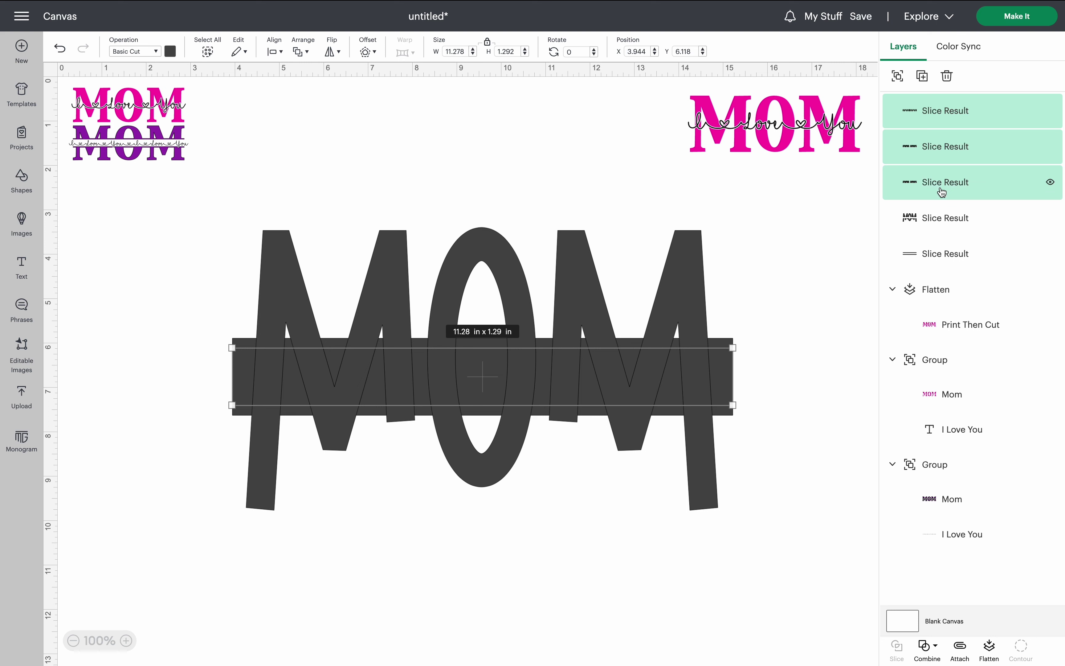
pyautogui.press('Delete')
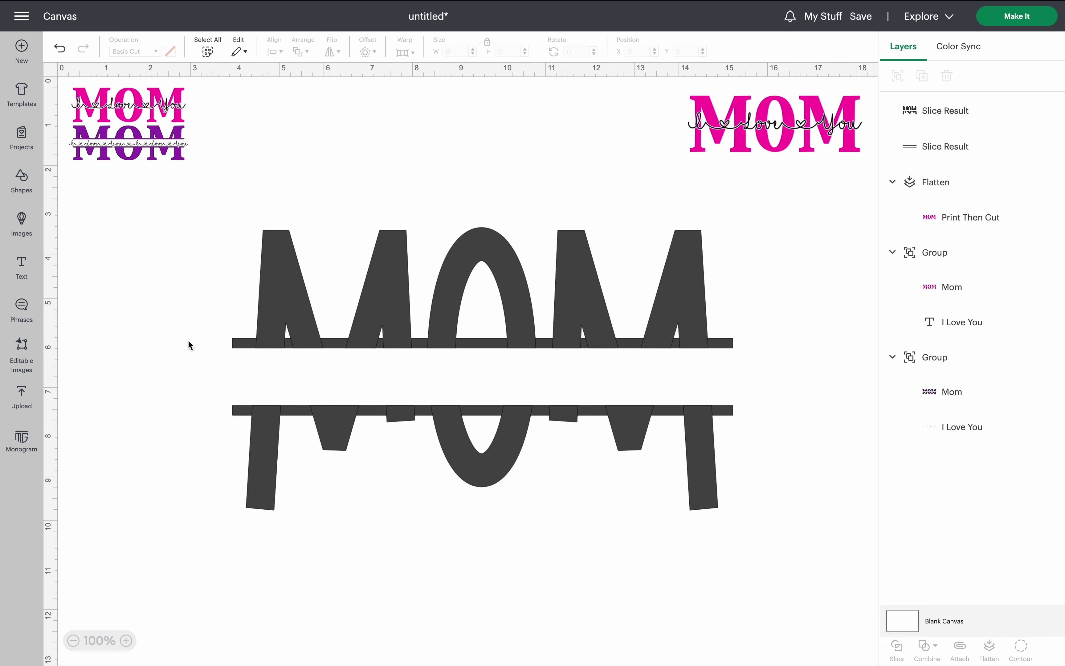
# - Weld the top and bottom MOM halves into one shape and nudge it slightly
pyautogui.moveTo(172, 305); pyautogui.dragTo(487, 467)
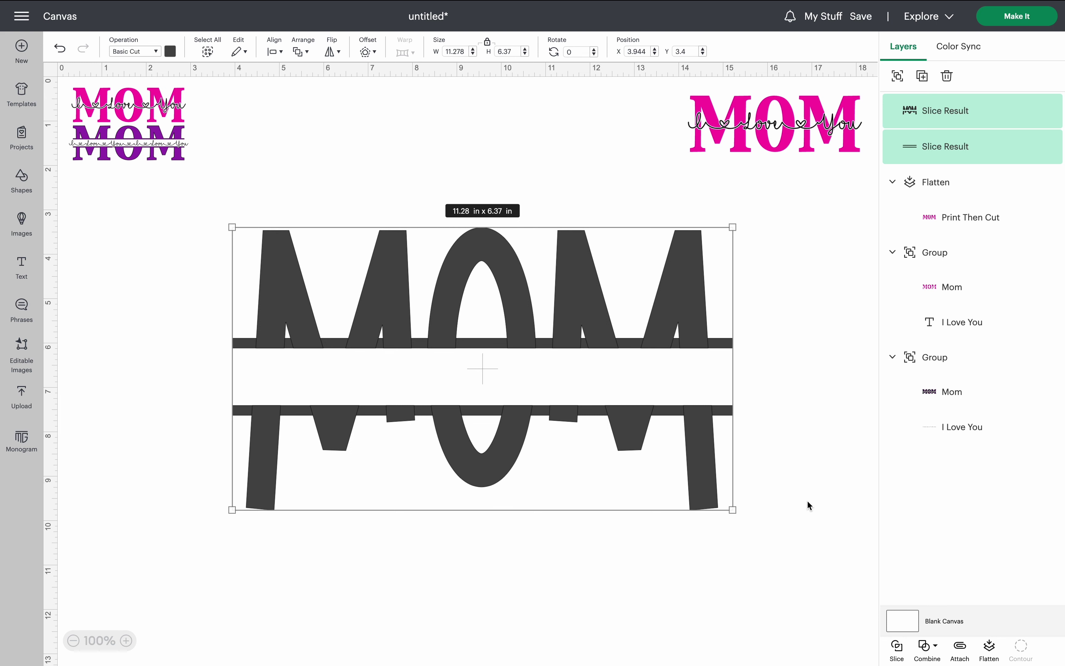
pyautogui.click(930, 657)
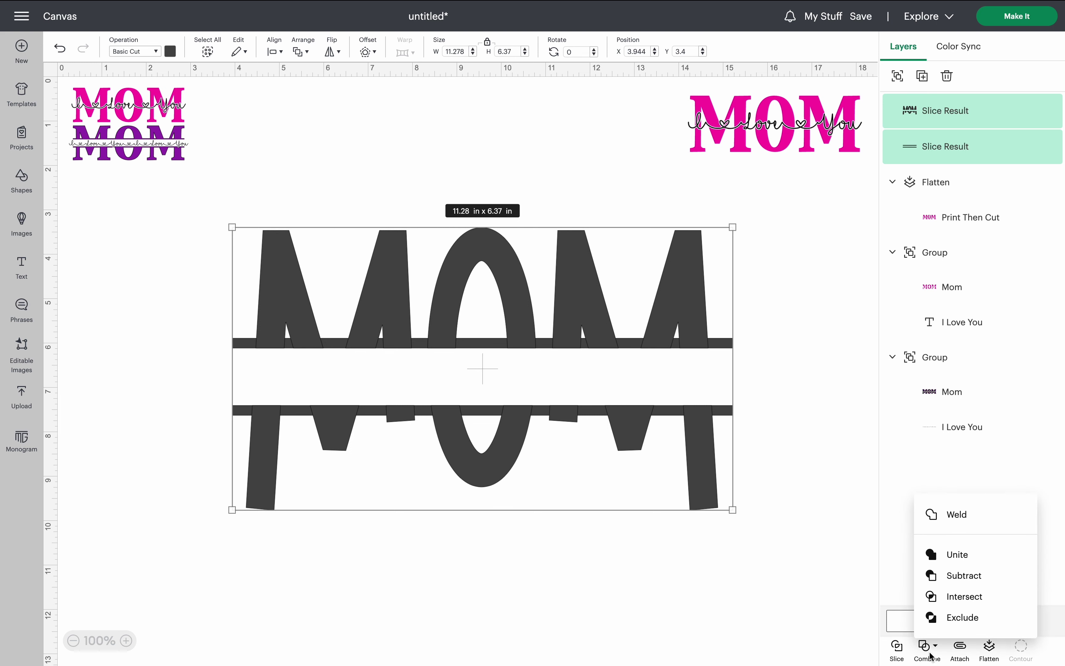
pyautogui.click(958, 520)
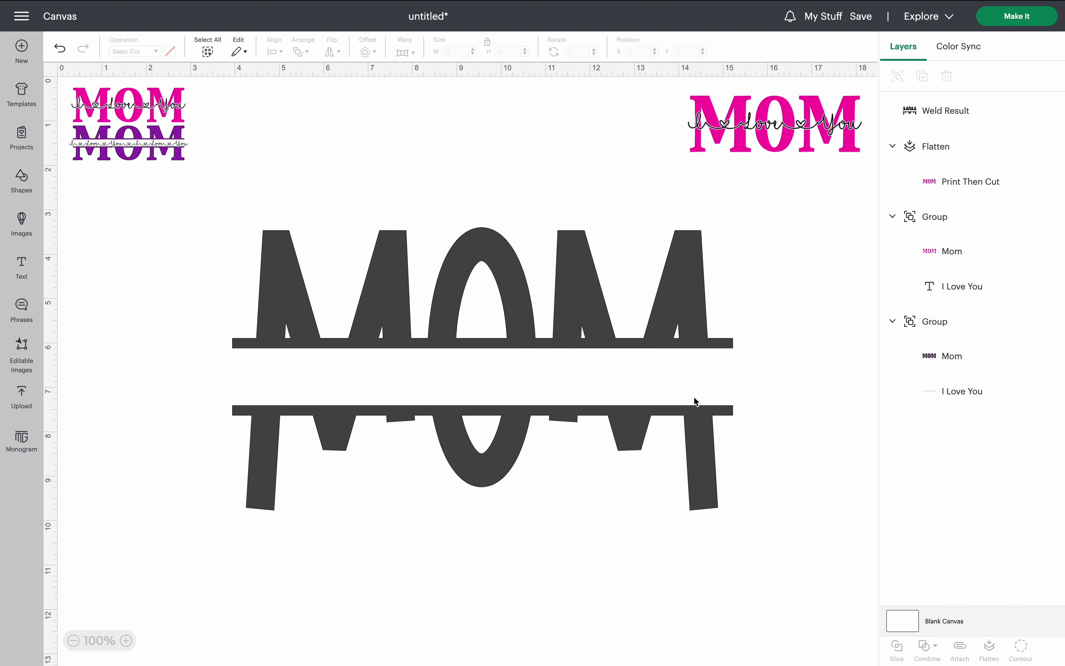
pyautogui.moveTo(681, 418)
pyautogui.mouseDown()
pyautogui.moveTo(695, 445)
pyautogui.moveTo(682, 421)
pyautogui.mouseUp()
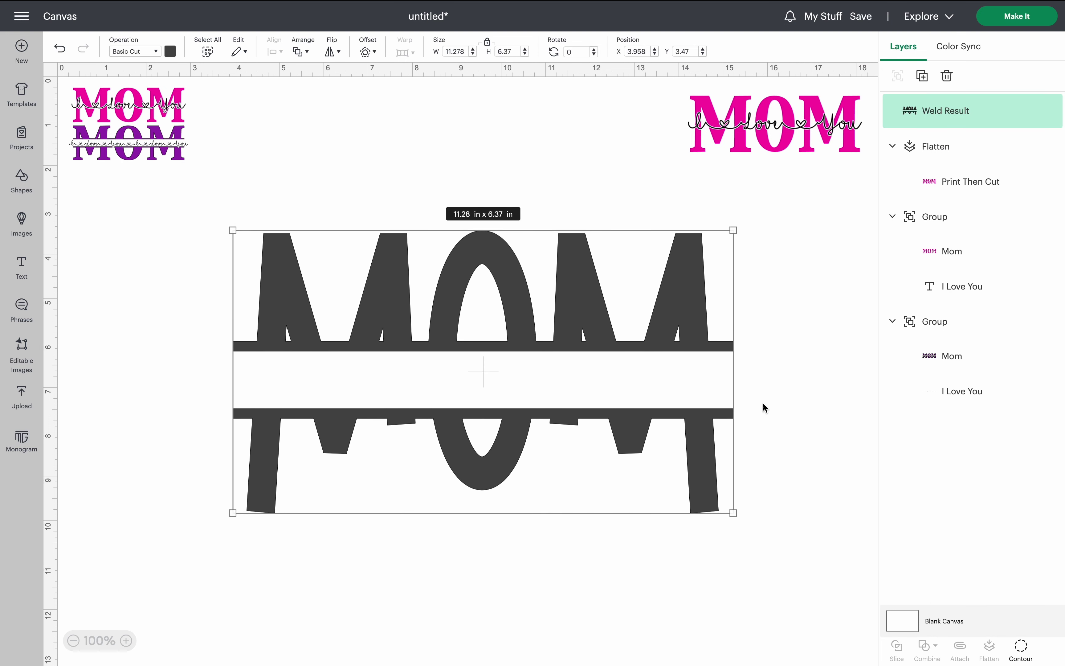
pyautogui.click(796, 405)
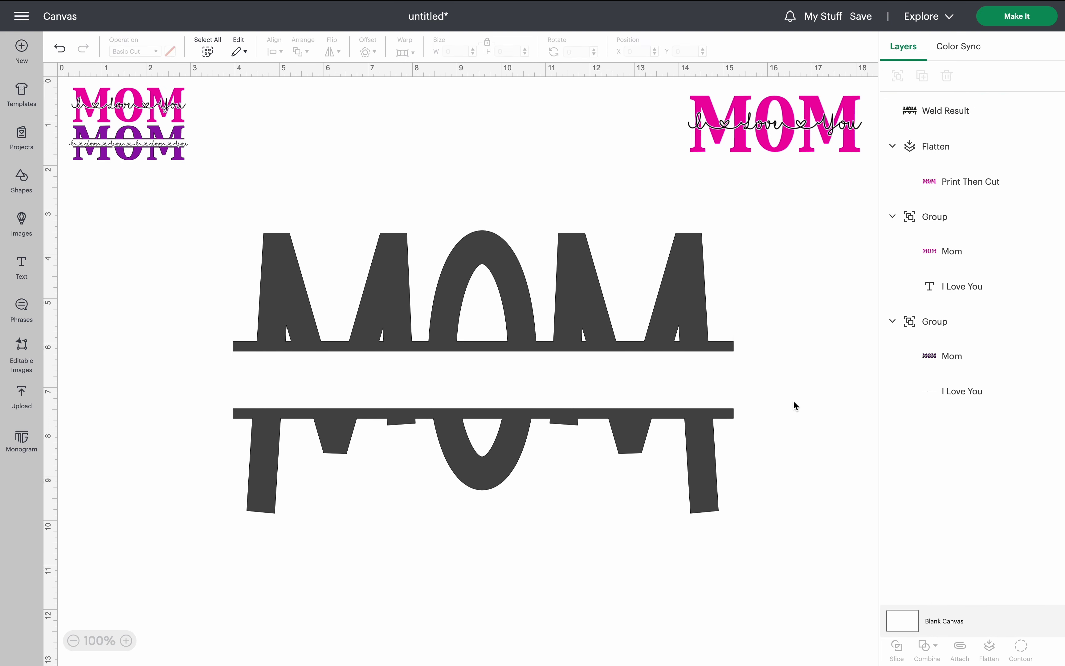
# - Add a text box lower on the canvas reading 'I Love You'
pyautogui.click(22, 266)
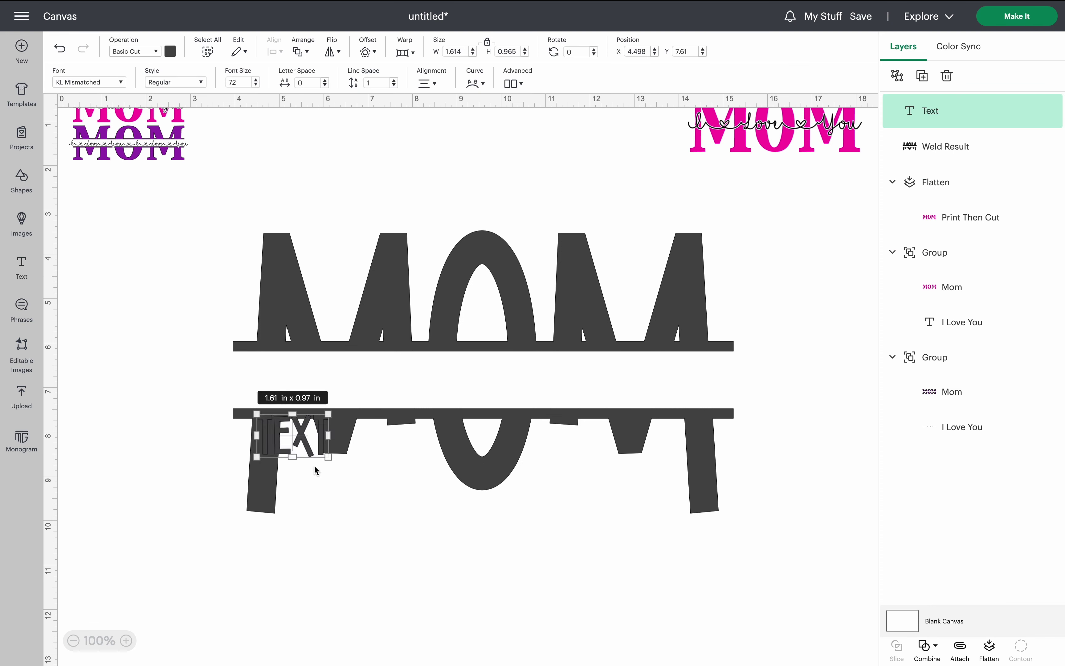
pyautogui.moveTo(296, 439); pyautogui.dragTo(621, 542)
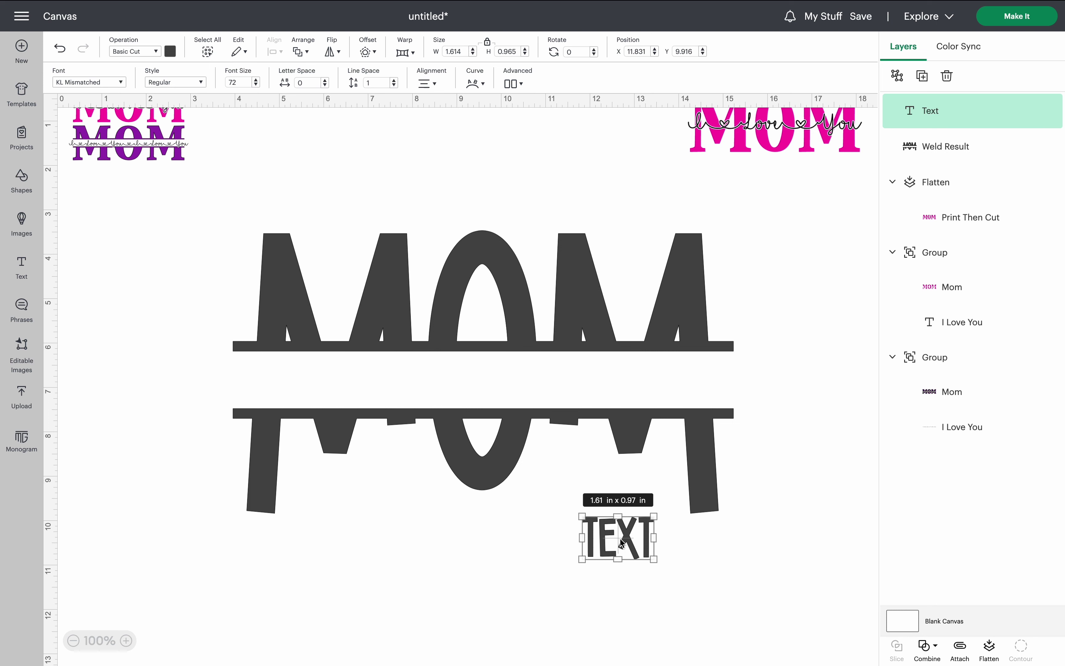
pyautogui.doubleClick(621, 543)
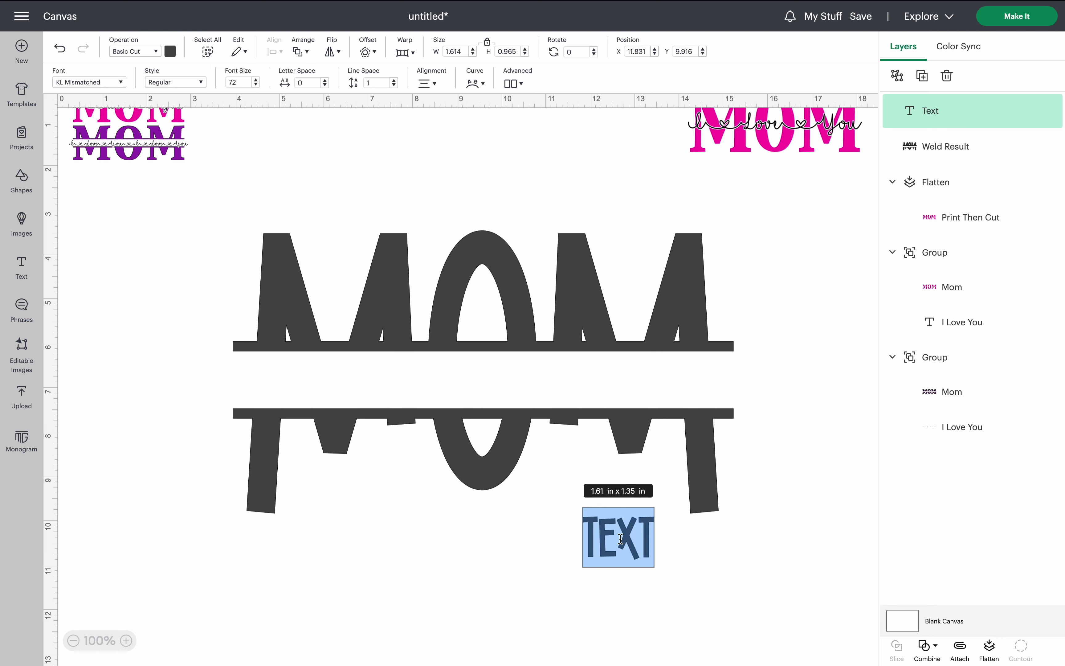
pyautogui.write('I Love You')
# - Set the text to the KL Socks script font
pyautogui.click(115, 83)
pyautogui.write('mala')
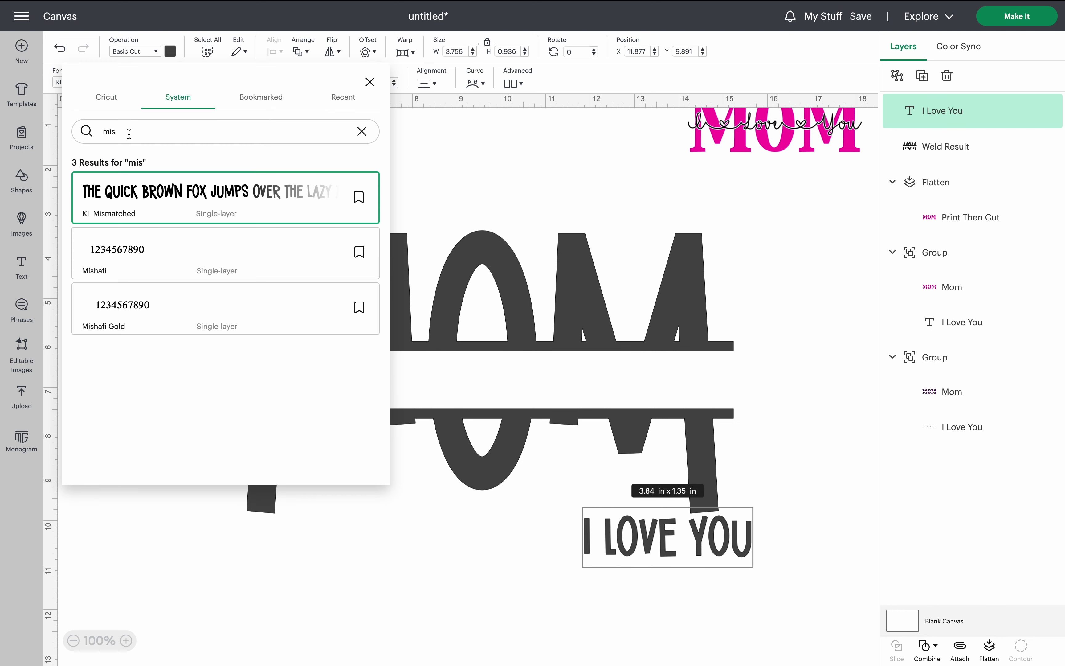
pyautogui.click(213, 195)
pyautogui.click(685, 597)
# - Change the wording to lowercase 'I love you'
pyautogui.doubleClick(656, 546)
pyautogui.press('BackSpace')
pyautogui.write('l')
pyautogui.click(743, 546)
pyautogui.press('BackSpace')
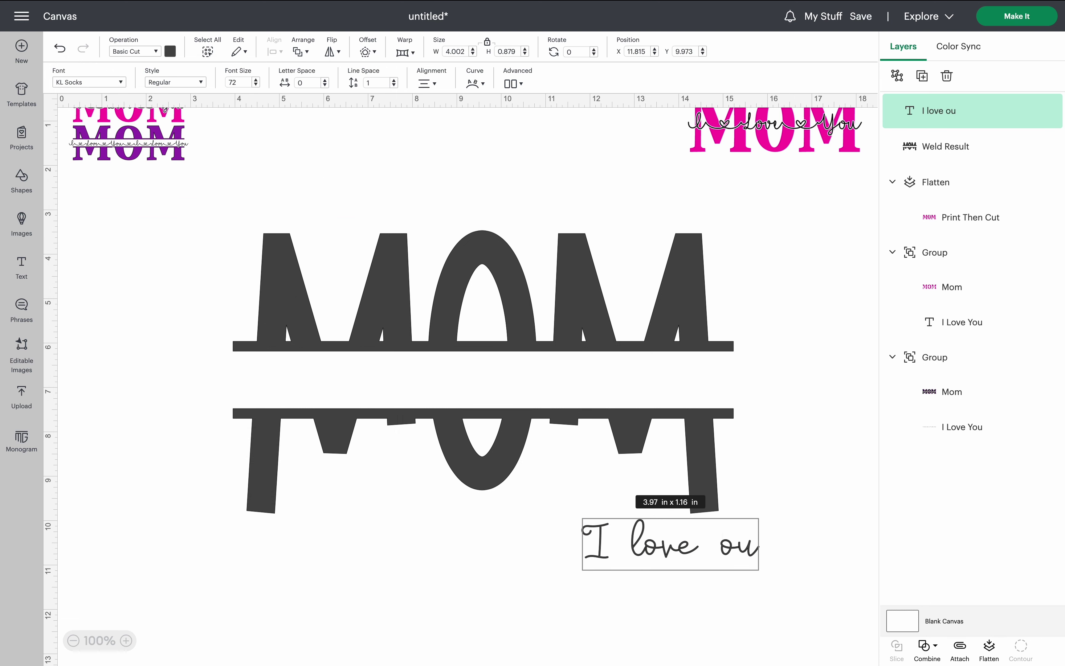
pyautogui.write('y')
pyautogui.click(720, 580)
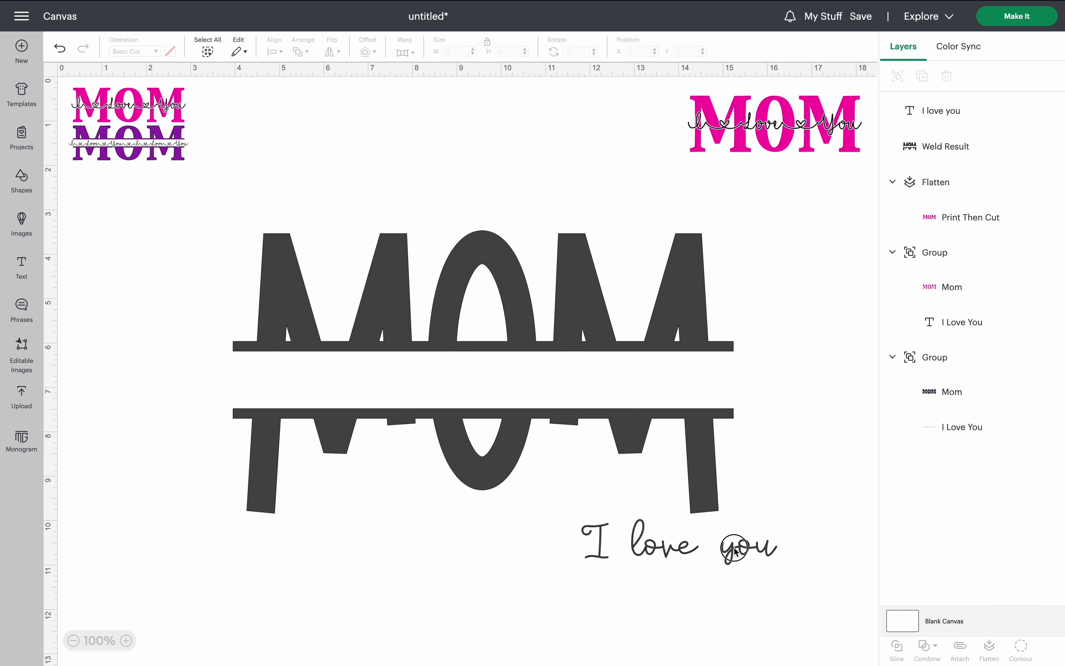
# - Move the text into the MOM gap, enlarge it, and set its height to 1.5 in unlocked
pyautogui.moveTo(727, 545); pyautogui.dragTo(392, 384)
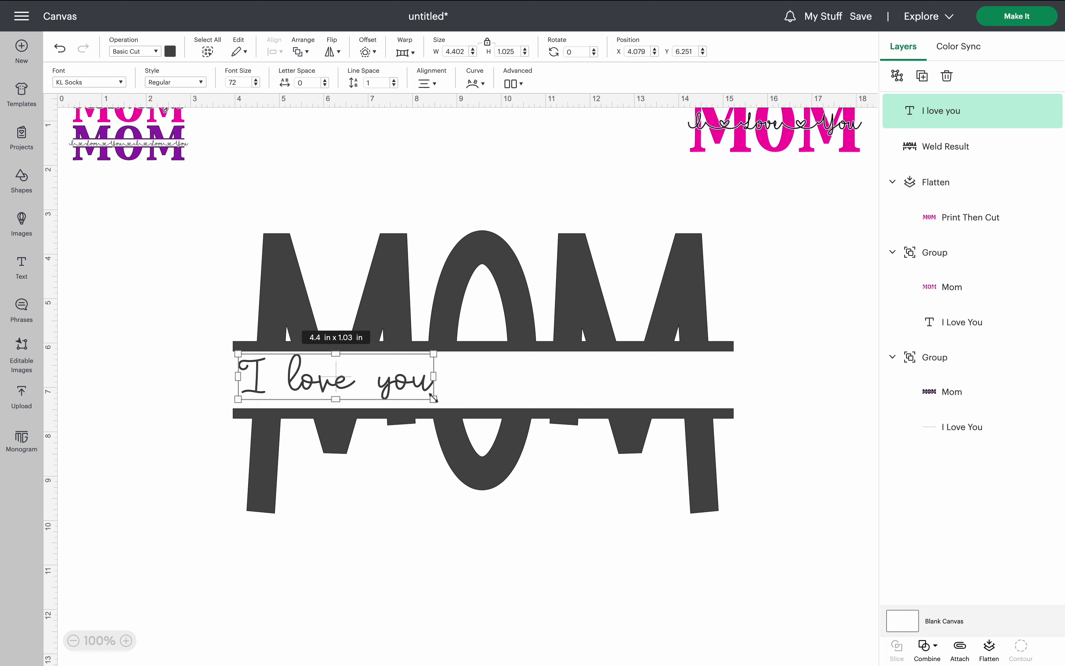
pyautogui.moveTo(434, 399); pyautogui.dragTo(686, 412)
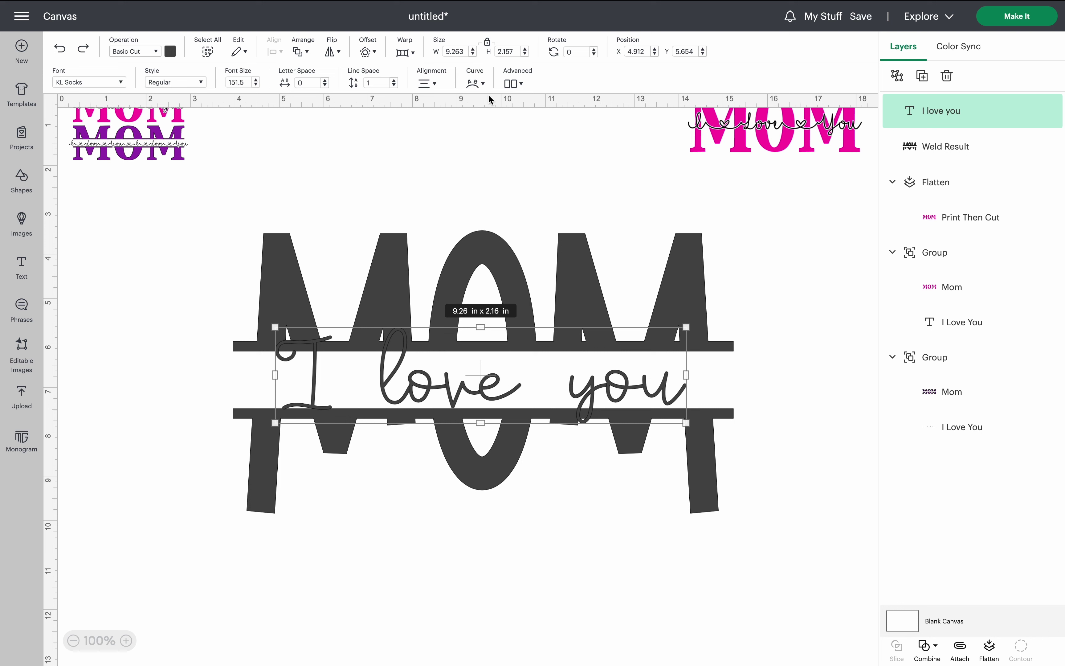
pyautogui.click(489, 45)
pyautogui.click(487, 44)
pyautogui.click(514, 52)
pyautogui.write('1.5')
pyautogui.press('Return')
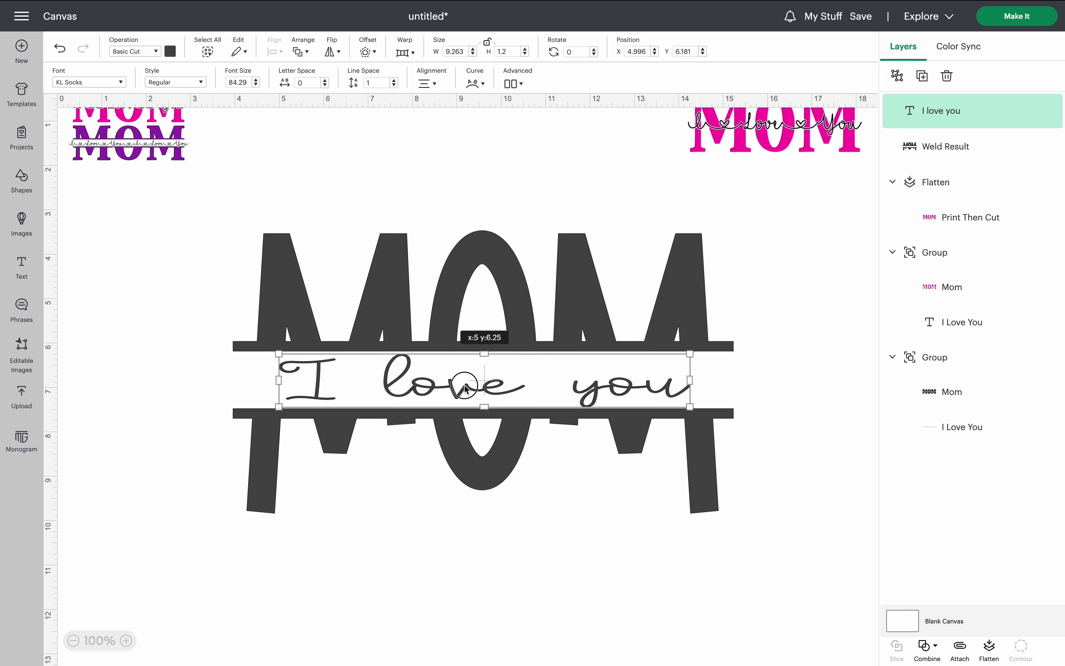
pyautogui.click(161, 412)
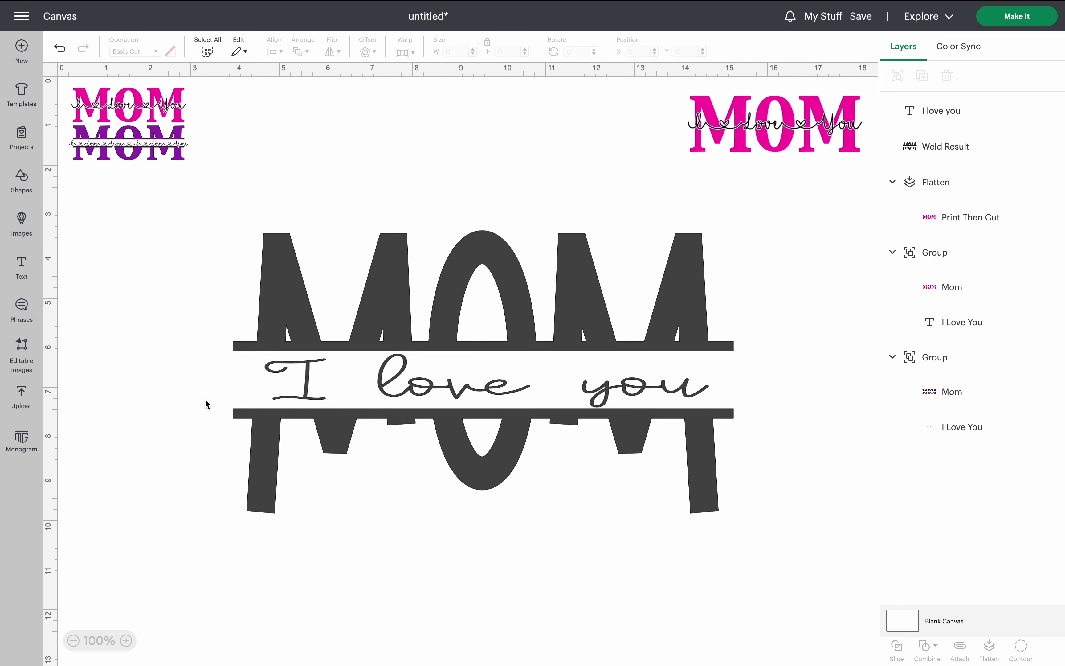
# - Enlarge the 'I love you' text to span the MOM gap and centre it
pyautogui.click(398, 378)
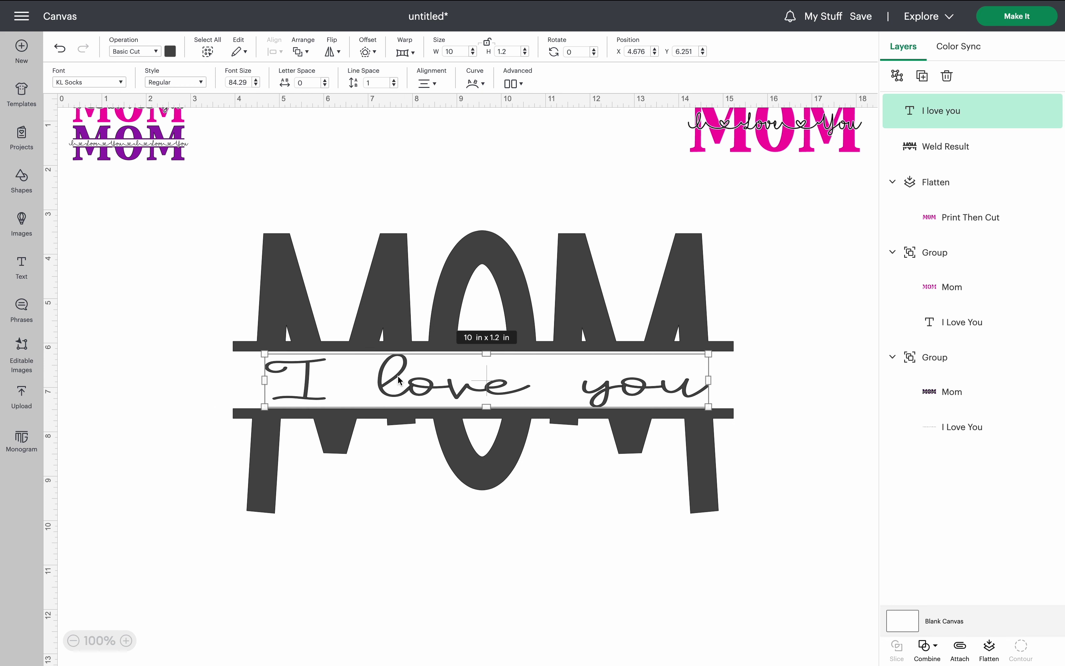
pyautogui.moveTo(262, 352); pyautogui.dragTo(233, 342)
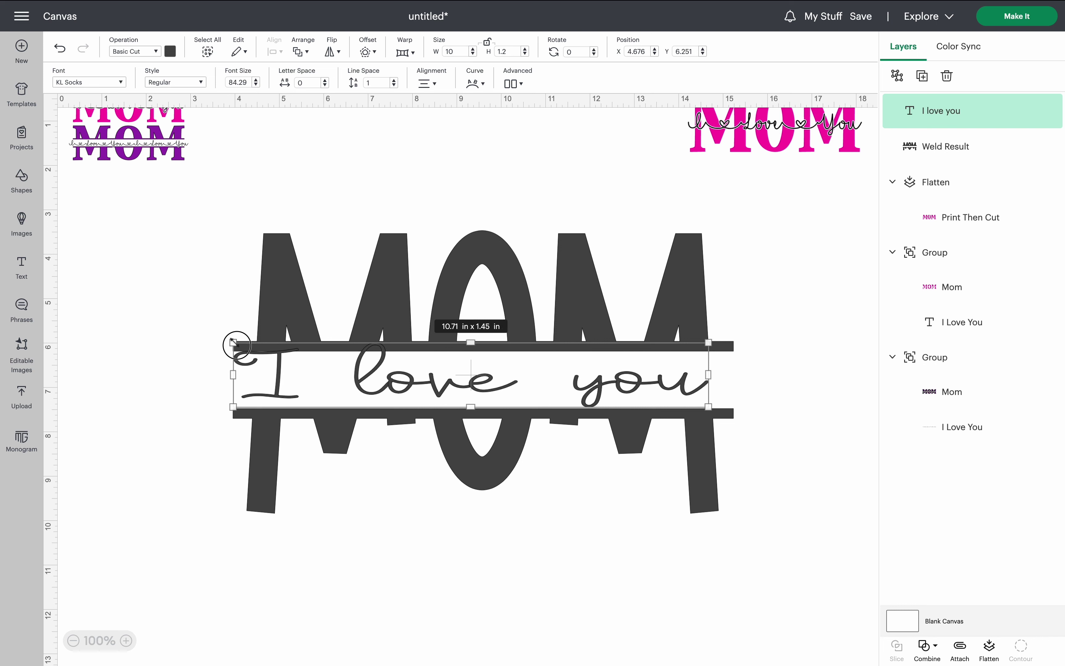
pyautogui.moveTo(708, 407); pyautogui.dragTo(736, 429)
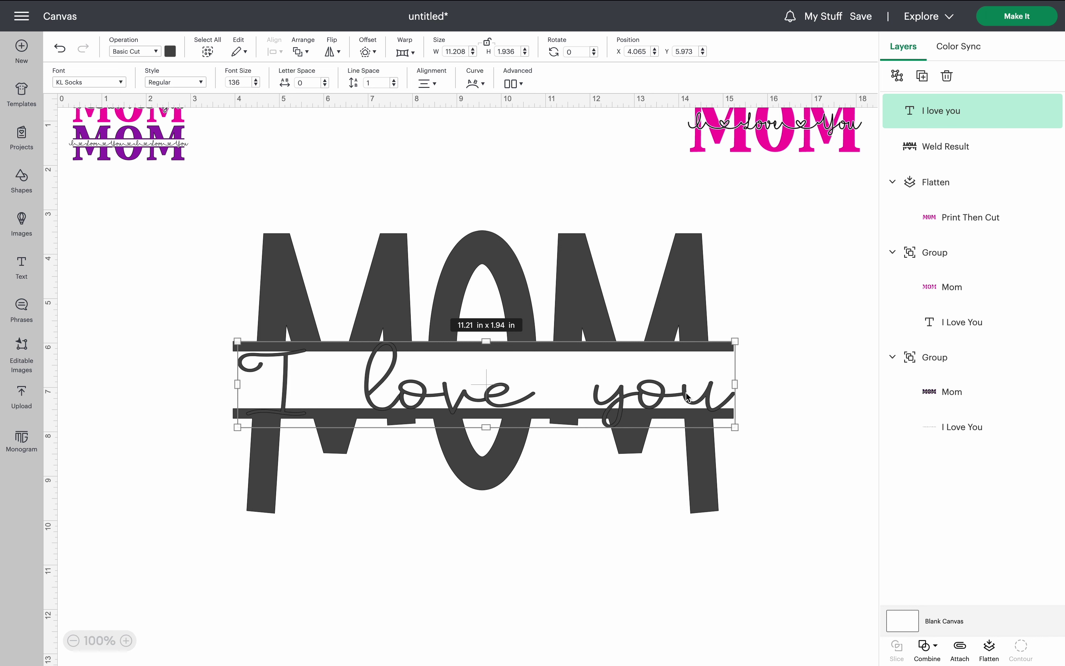
pyautogui.moveTo(687, 396); pyautogui.dragTo(686, 393)
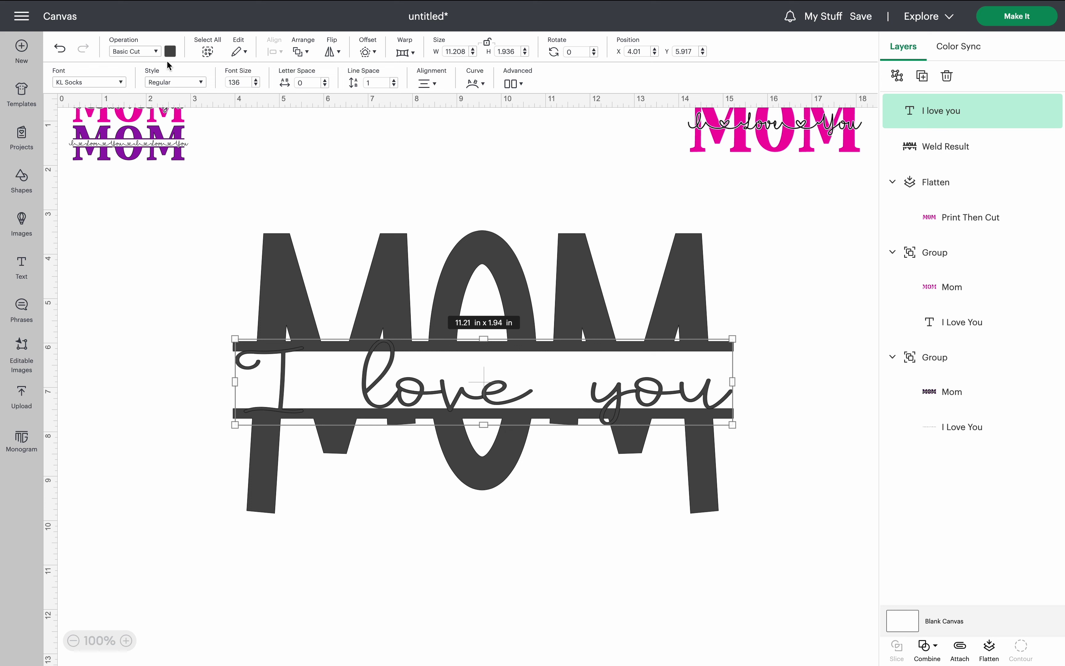
# - Colour the text light blue and refit it to about 11.17 by 2.09 in
pyautogui.click(170, 51)
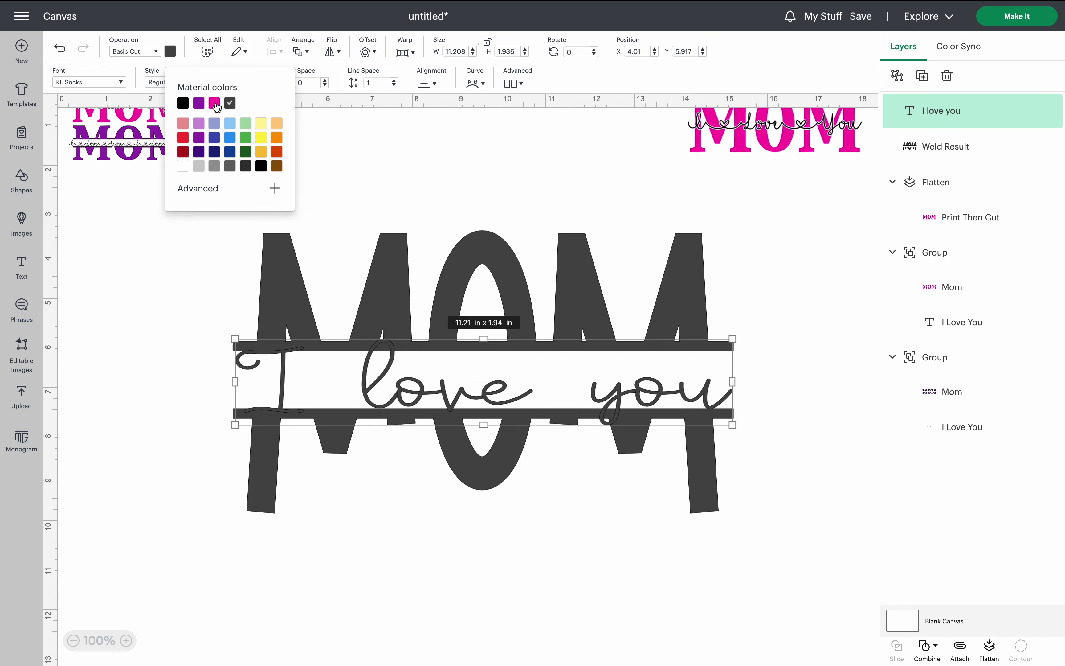
pyautogui.click(229, 124)
pyautogui.click(164, 270)
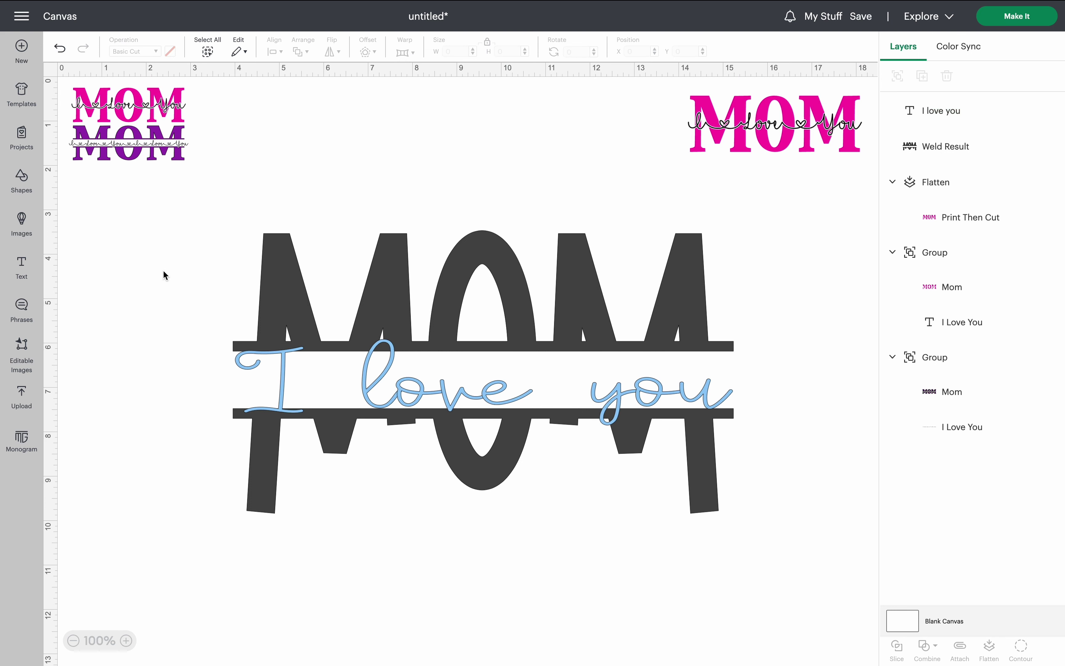
pyautogui.click(618, 392)
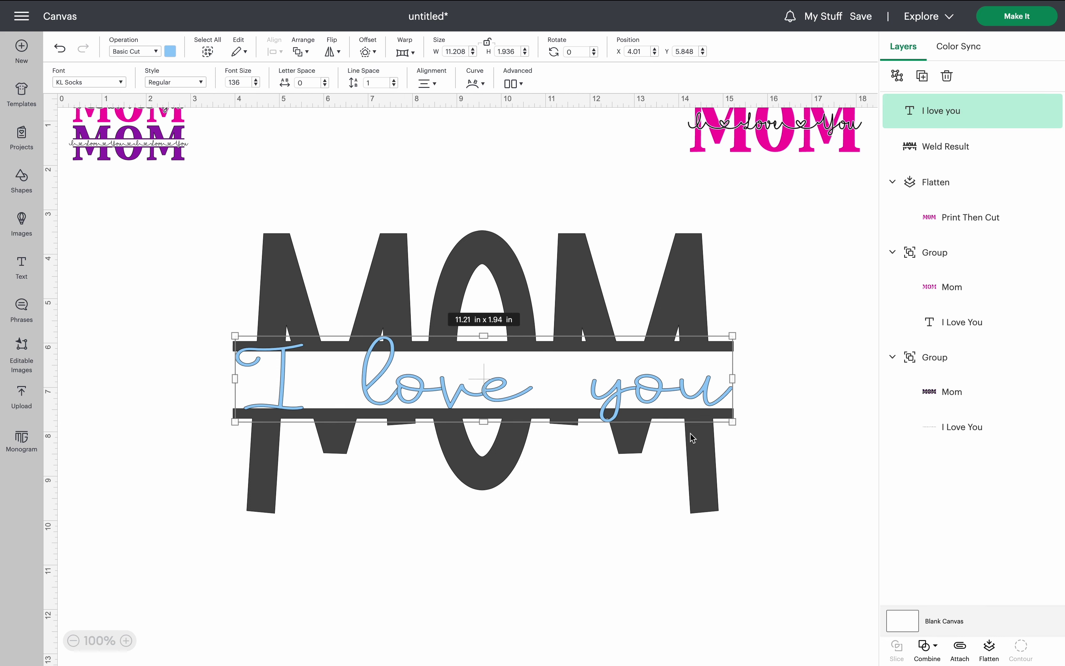
pyautogui.moveTo(732, 422); pyautogui.dragTo(730, 428)
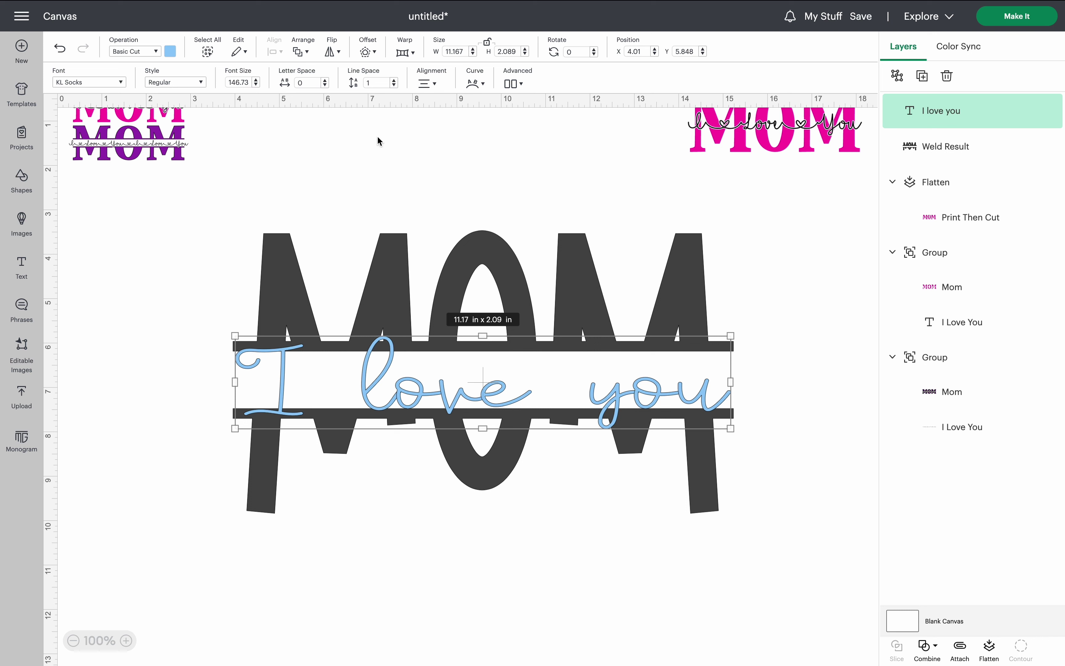
# - Add a 0.06 in offset outline to the text and slice it out of MOM
pyautogui.click(368, 52)
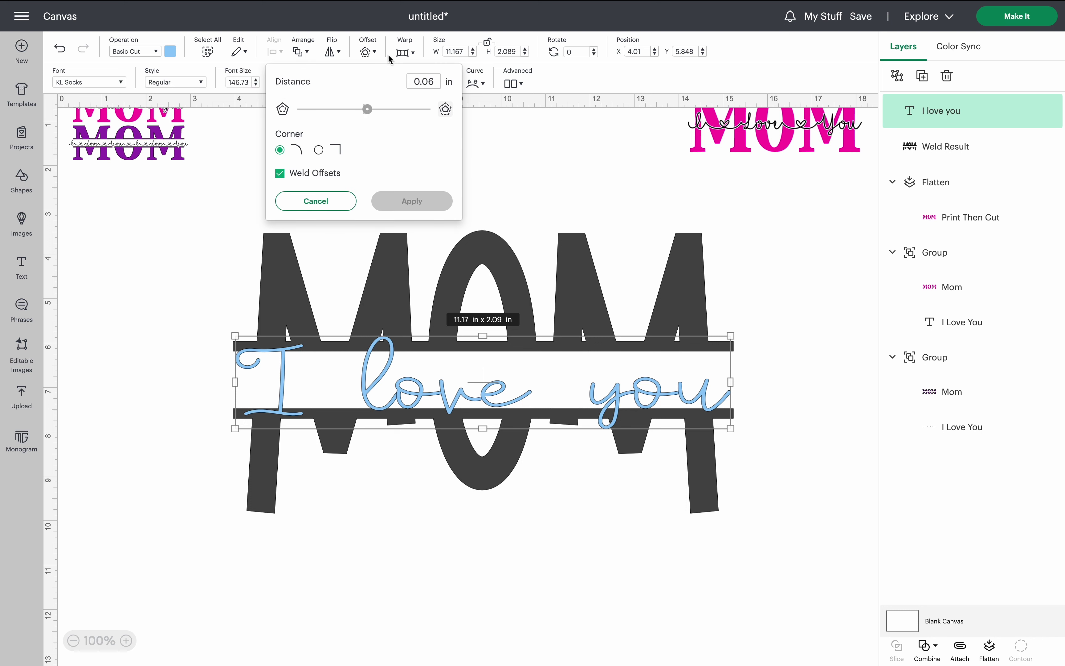
pyautogui.click(418, 197)
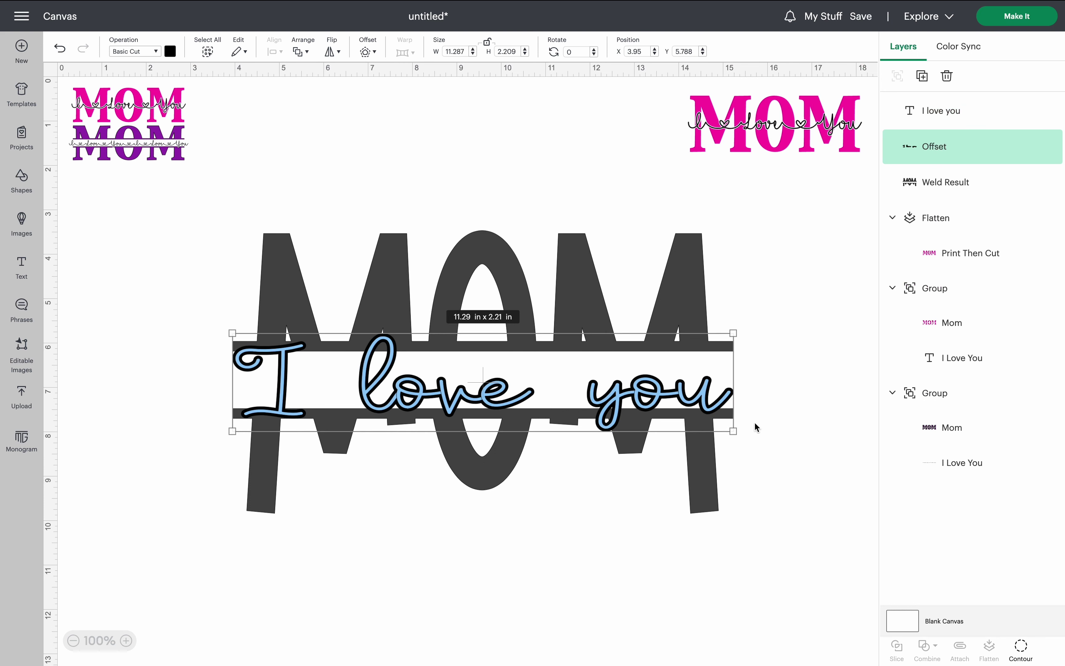
pyautogui.keyDown('shift'); pyautogui.click(952, 188); pyautogui.keyUp('shift')
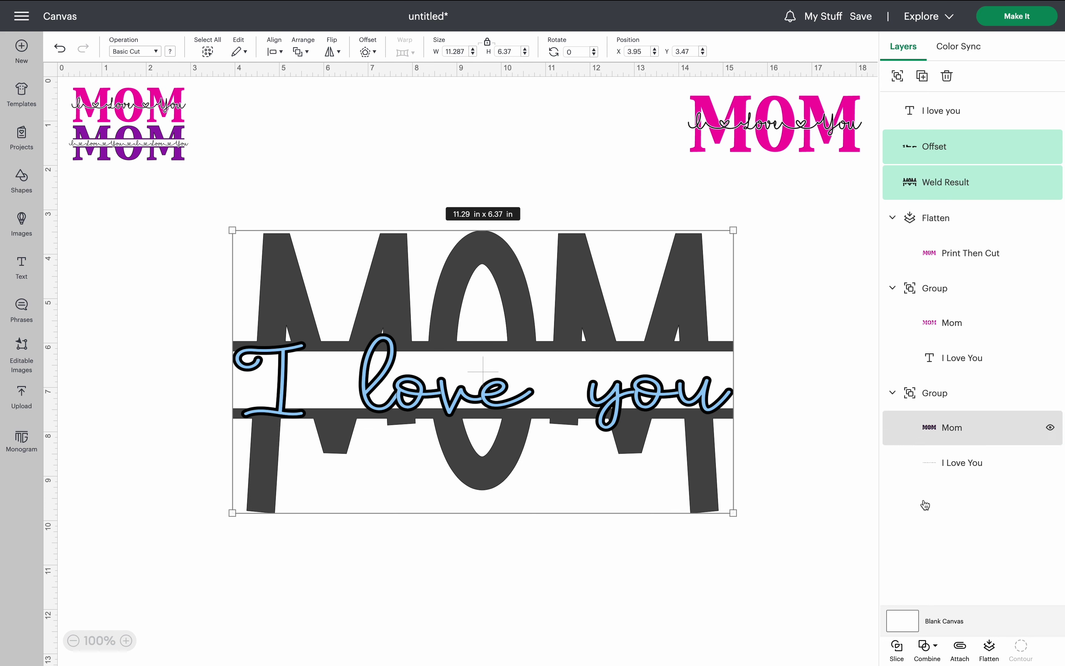
pyautogui.click(899, 646)
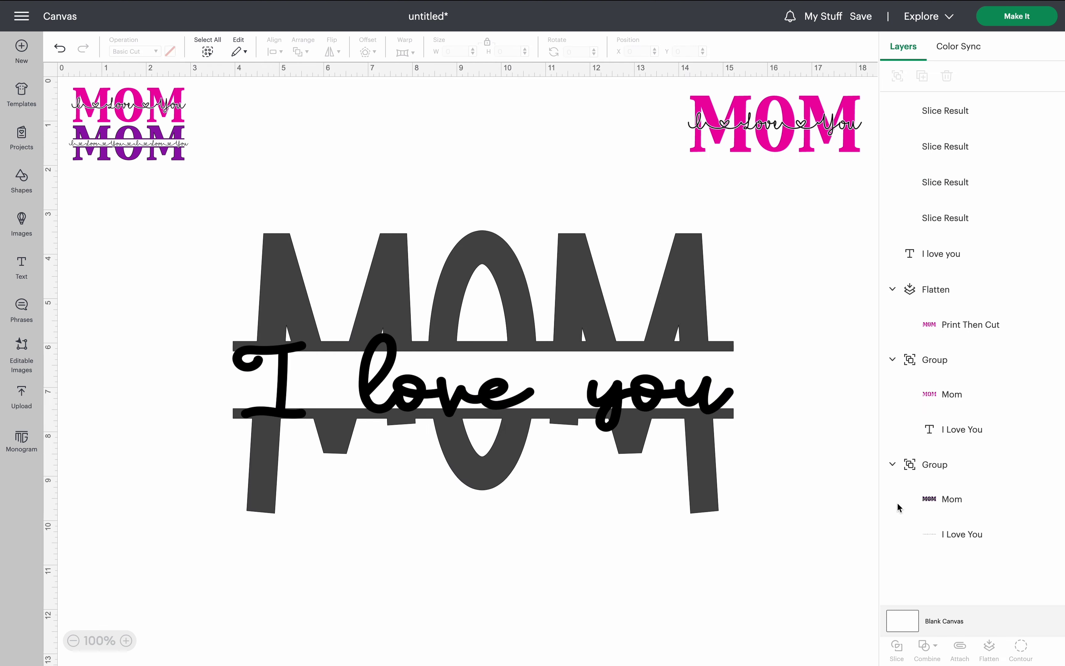
# - Delete the three leftover Slice Result pieces
pyautogui.click(970, 120)
pyautogui.keyDown('shift'); pyautogui.click(960, 152); pyautogui.keyUp('shift')
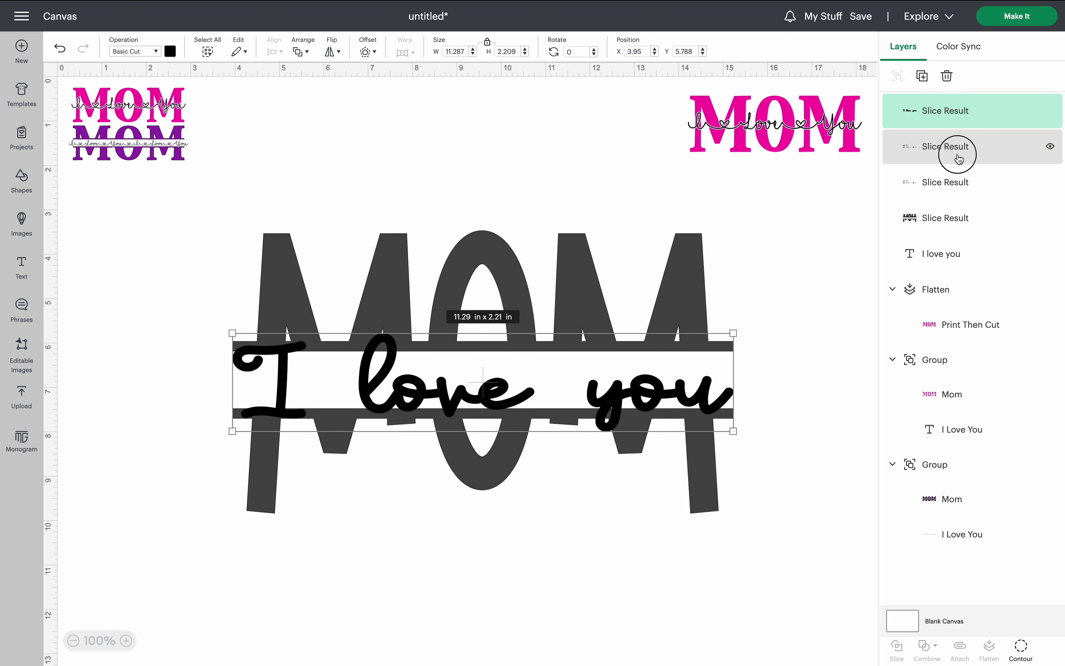
pyautogui.keyDown('shift'); pyautogui.click(952, 186); pyautogui.keyUp('shift')
pyautogui.press('Delete')
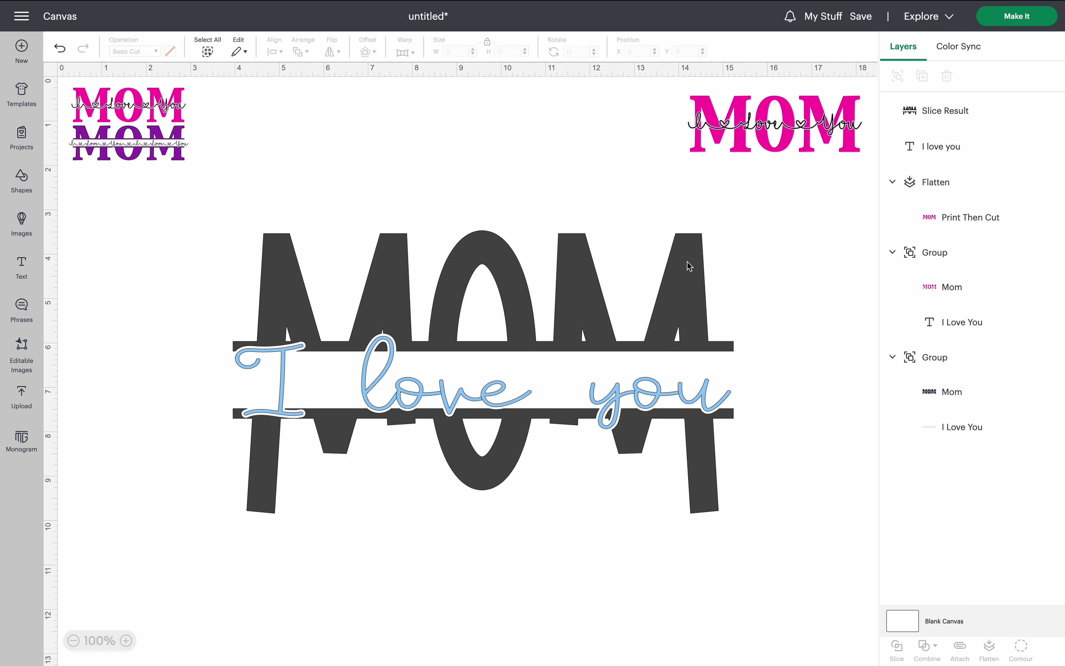
# - Enlarge the purple MOM design to top centre and recolour the big split MOM purple
pyautogui.click(175, 147)
pyautogui.moveTo(189, 164); pyautogui.dragTo(349, 225)
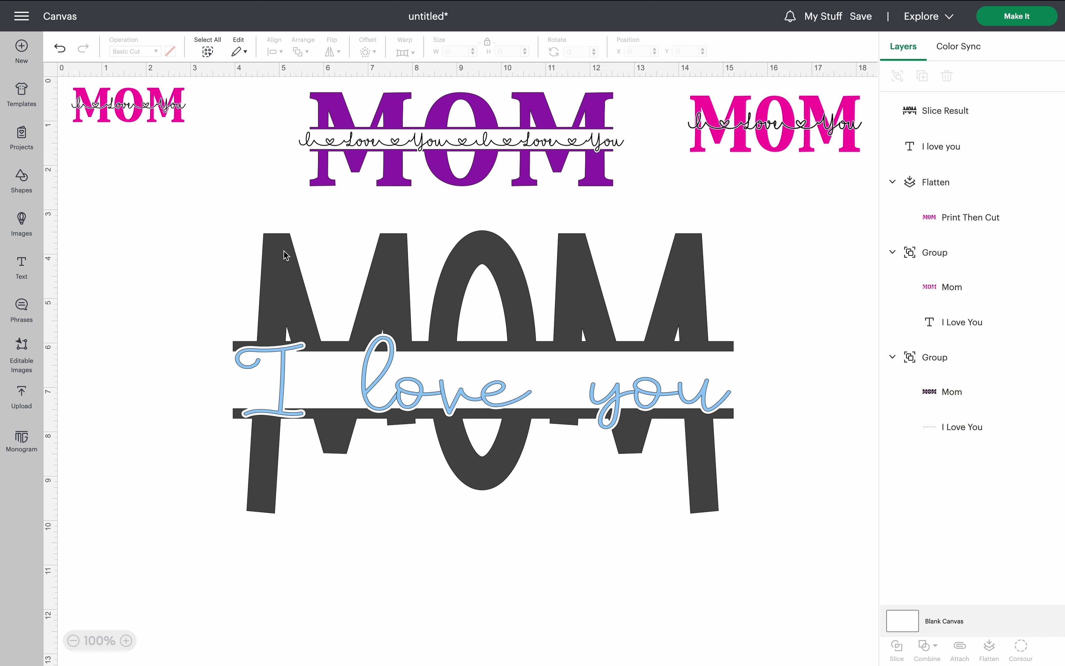
pyautogui.click(285, 256)
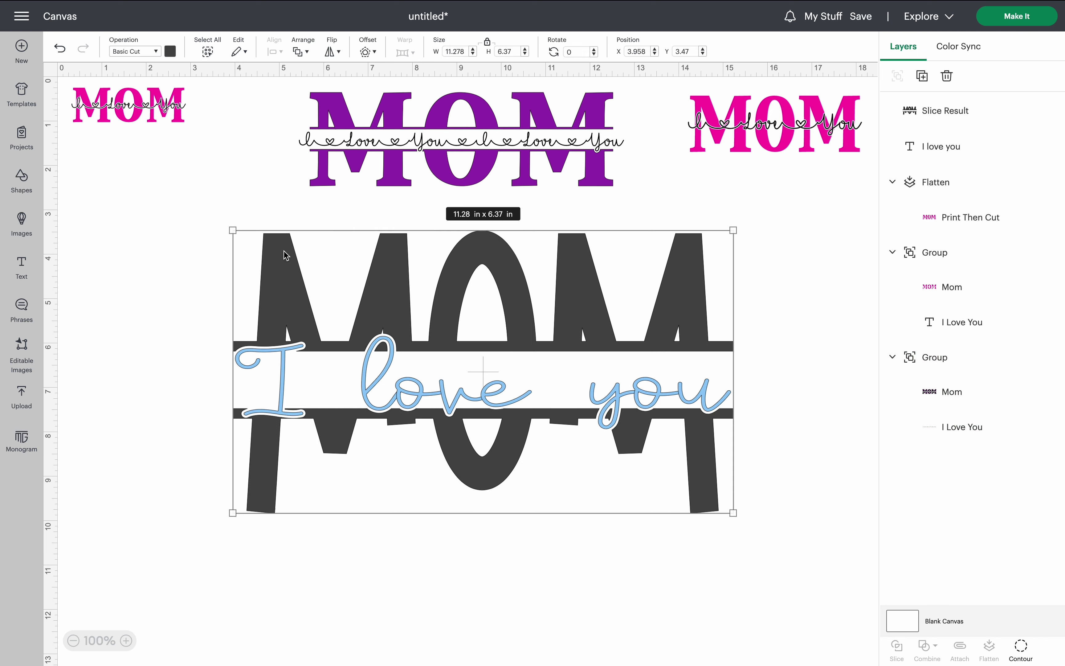
pyautogui.click(170, 52)
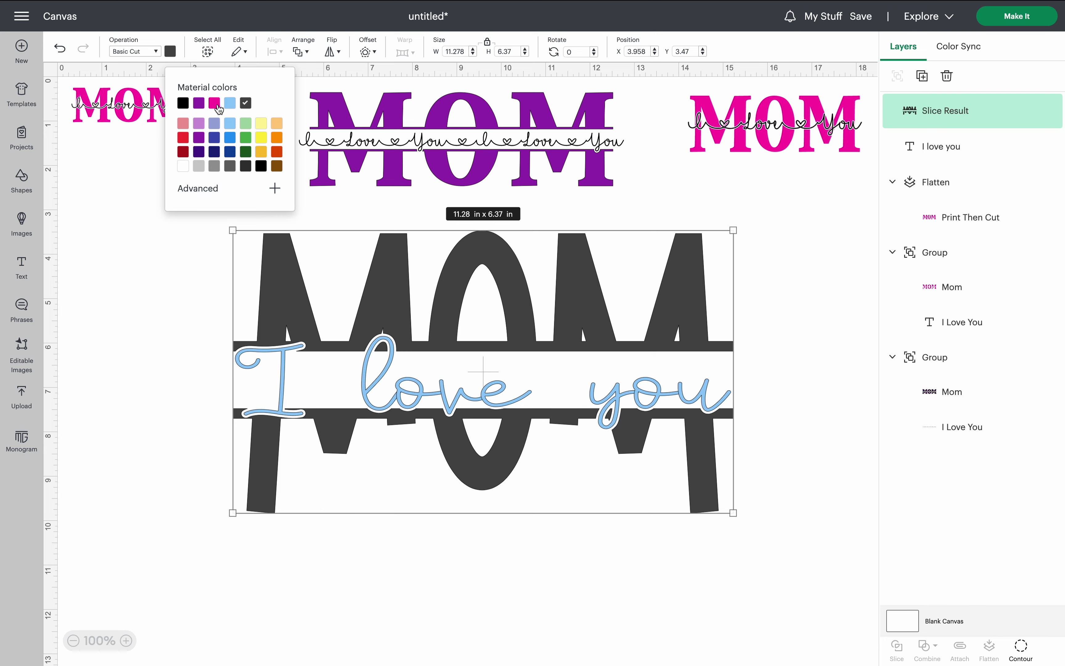
pyautogui.click(201, 103)
pyautogui.click(221, 348)
pyautogui.click(244, 362)
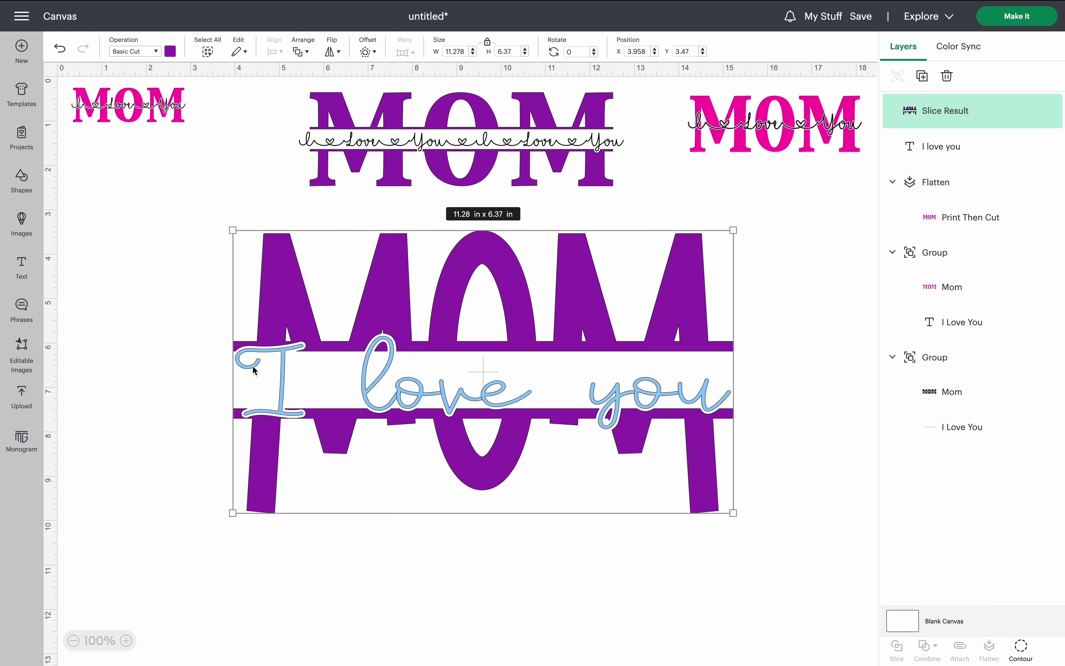
pyautogui.click(240, 352)
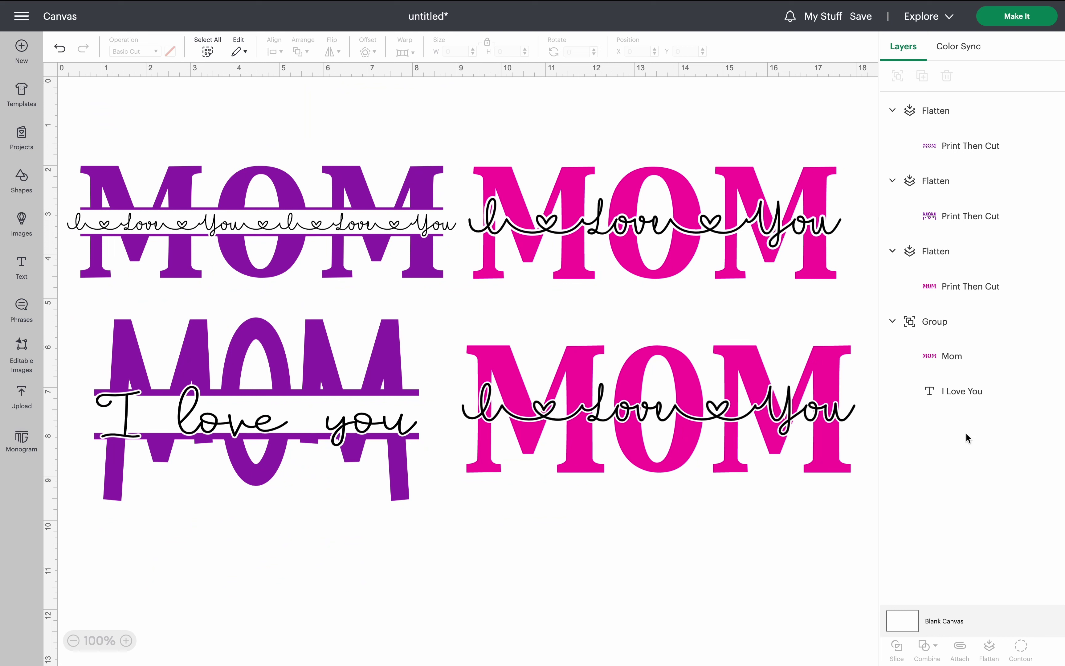